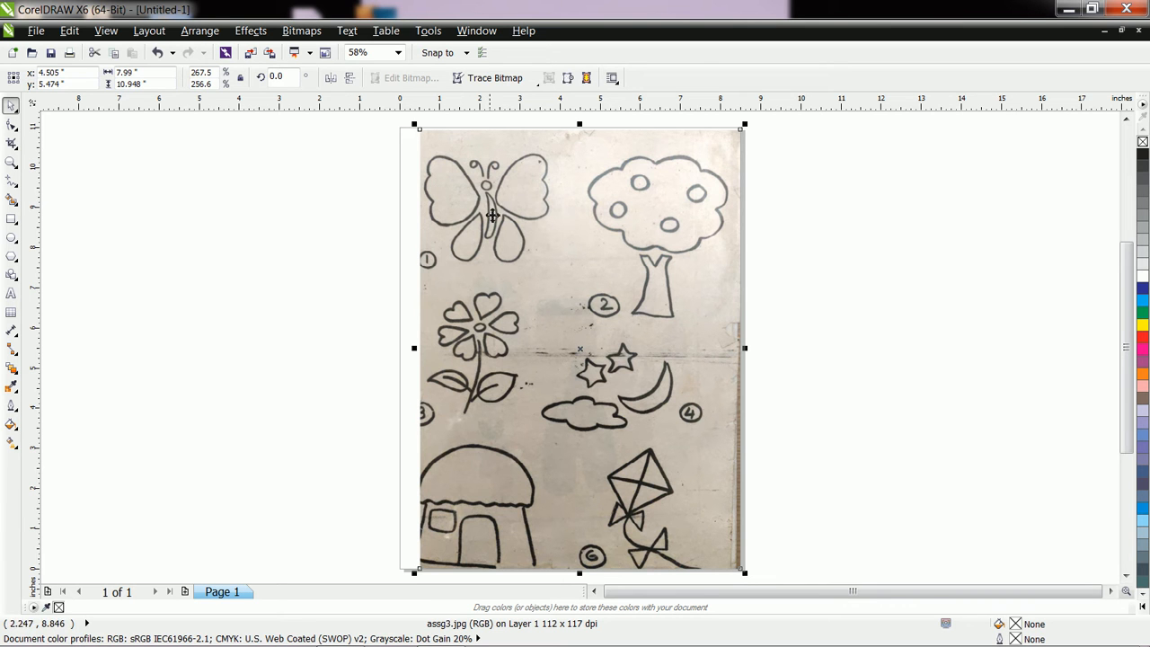
Add a blank second page to the document and choose the Bézier tool for drawing on it.
left_click(186, 592)
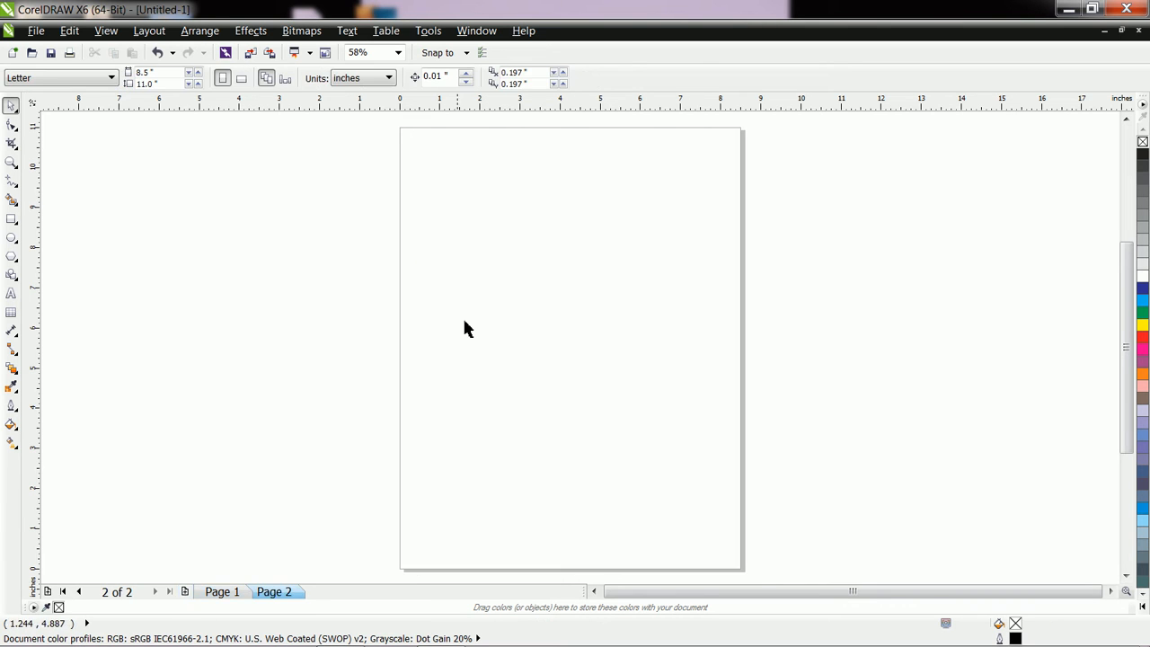
left_click(15, 183)
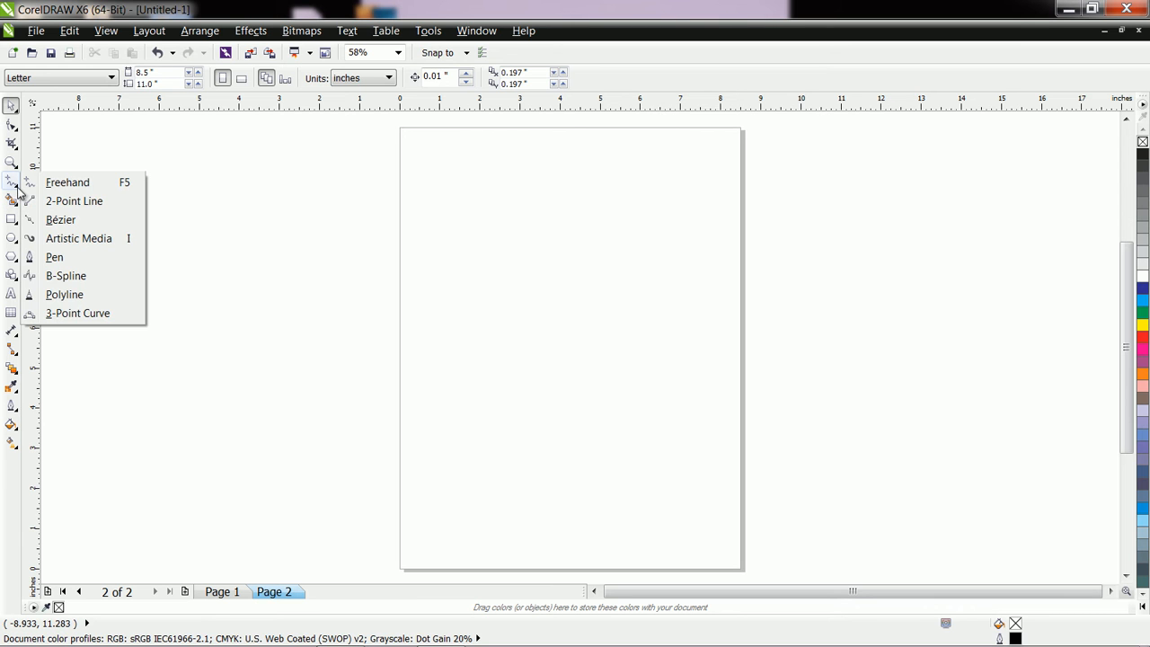
left_click(61, 220)
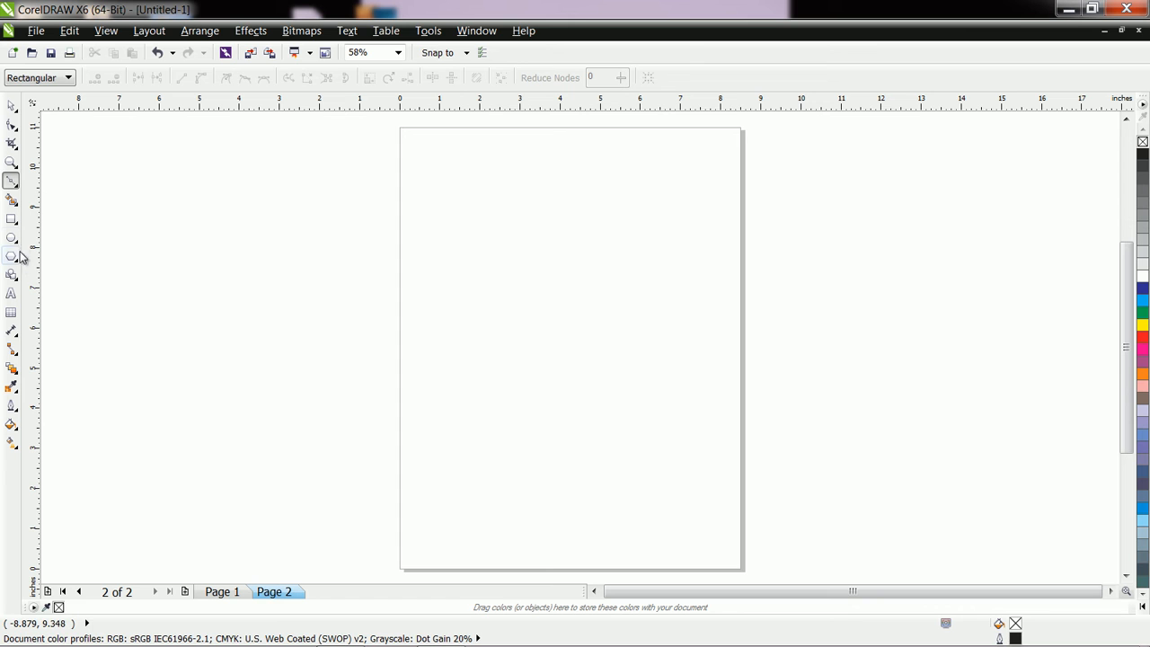
left_click(12, 163)
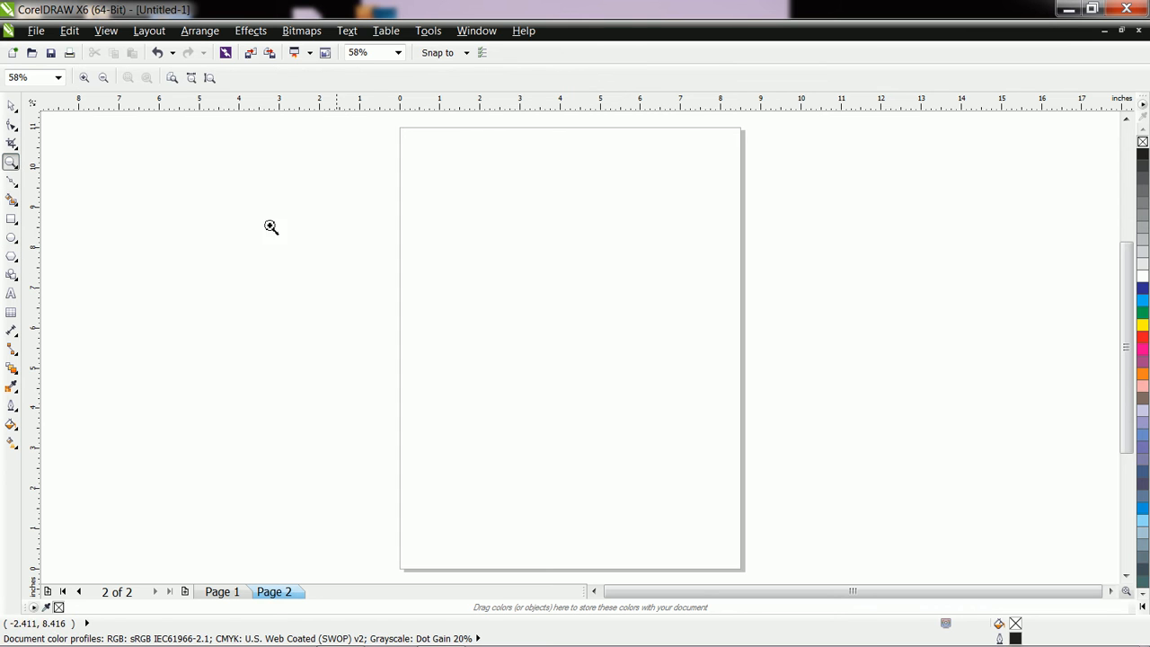
left_click(600, 295)
left_click(11, 180)
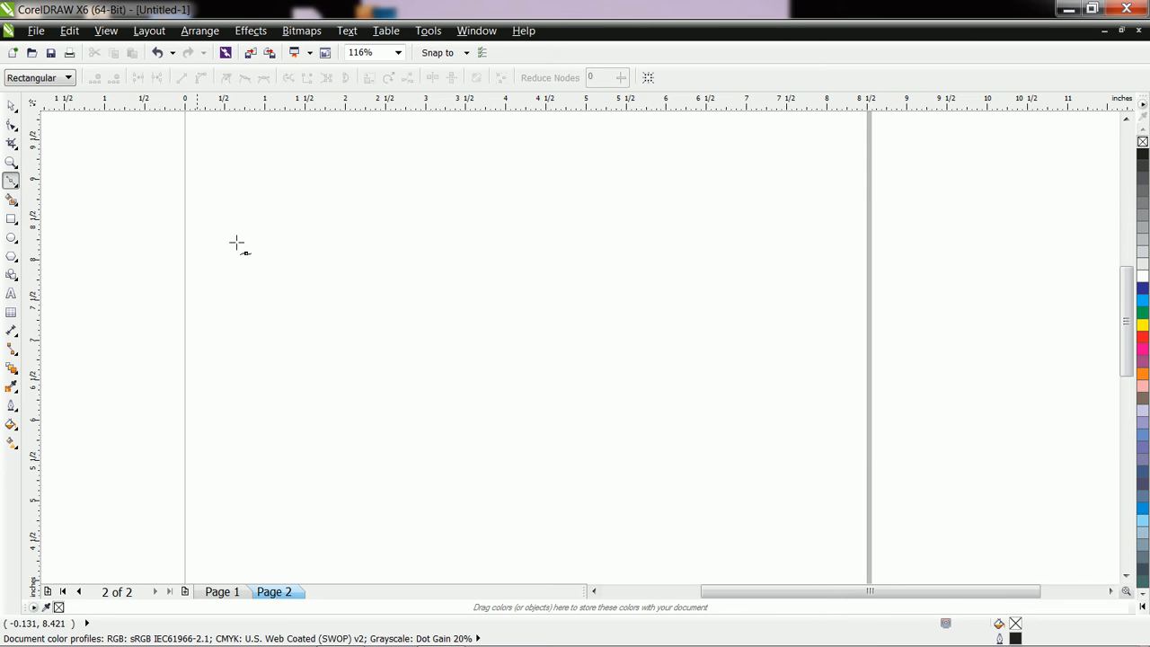
Examine the butterfly sketch on Page 1 as a reference and return to Page 2.
left_click(222, 591)
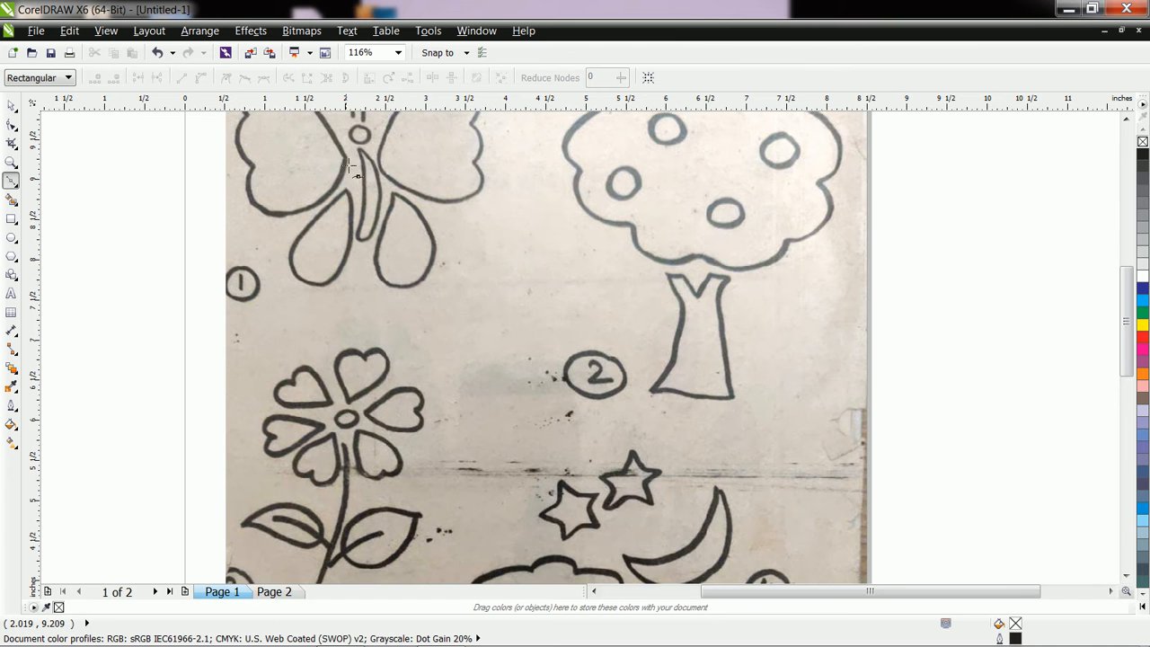
key("space")
scroll(395, 175, "up", 3)
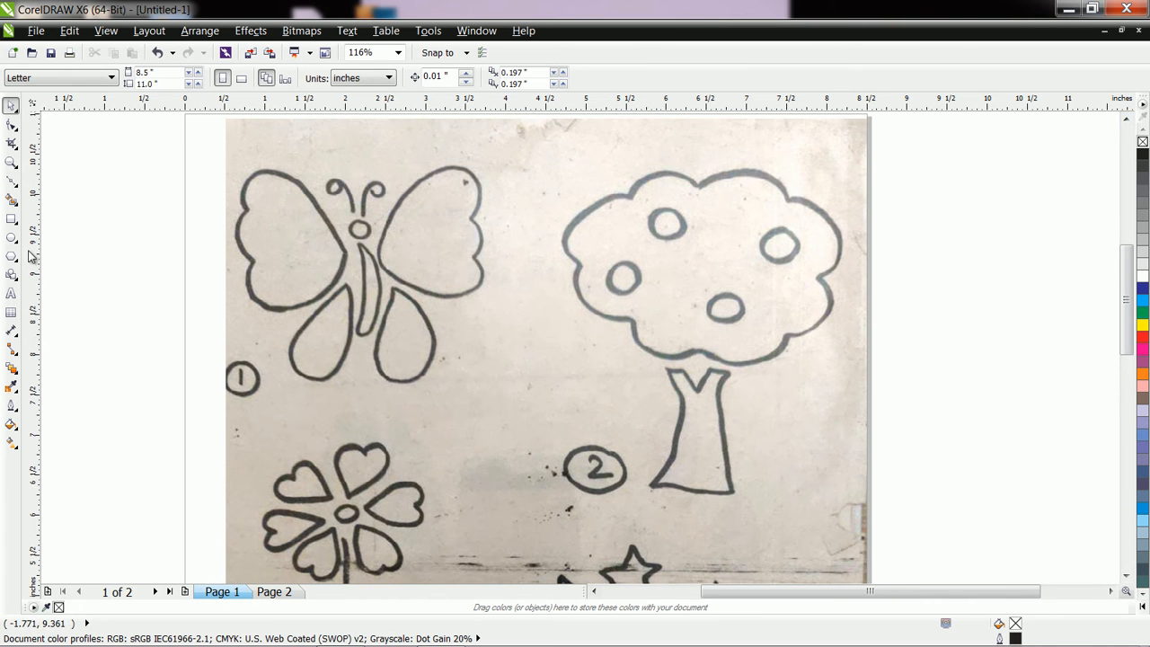
left_click(275, 592)
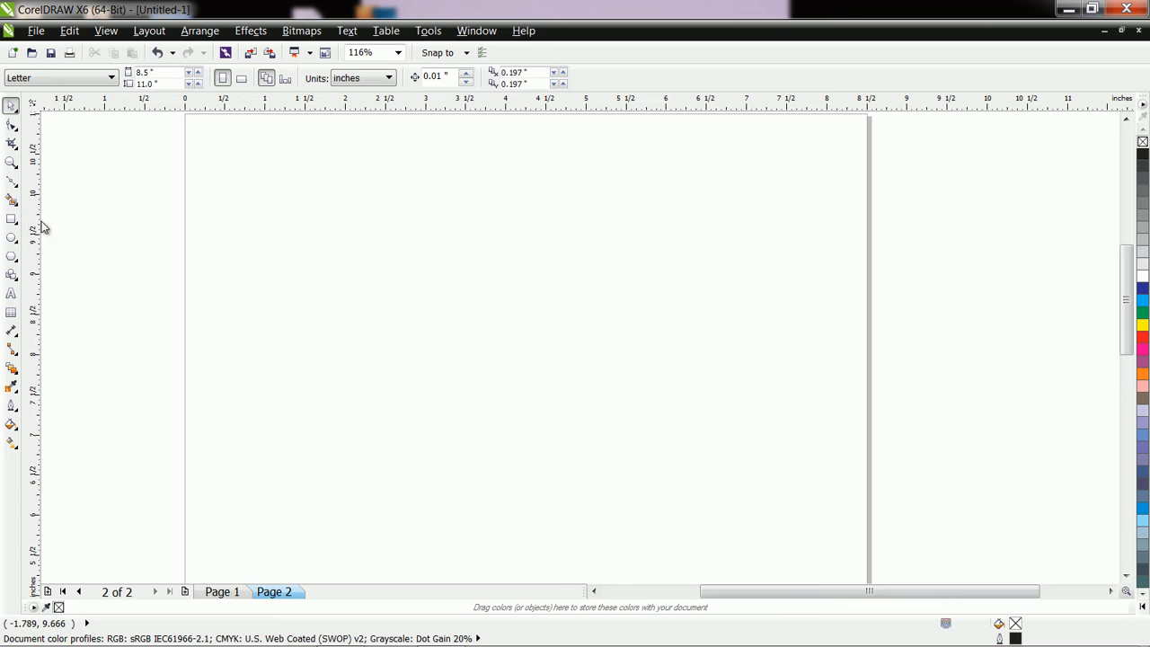
Draw the butterfly's upper-left wing as a closed Bézier outline of 25 nodes, with three scalloped lobes and a pointed inner tip.
left_click(11, 180)
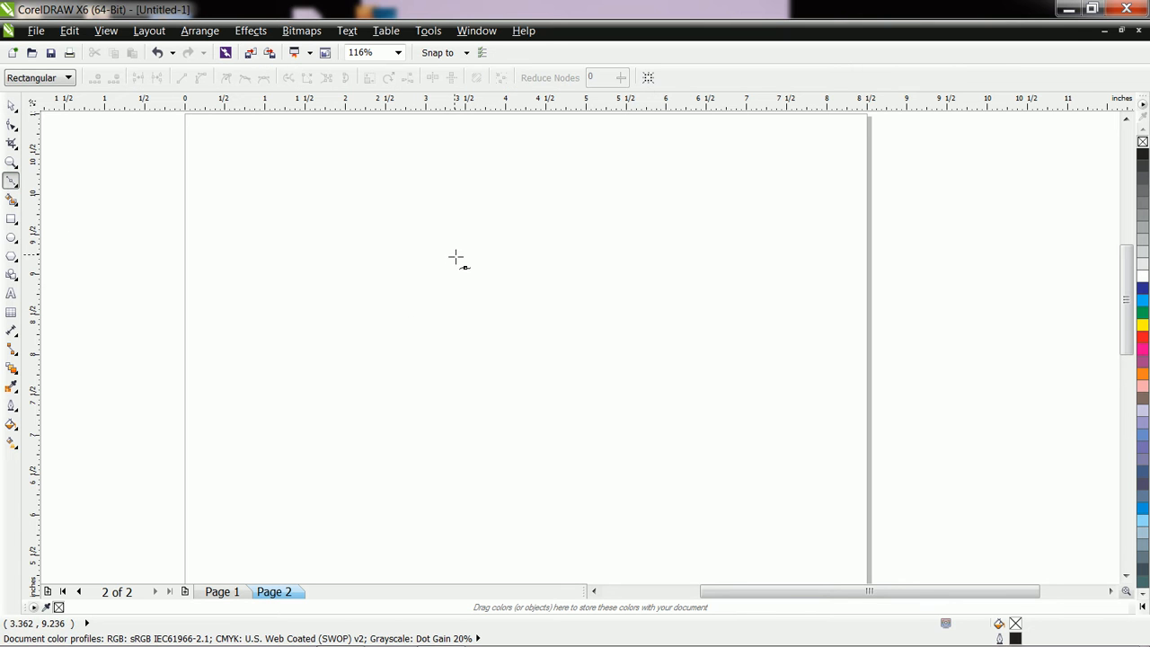
left_click(410, 233)
left_click(392, 220)
left_click(376, 208)
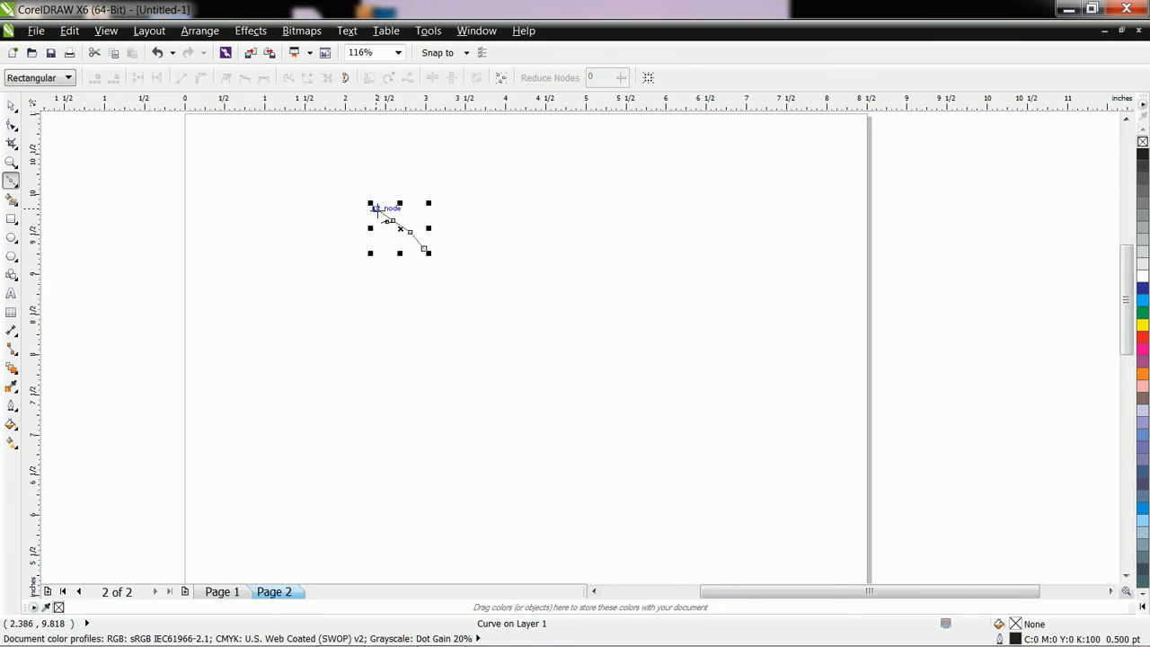
left_click(356, 199)
left_click(341, 199)
double_click(317, 209)
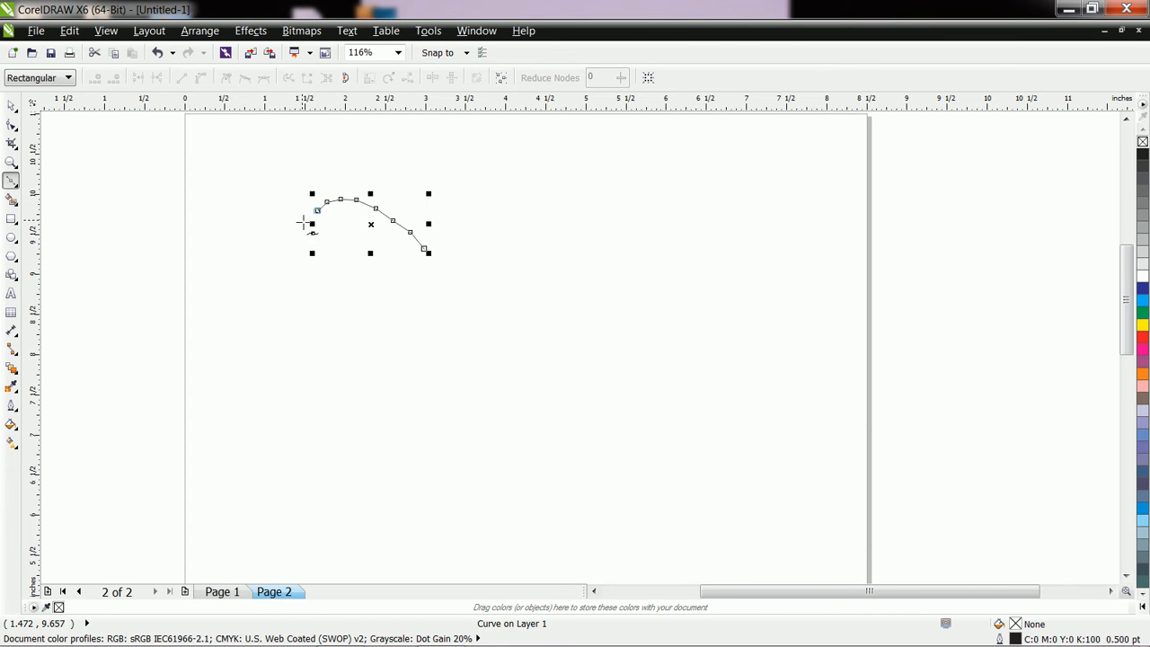
left_click(309, 230)
left_click(318, 242)
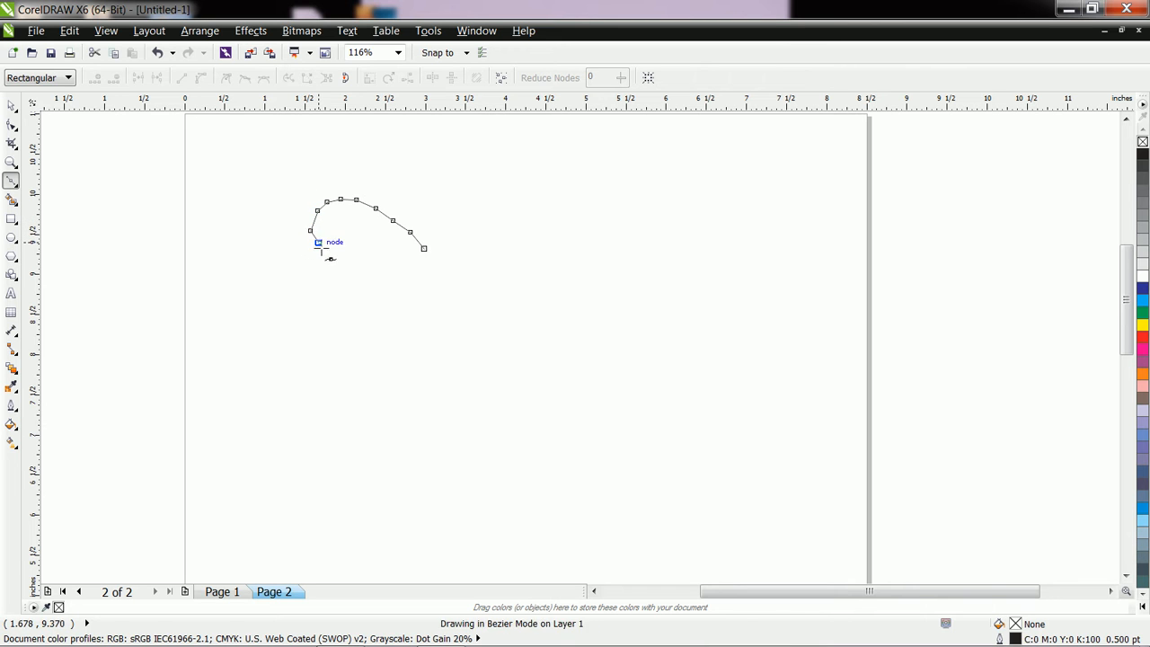
double_click(329, 250)
double_click(322, 262)
double_click(312, 271)
double_click(303, 282)
left_click(305, 295)
left_click(310, 305)
left_click_drag(312, 305, 351, 309)
left_click(339, 310)
left_click(333, 318)
left_click(317, 331)
left_click(326, 351)
left_click(353, 360)
left_click(387, 348)
left_click(407, 332)
left_click(421, 307)
left_click(451, 274)
left_click(424, 248)
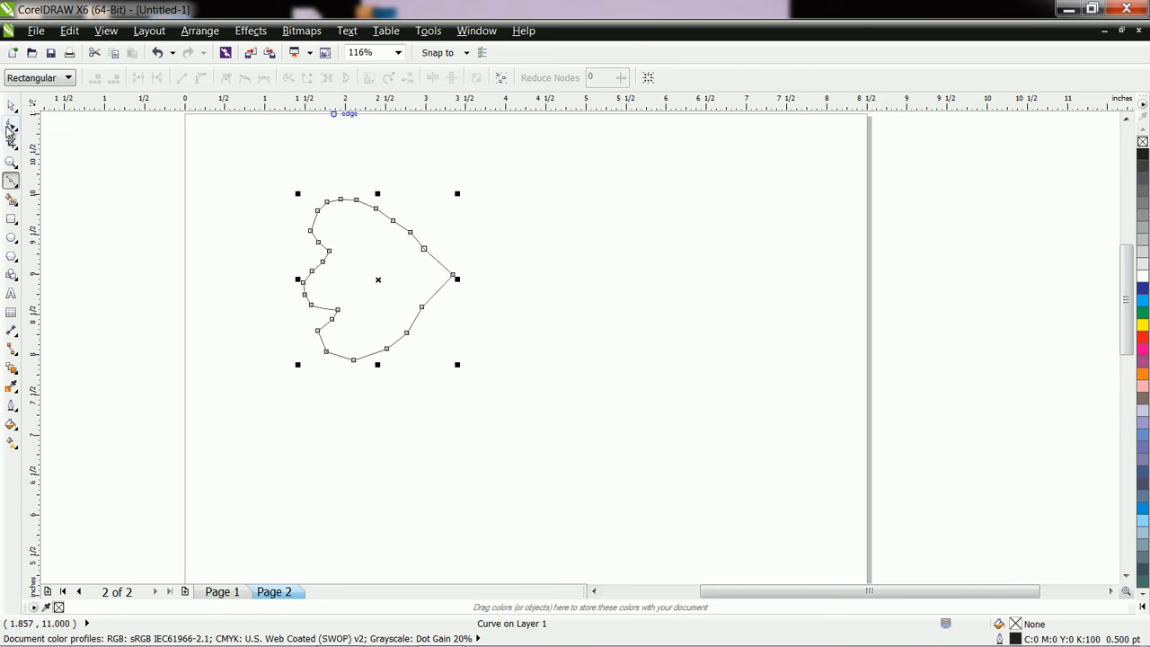
Convert all segments of the wing outline to curves with the Shape tool.
left_click(11, 126)
left_click_drag(248, 155, 566, 428)
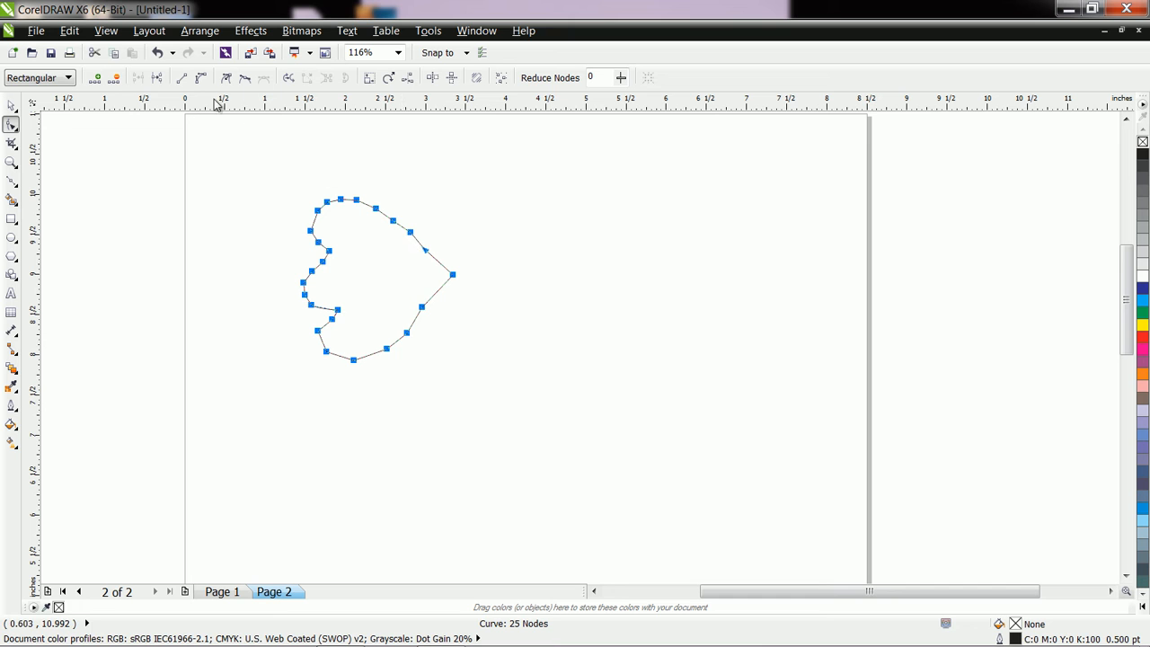
left_click(203, 79)
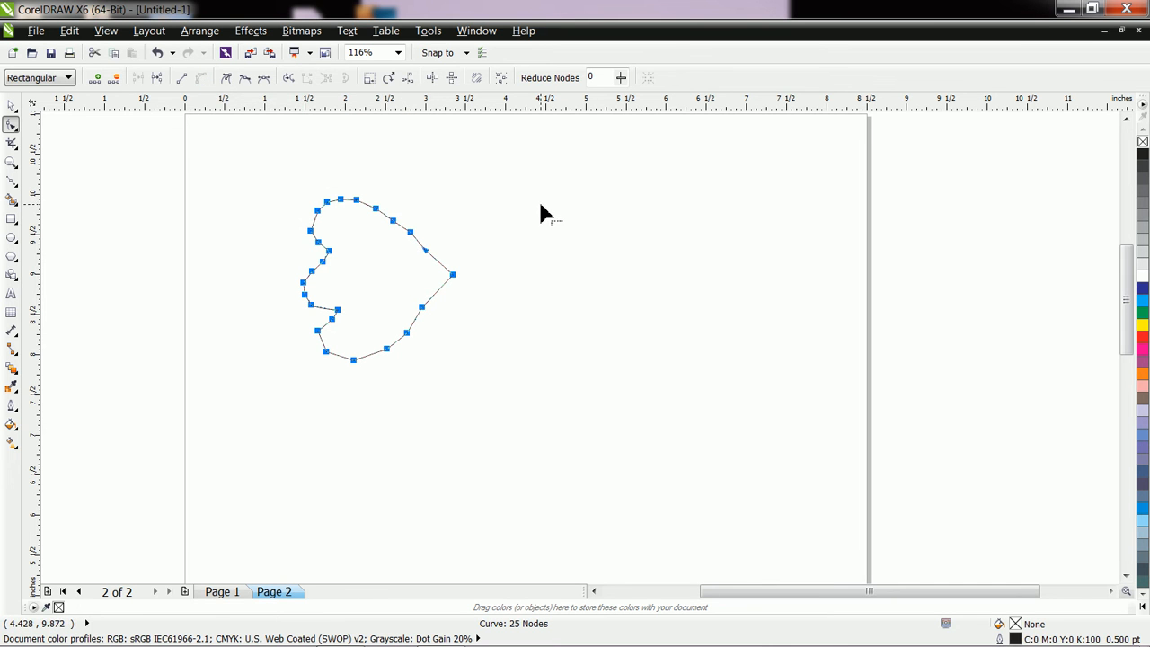
key("Escape")
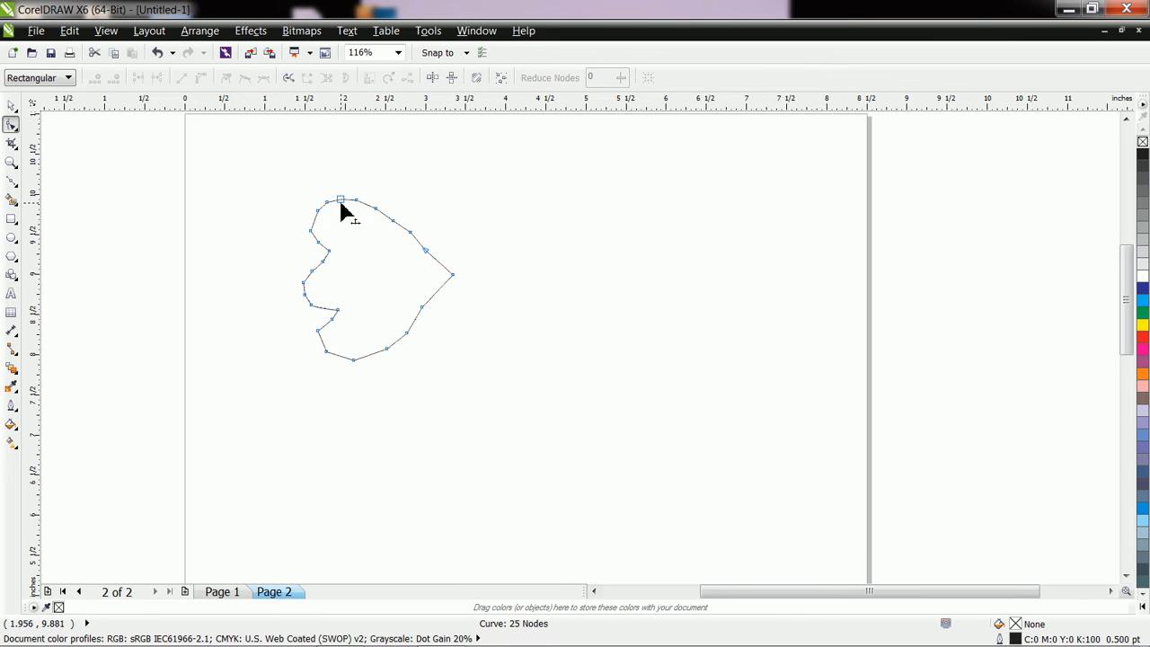
Delete the surplus nodes along the wing's upper edge and around its upper lobe to smooth the outline.
scroll(340, 213, "up", 3)
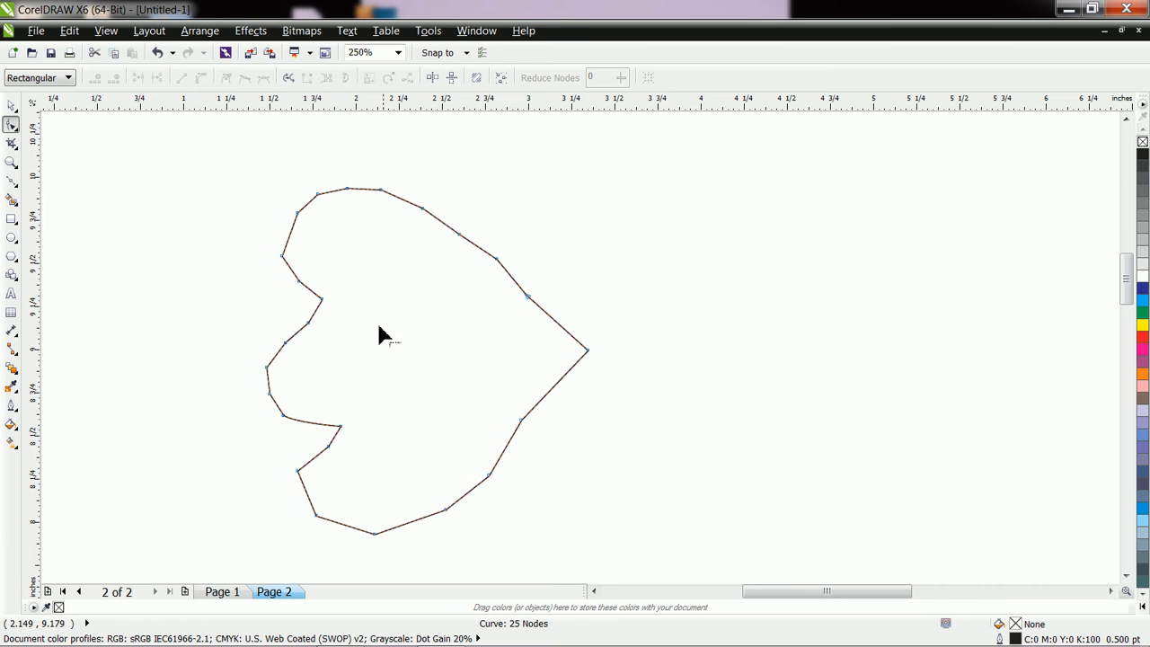
left_click_drag(330, 159, 423, 220)
left_click_drag(515, 267, 628, 317)
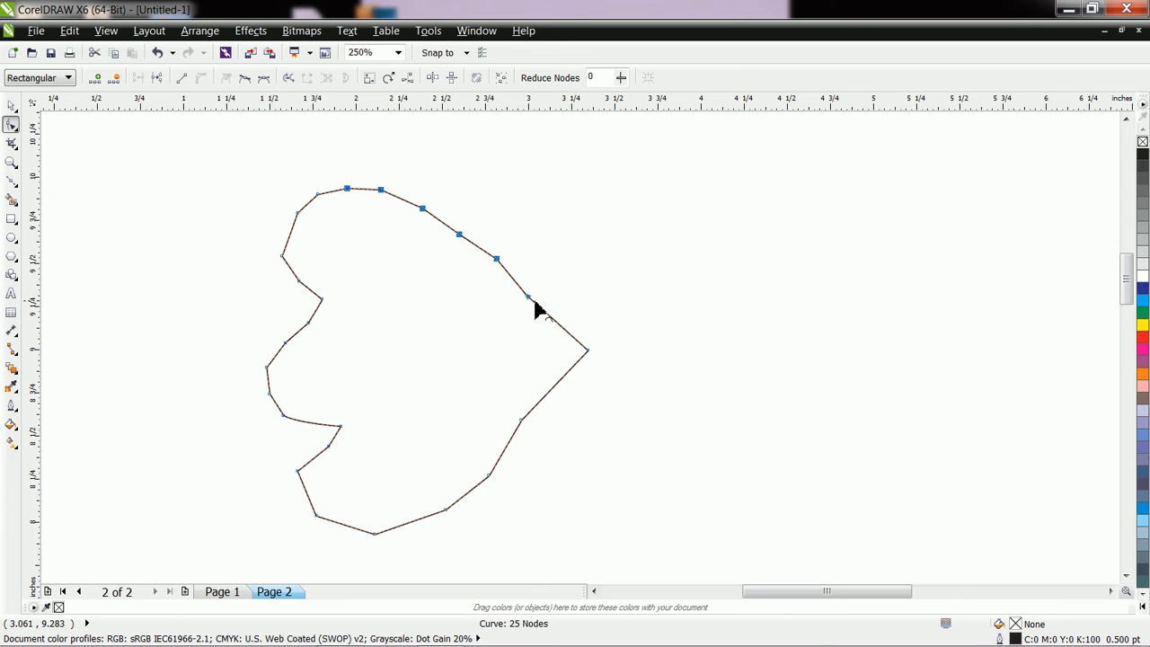
key("Delete")
left_click_drag(247, 169, 354, 272)
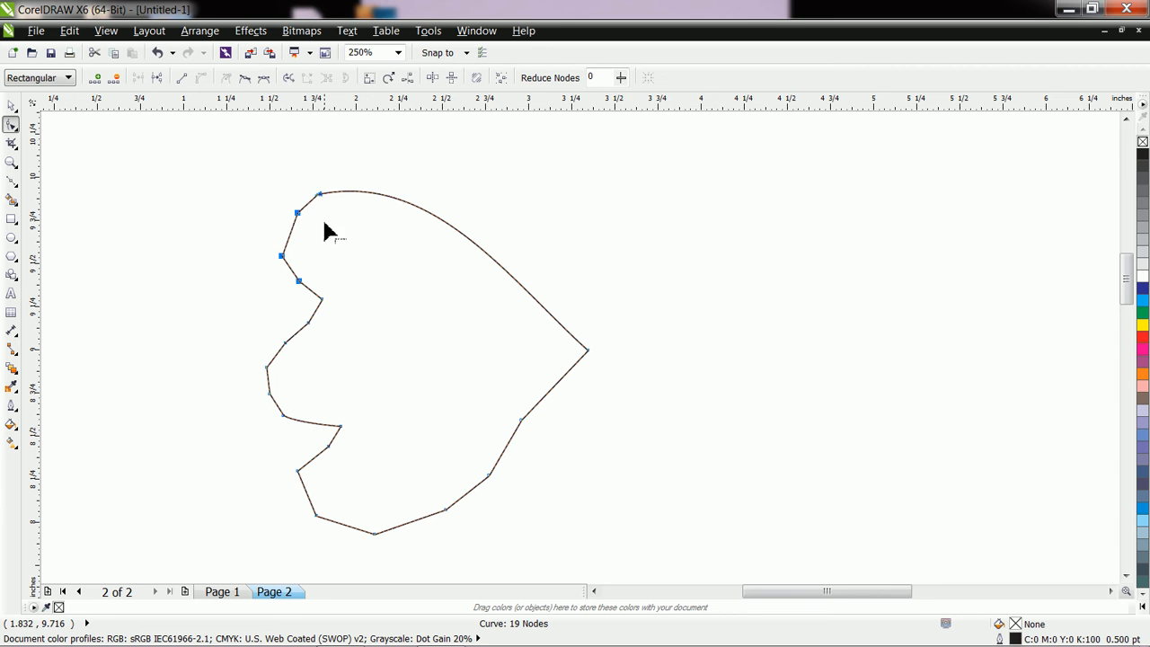
key("Delete")
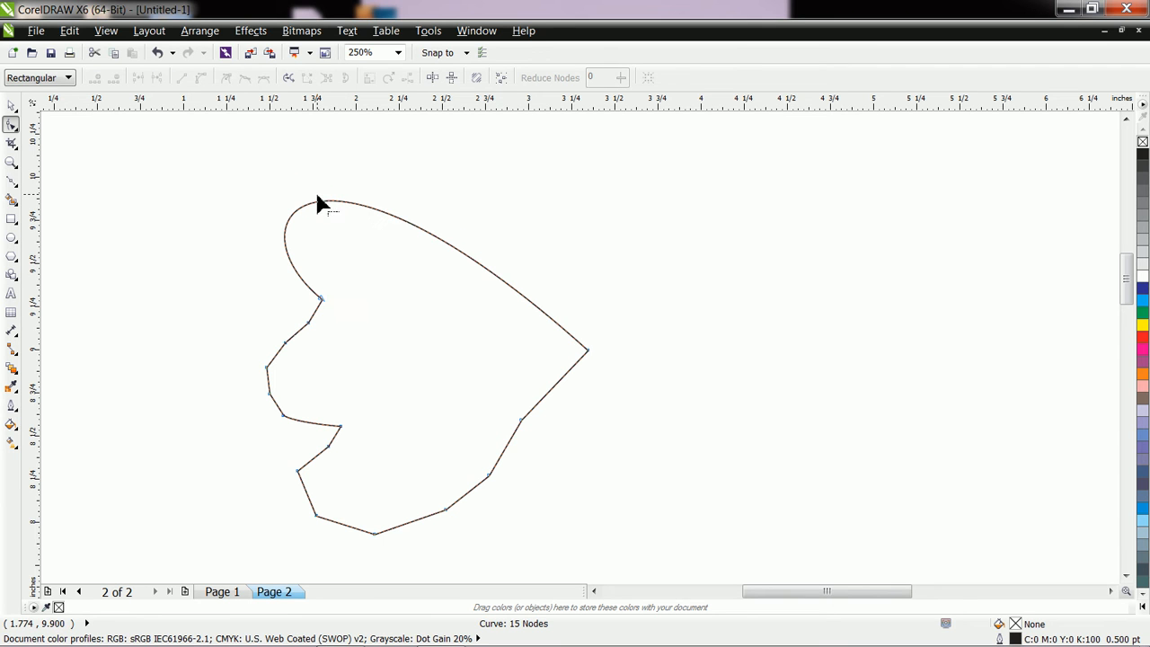
Delete the surplus nodes on the middle lobe, lower lobe and lower edge, keeping only the two notches and the tip.
left_click_drag(243, 309, 346, 540)
key("Delete")
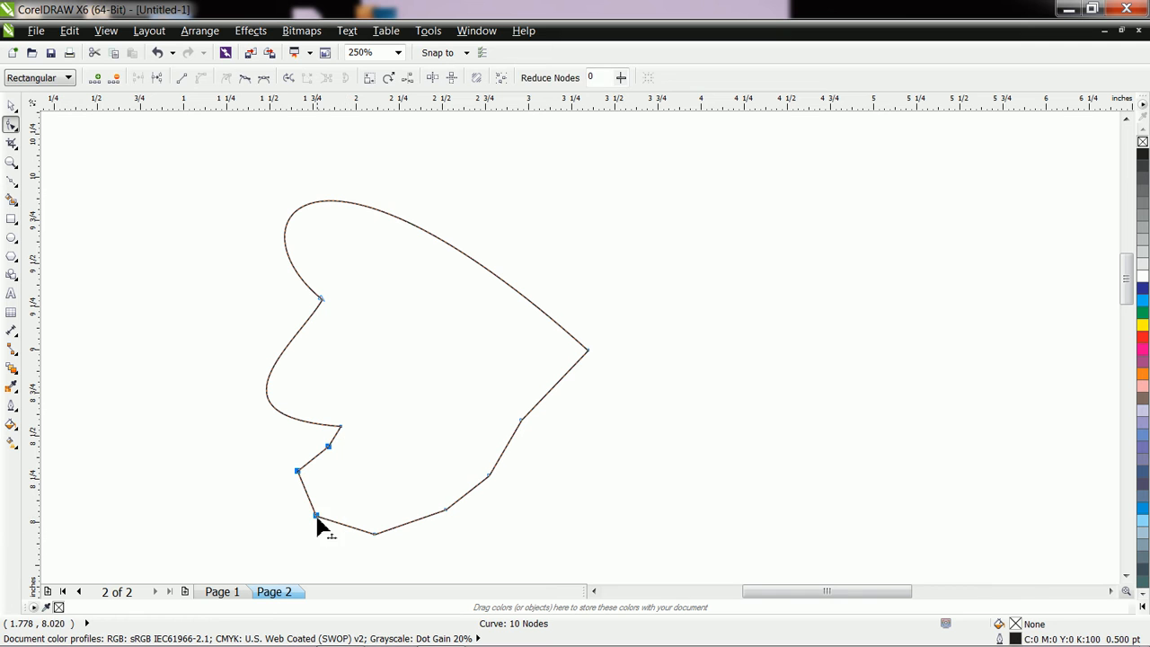
key("Delete")
scroll(485, 581, "down", 2)
left_click_drag(350, 403, 500, 544)
key("Delete")
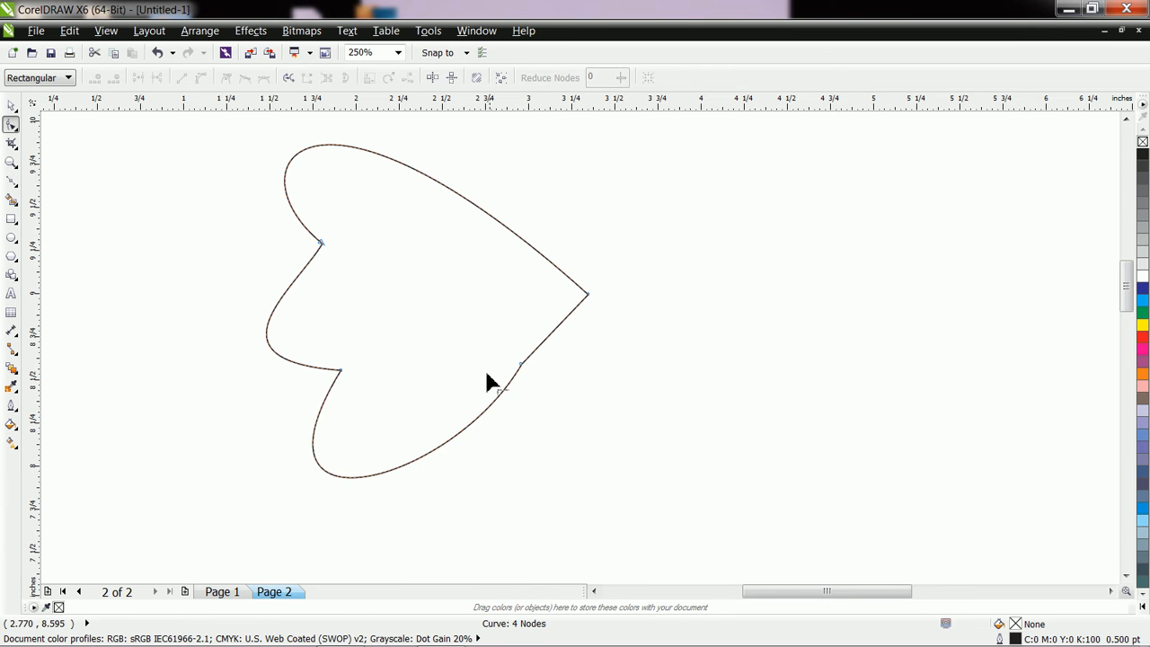
left_click_drag(565, 392, 565, 392)
key("Delete")
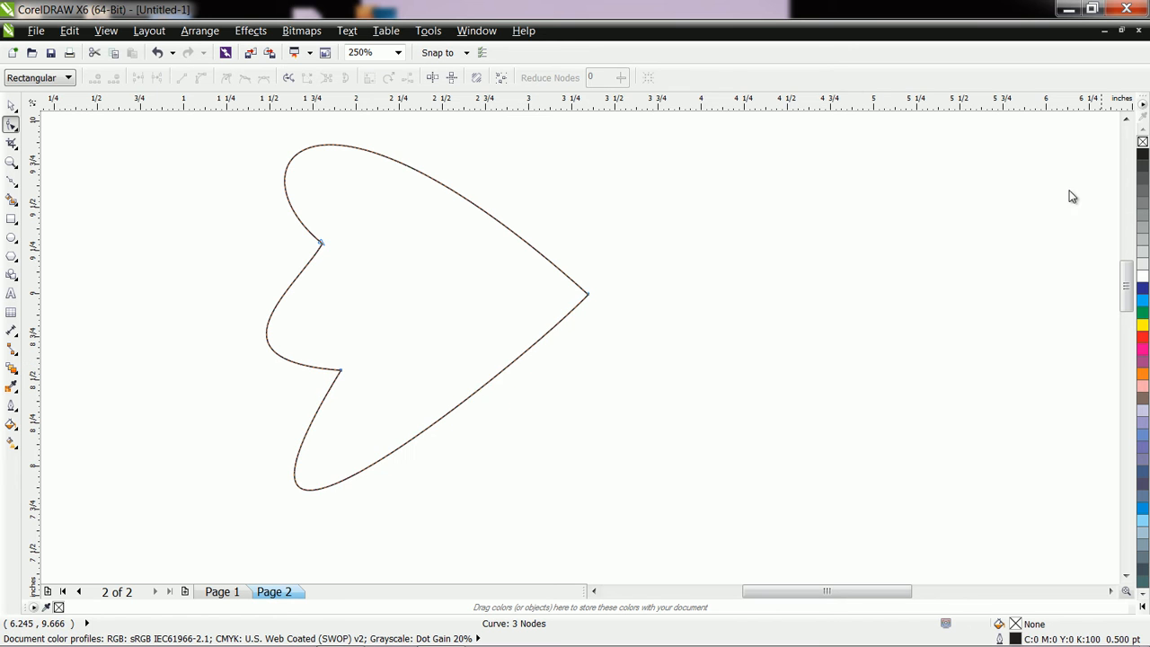
Make the notch node between the middle and lower lobes a cusp and round the middle lobe outward with its handle.
left_click(1126, 118)
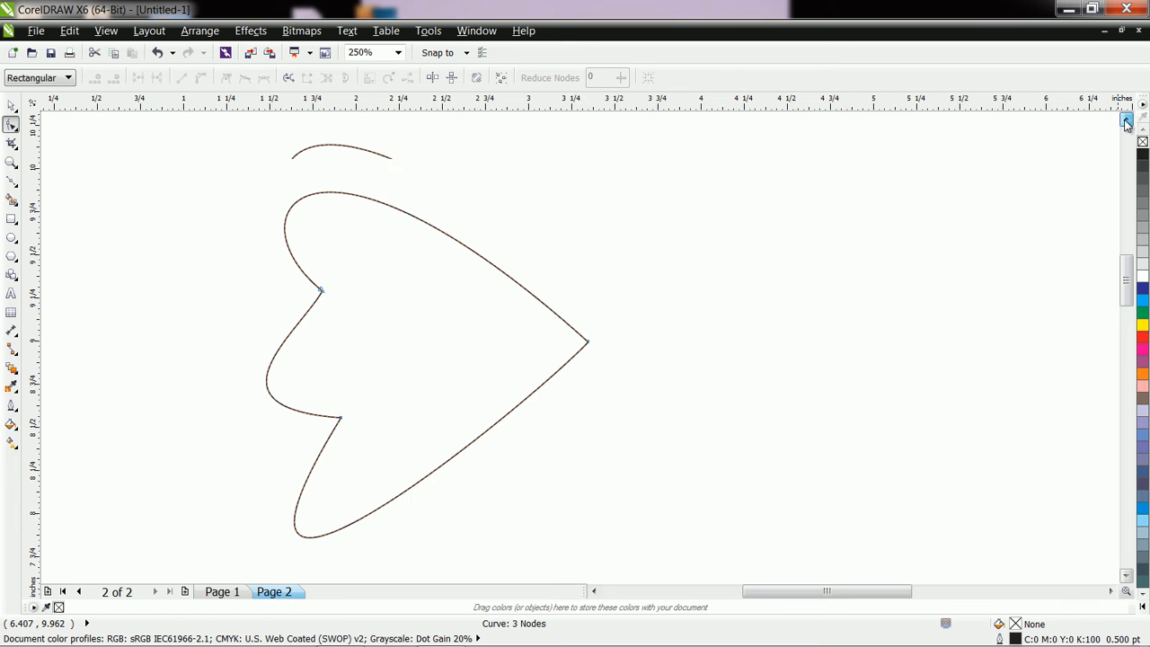
left_click(587, 344)
scroll(535, 385, "down", 1)
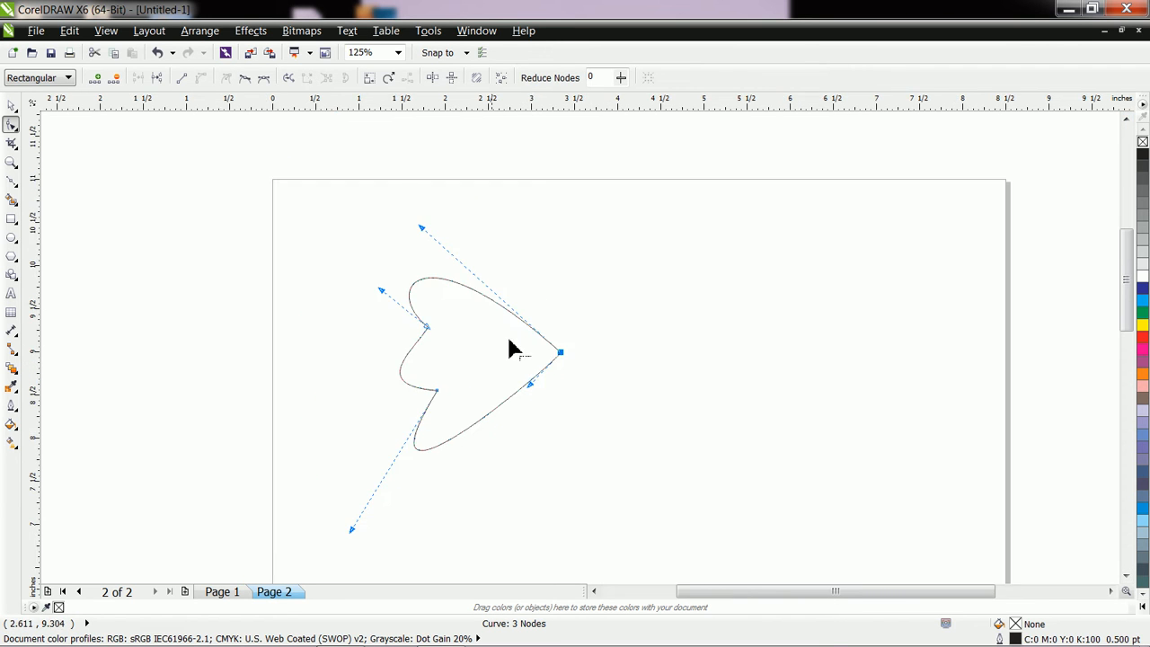
left_click_drag(349, 530, 375, 508)
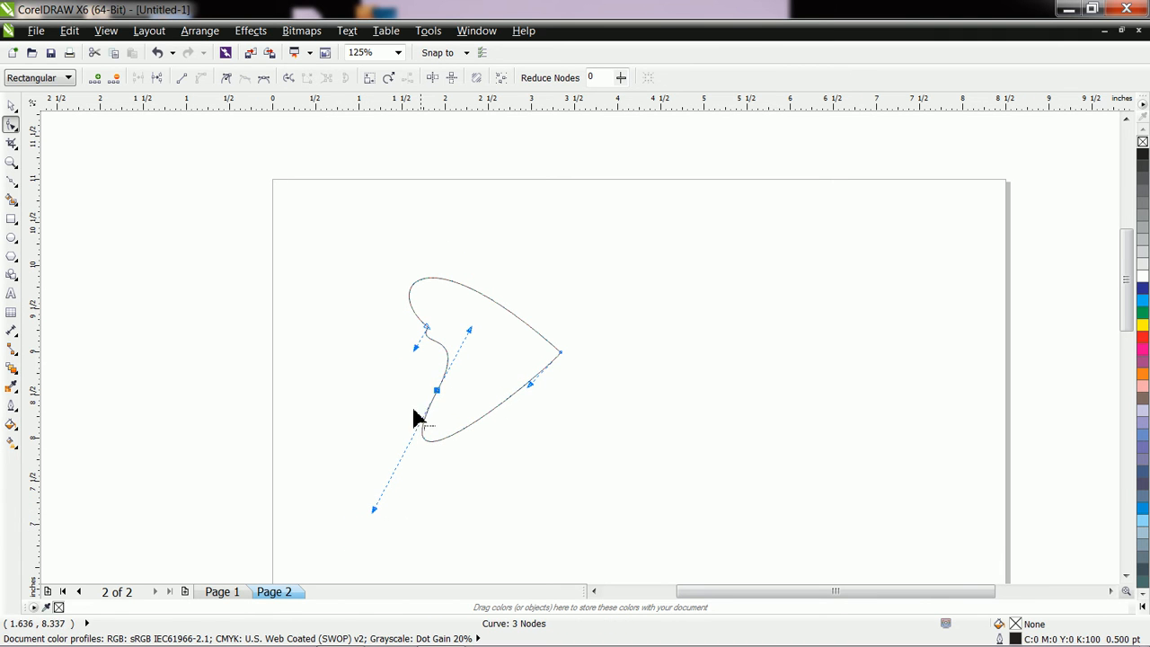
left_click(449, 401)
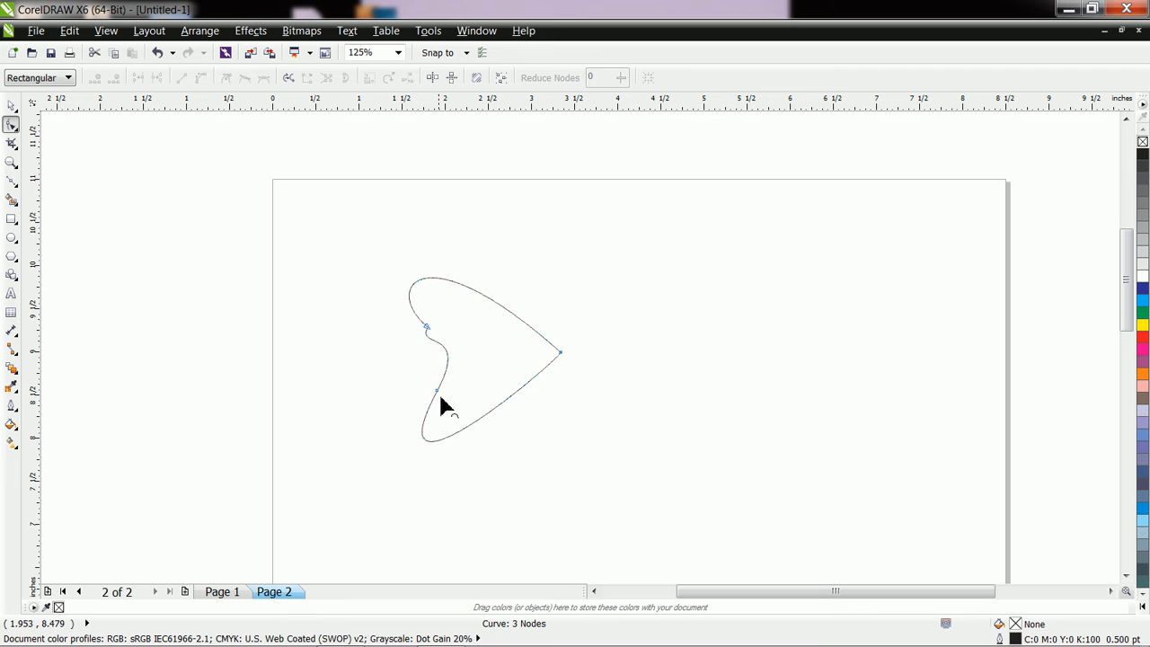
left_click(437, 392)
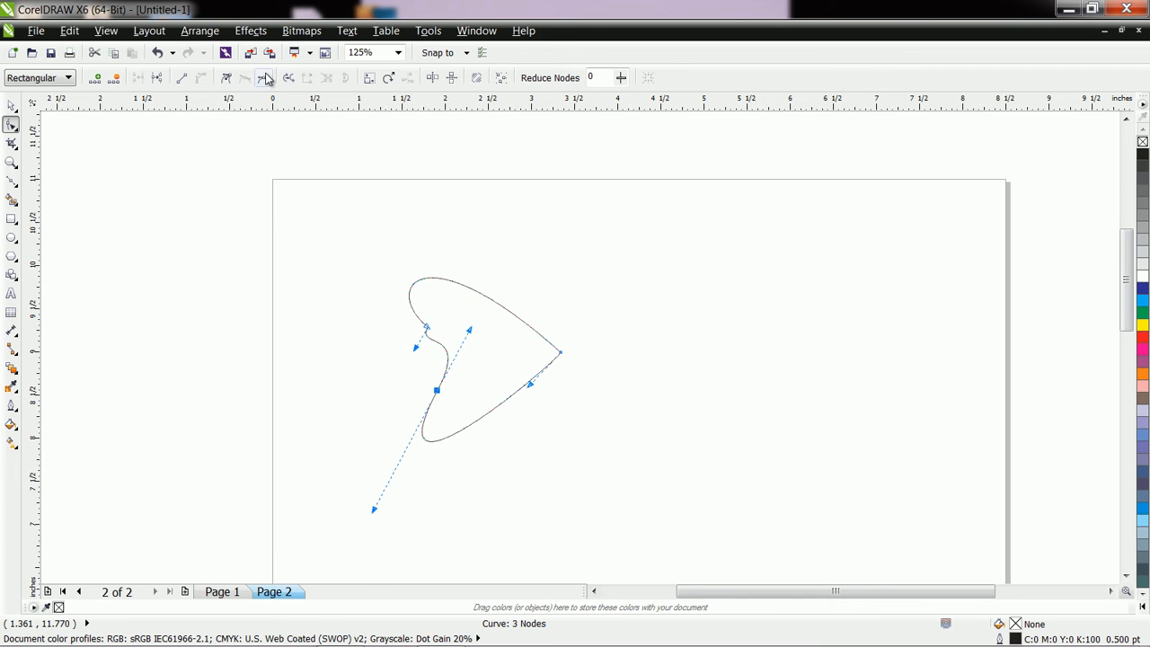
left_click(228, 80)
left_click_drag(471, 330, 396, 390)
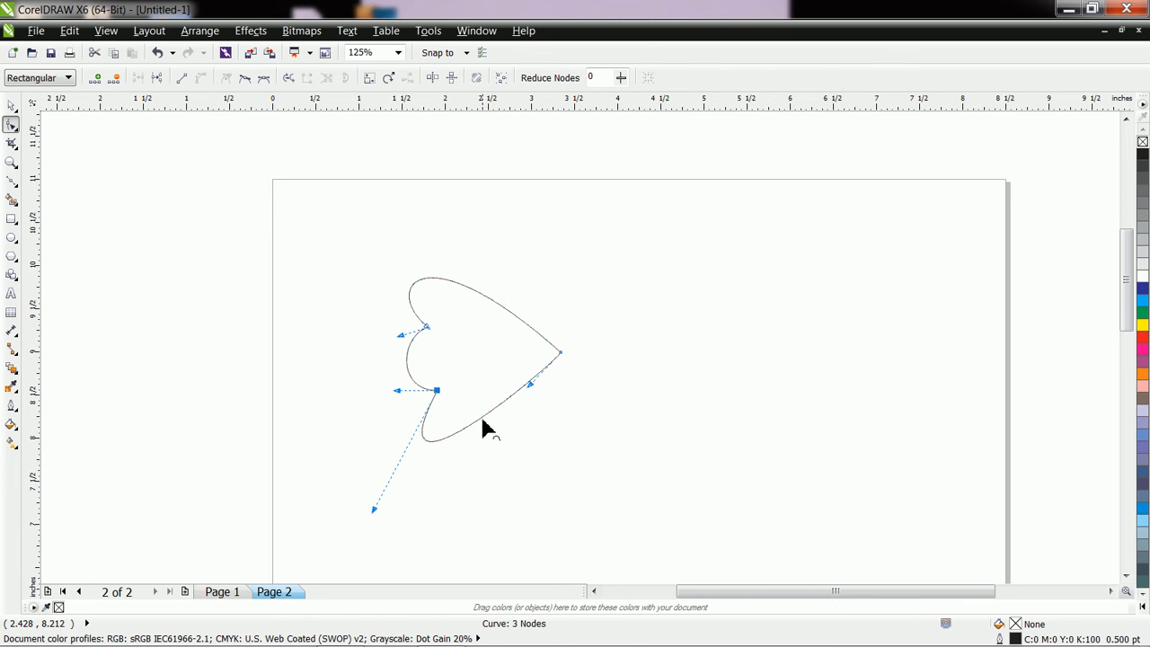
Refine the wing's edges and lobes with the curve handles, and move the wing to about x 1.6 in, y 9.58 in.
left_click_drag(482, 422, 509, 415)
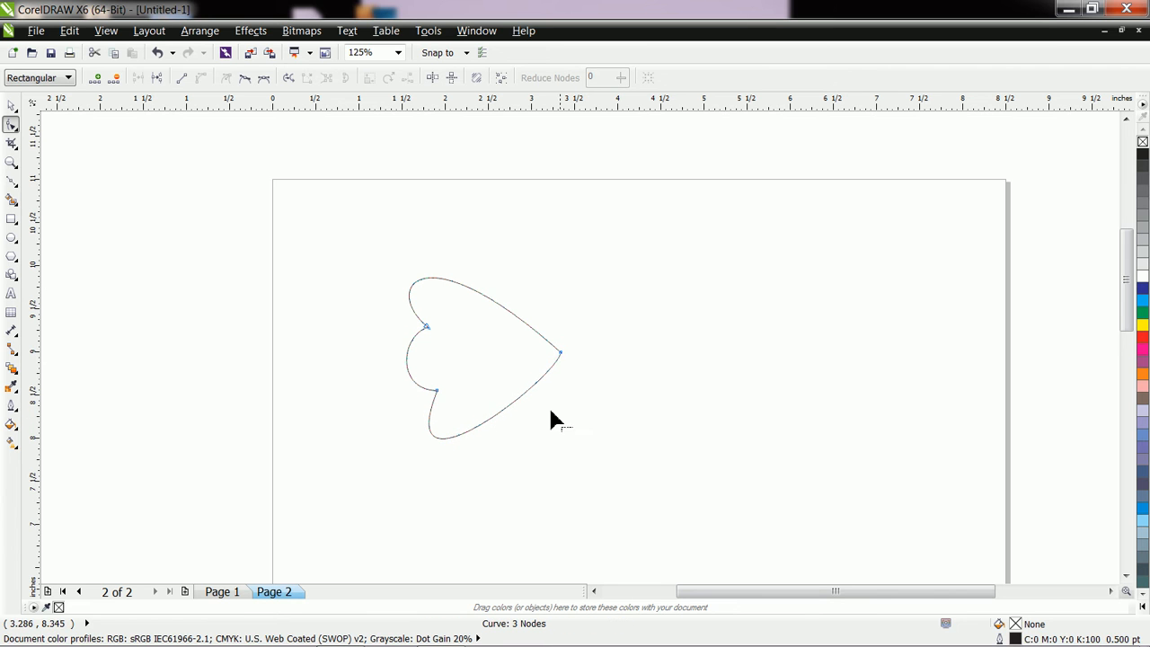
left_click(560, 353)
left_click_drag(554, 379, 531, 385)
left_click_drag(391, 505, 383, 479)
left_click_drag(532, 387, 493, 430)
left_click_drag(380, 293, 378, 304)
left_click_drag(421, 227, 434, 219)
left_click(12, 106)
left_click_drag(488, 357, 415, 305)
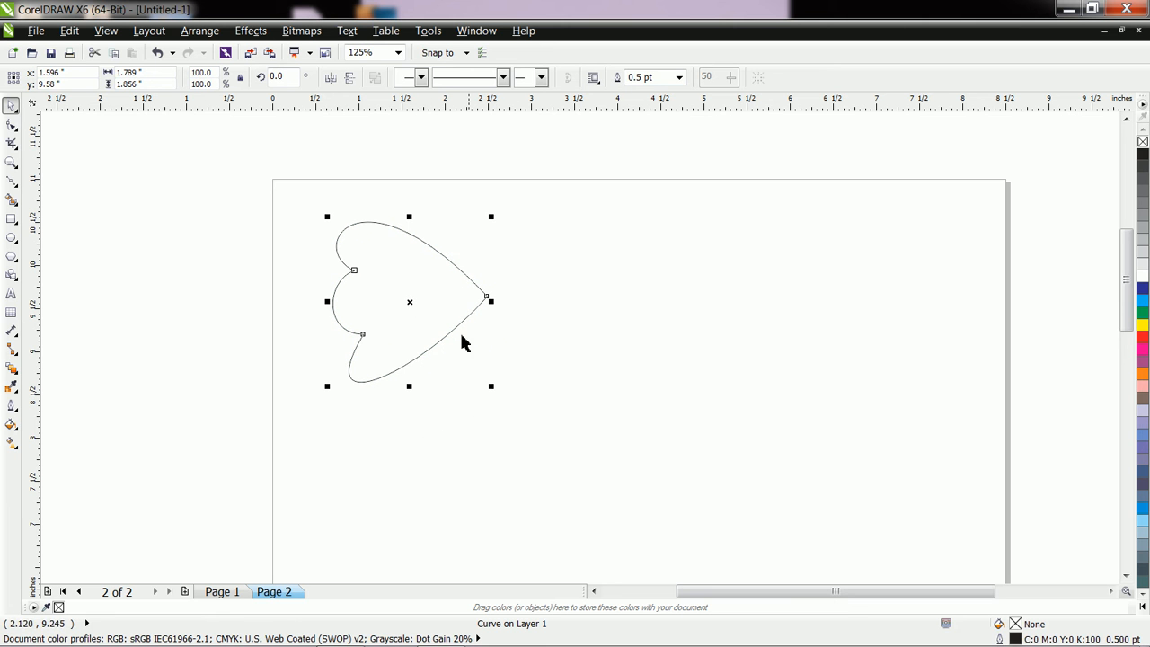
Following the Page 1 sketch, draw the lower-left wing as a closed 13-node teardrop outline beside the first wing with the Bézier tool.
left_click(224, 592)
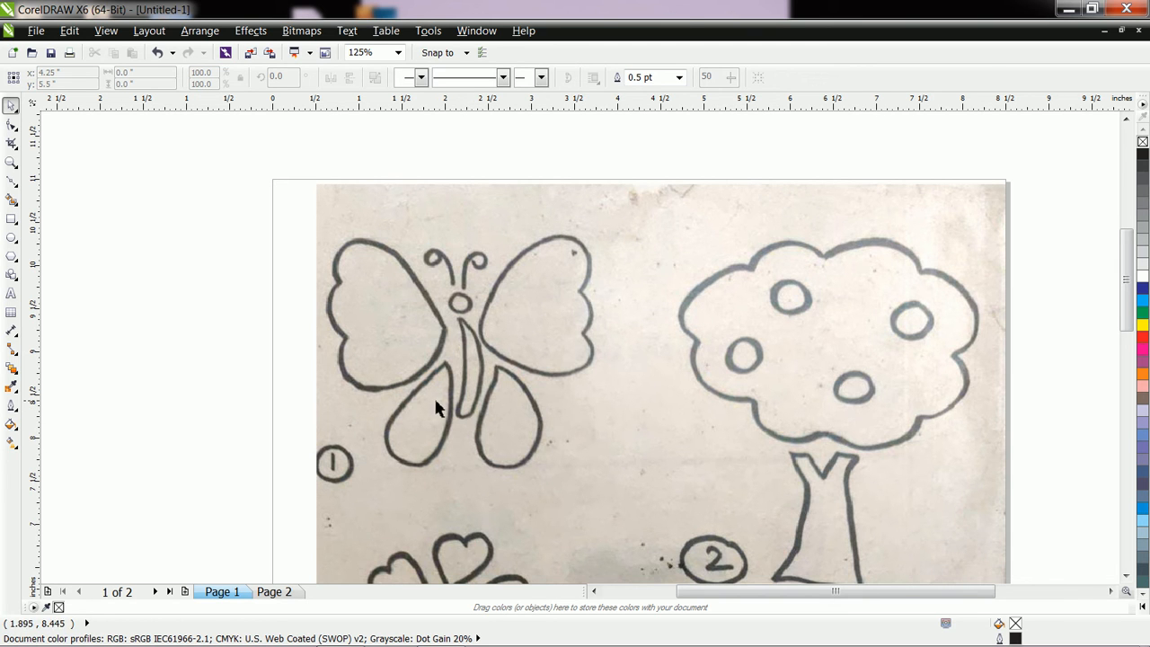
left_click(274, 591)
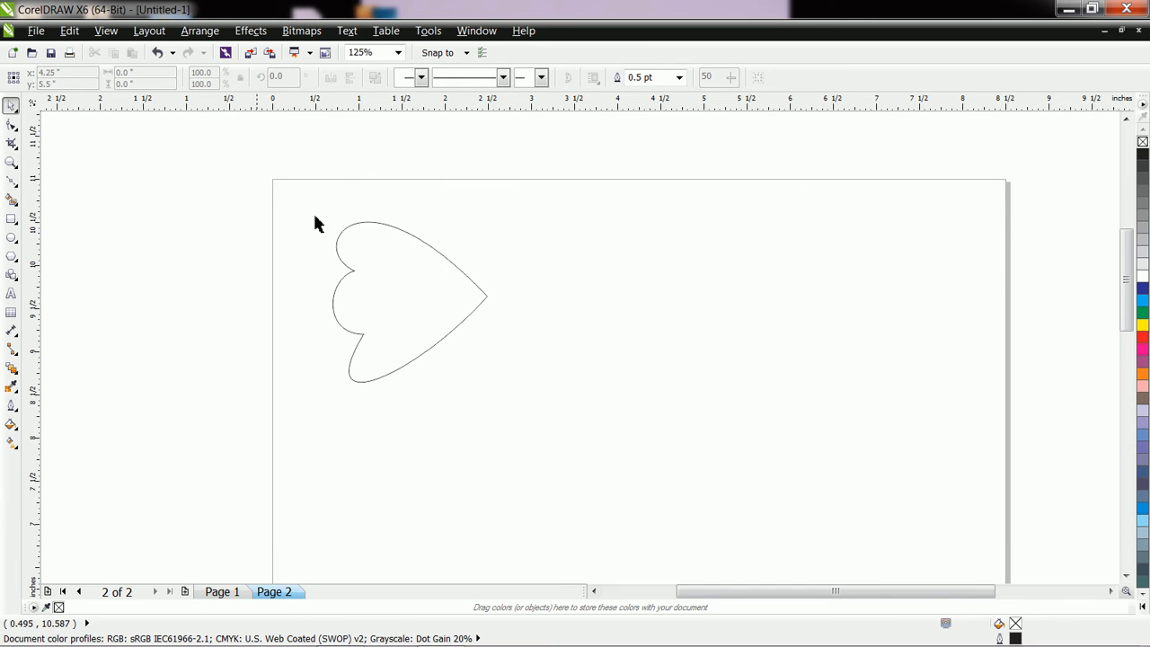
left_click(11, 182)
left_click(662, 282)
left_click(662, 316)
left_click(655, 351)
left_click(638, 372)
left_click(625, 390)
left_click(619, 414)
left_click(631, 431)
left_click(653, 434)
left_click(669, 424)
left_click(683, 400)
left_click(689, 379)
left_click(690, 349)
left_click(688, 316)
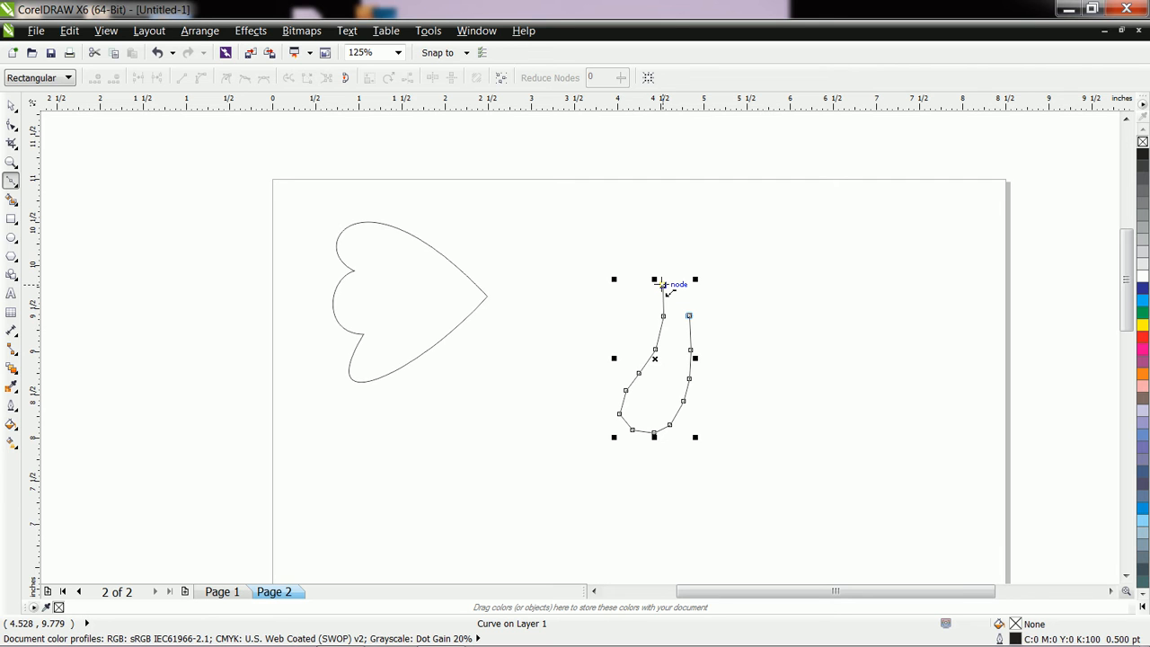
left_click(662, 286)
Select all nodes of the 13-node outline with the Shape tool and convert its line segments to curves.
left_click(12, 125)
left_click_drag(565, 237, 819, 507)
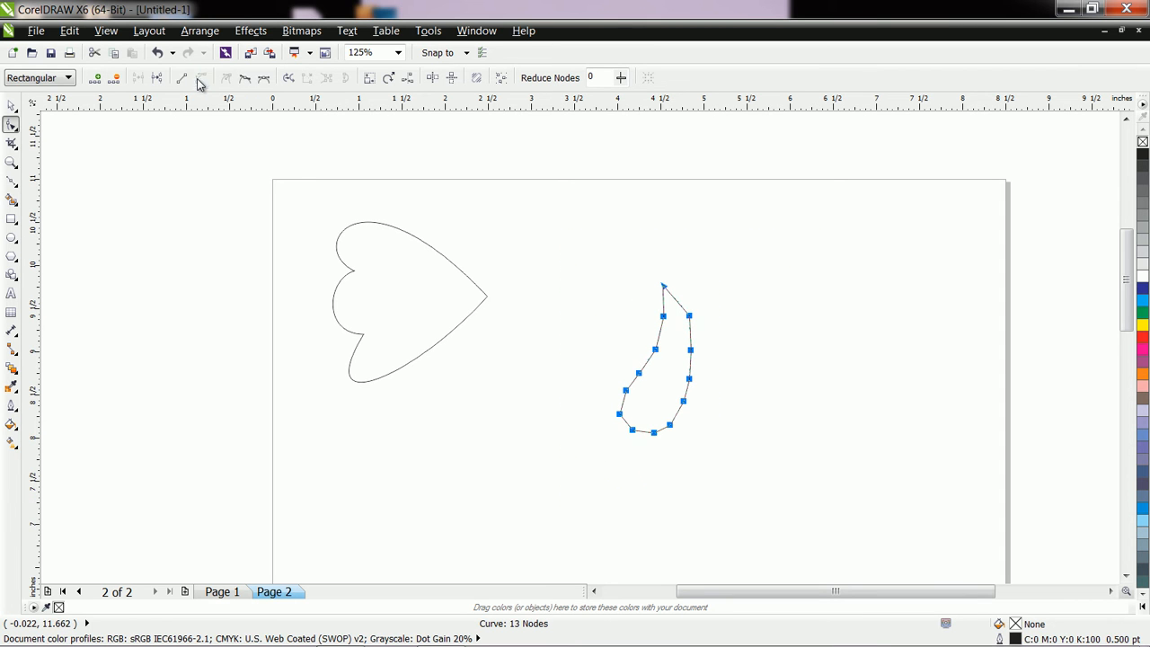
left_click(504, 239)
left_click_drag(623, 302, 665, 436)
left_click_drag(595, 282, 703, 418)
Delete the surplus nodes along the left edge and bottom of the slim outline.
double_click(663, 317)
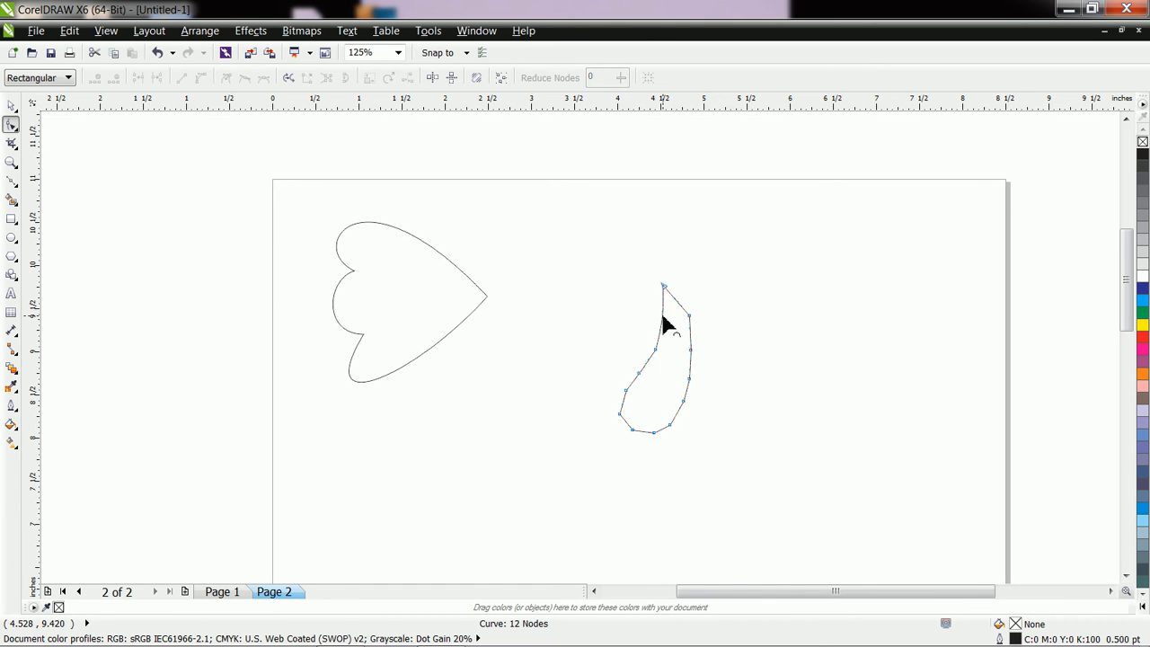
double_click(656, 349)
double_click(638, 372)
double_click(619, 415)
double_click(634, 430)
left_click(653, 433)
double_click(654, 433)
Delete the remaining nodes up the right edge of the slim outline, keeping only the tip node.
left_click(672, 425)
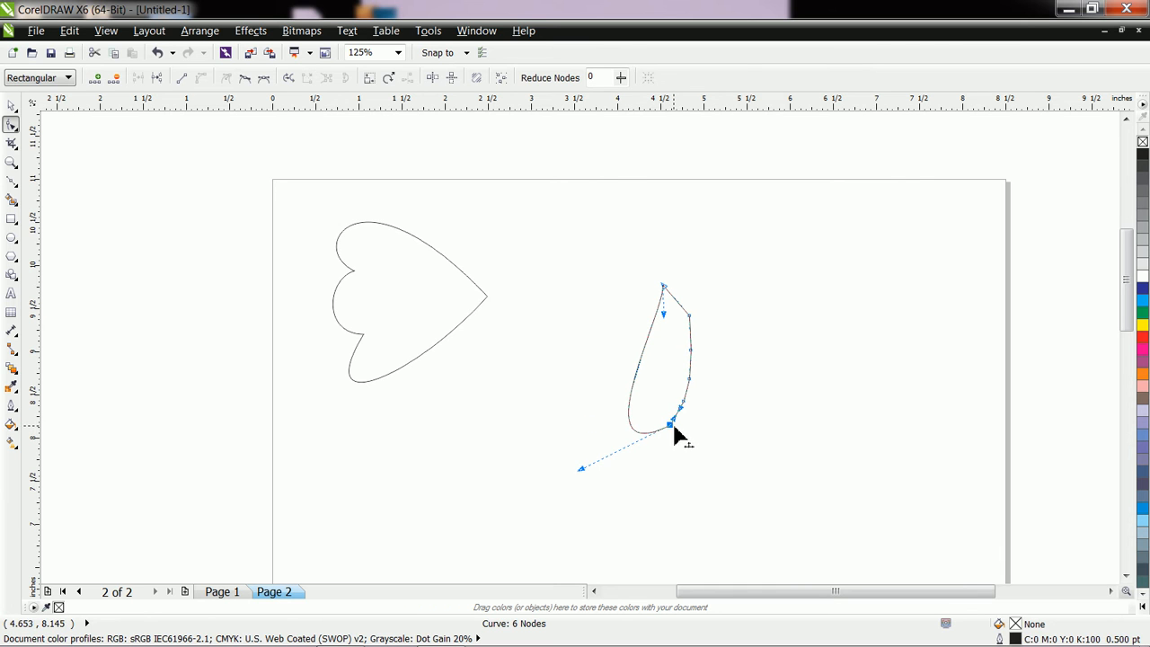
key("Delete")
left_click(684, 401)
key("Delete")
left_click(690, 380)
key("Delete")
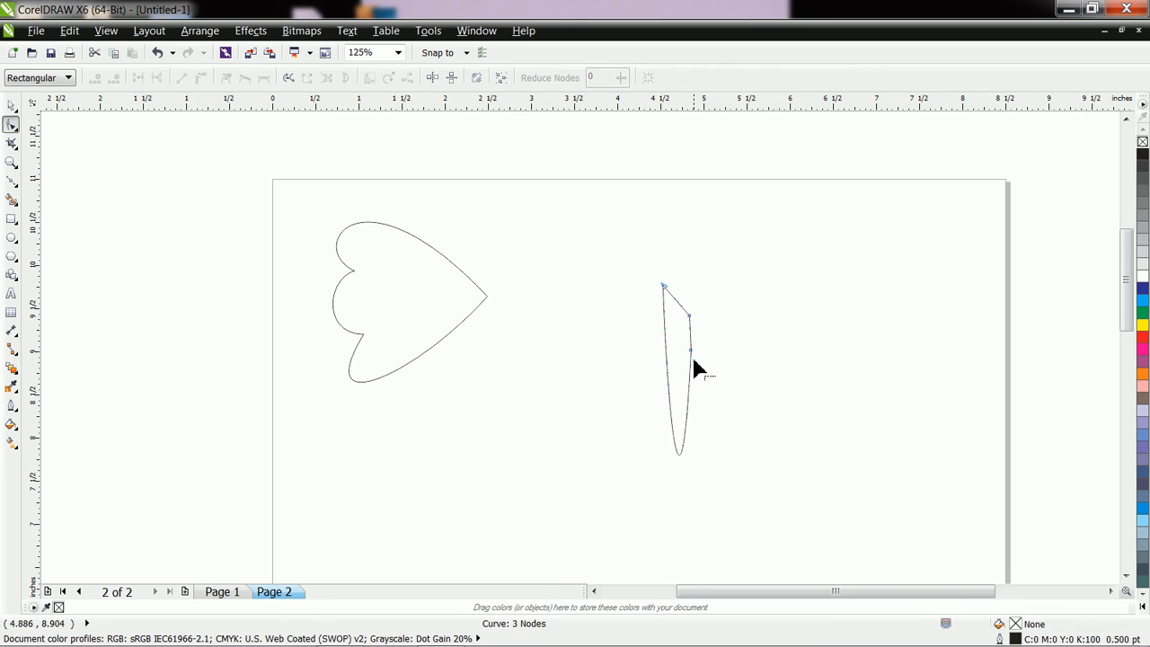
key("Delete")
key("Delete")
Swing the tip node's two curve handles apart and downward to shape the outline into a slim, upright drop.
left_click(666, 294)
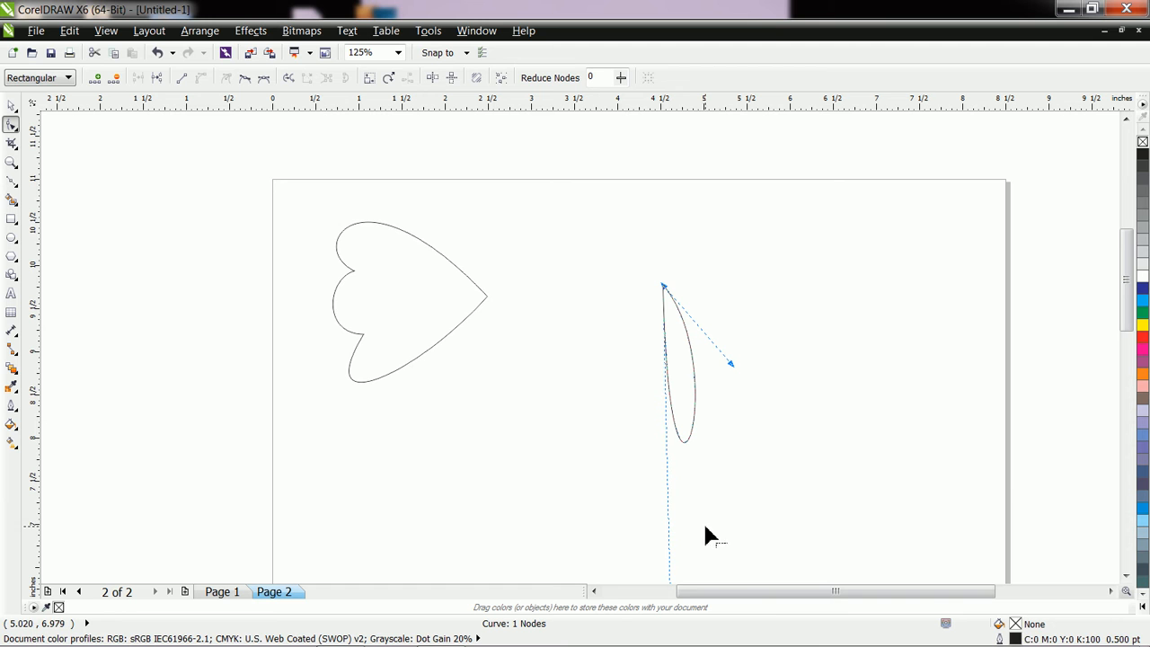
left_click(1126, 576)
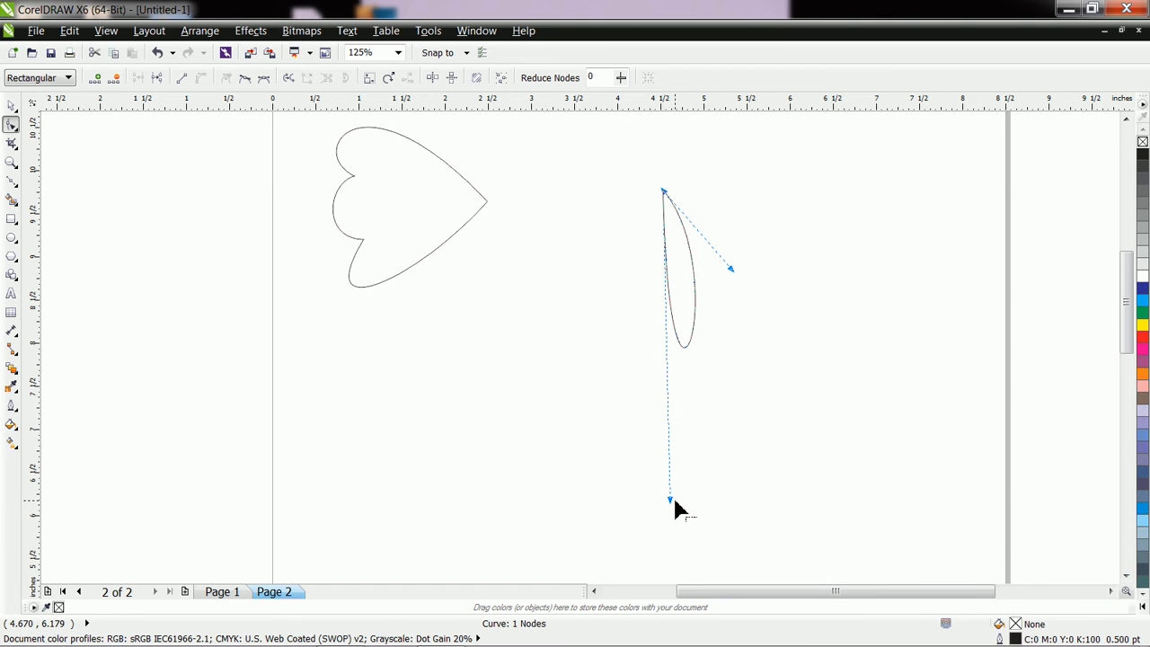
left_click_drag(671, 503, 563, 444)
left_click_drag(735, 272, 716, 398)
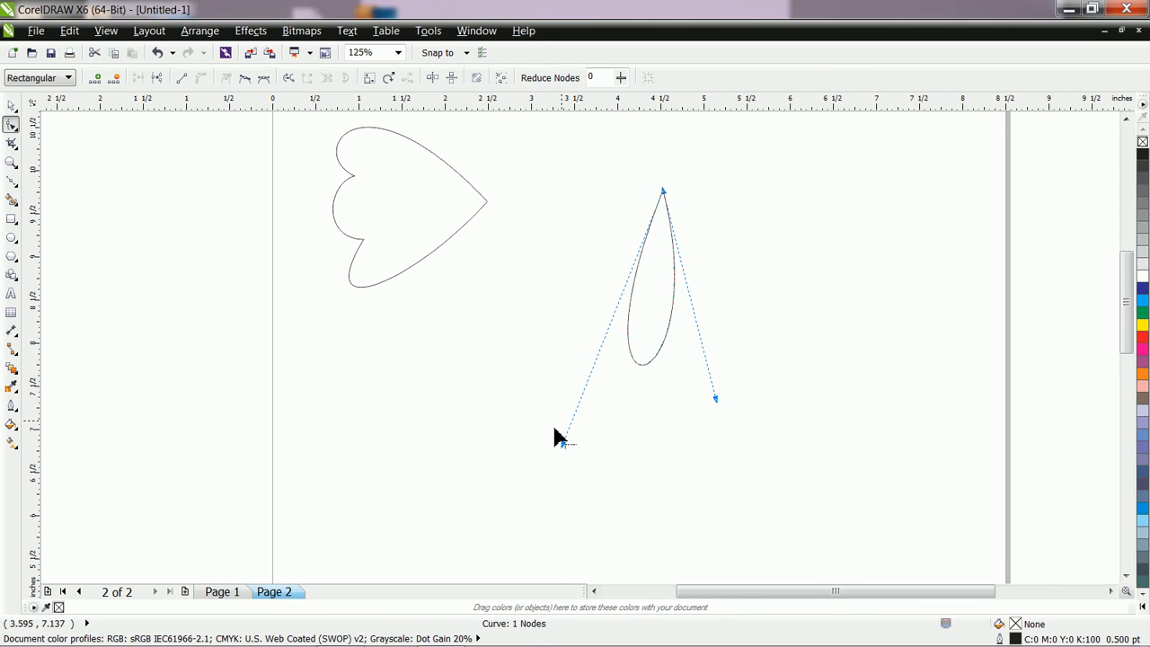
left_click_drag(564, 446, 583, 409)
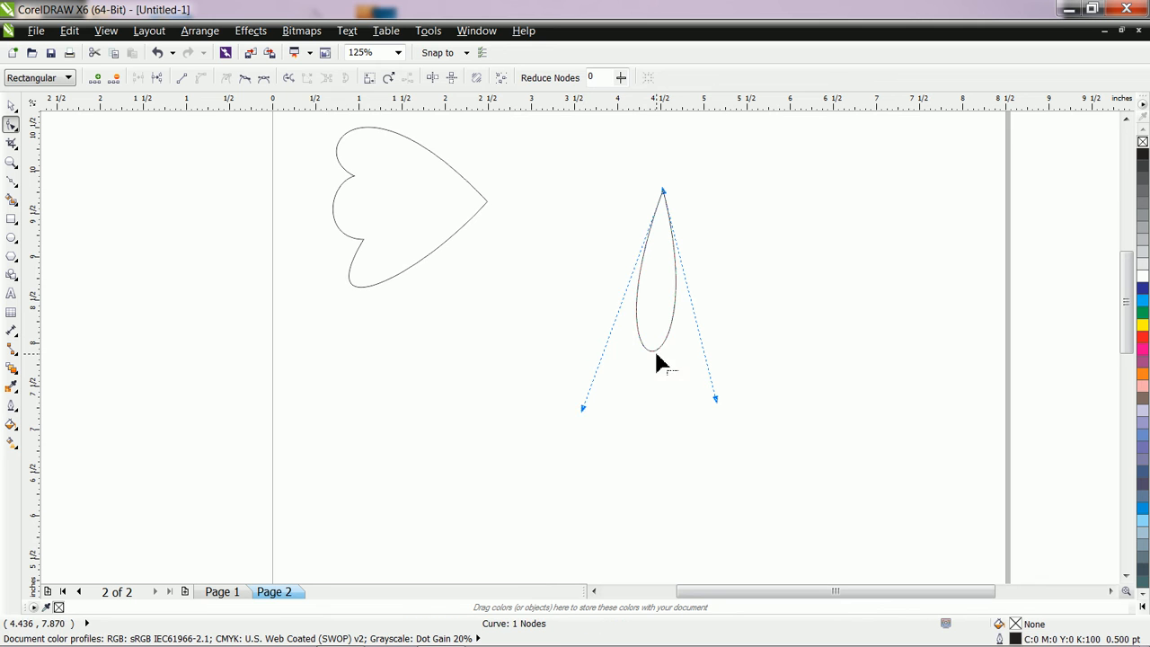
Add a node at the drop's lower end and adjust the surrounding curve handles to slant its rounded base.
double_click(654, 359)
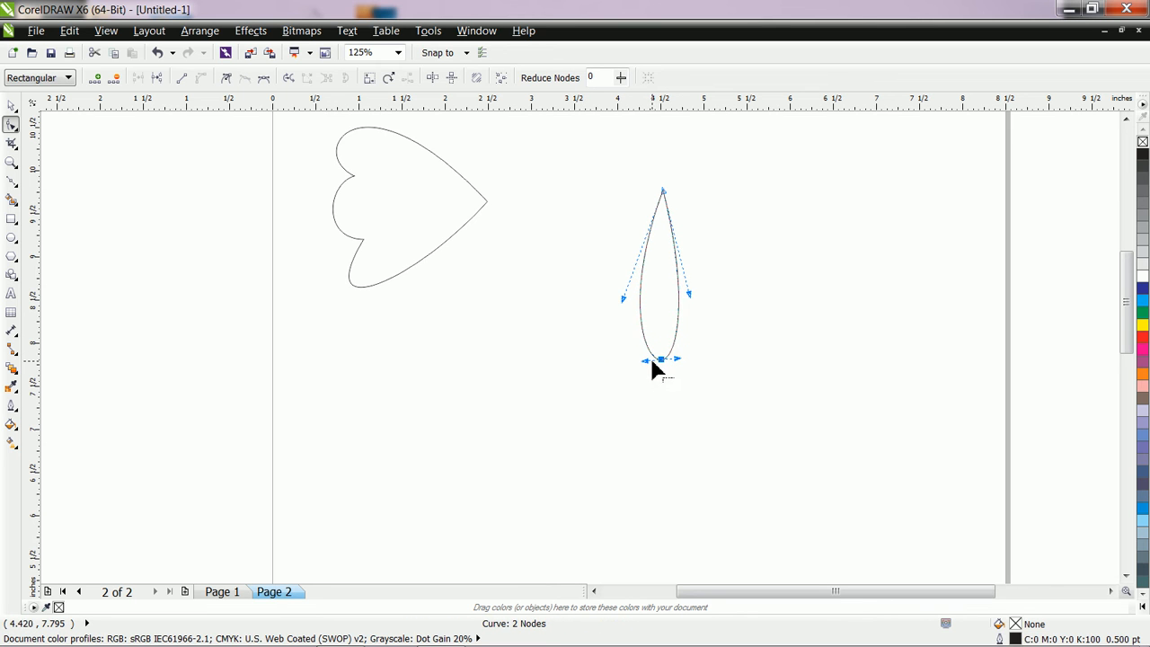
mouse_move(647, 364)
left_mouse_down()
mouse_move(634, 360)
mouse_move(657, 332)
mouse_move(640, 364)
left_mouse_up()
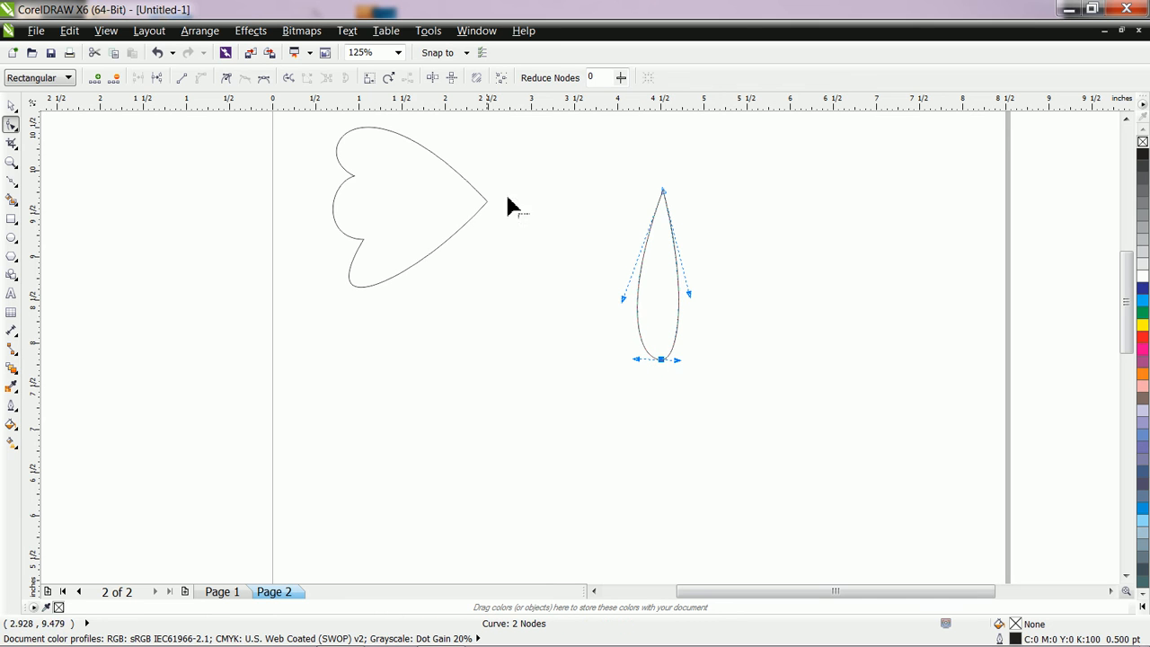
left_click(633, 357)
left_click(661, 360)
left_click_drag(637, 358, 641, 342)
left_click_drag(690, 300, 662, 384)
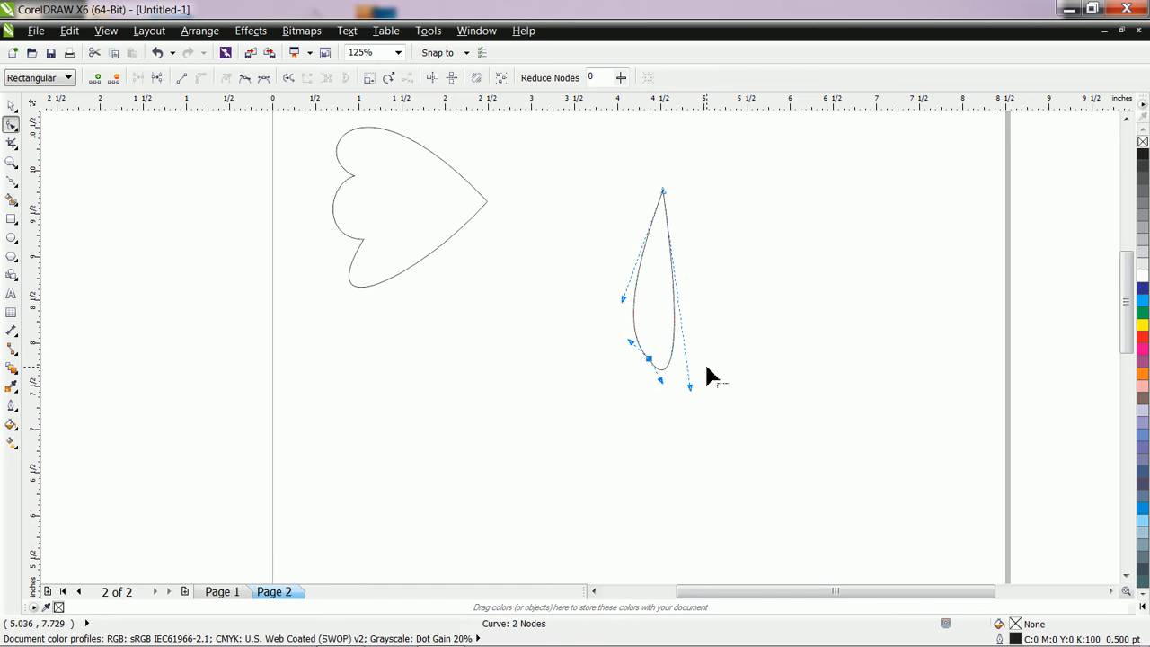
Refine the lower node's handles and the right edge's handle so the body narrows on the left and bulges on the right.
left_click(709, 377)
left_click(653, 361)
left_click_drag(633, 345, 682, 342)
left_click(679, 392)
left_click(649, 361)
left_click_drag(695, 396, 657, 385)
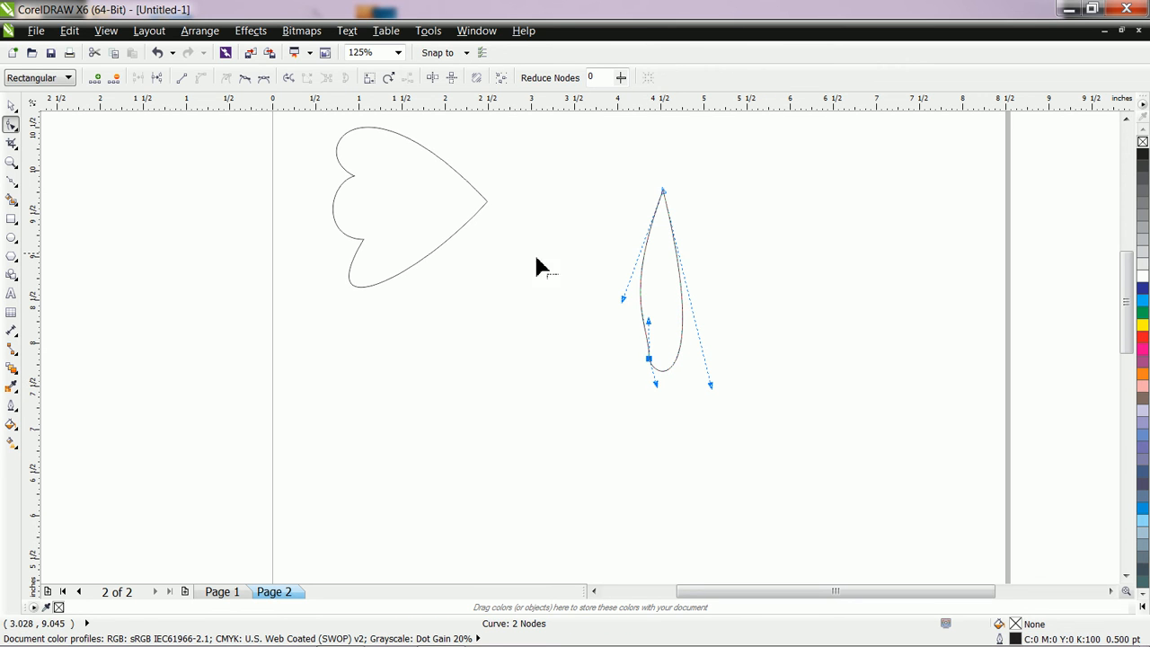
Move the finished body shape beside the tip of the upper-left wing.
left_click(12, 106)
left_click_drag(635, 281, 517, 254)
left_click(666, 364)
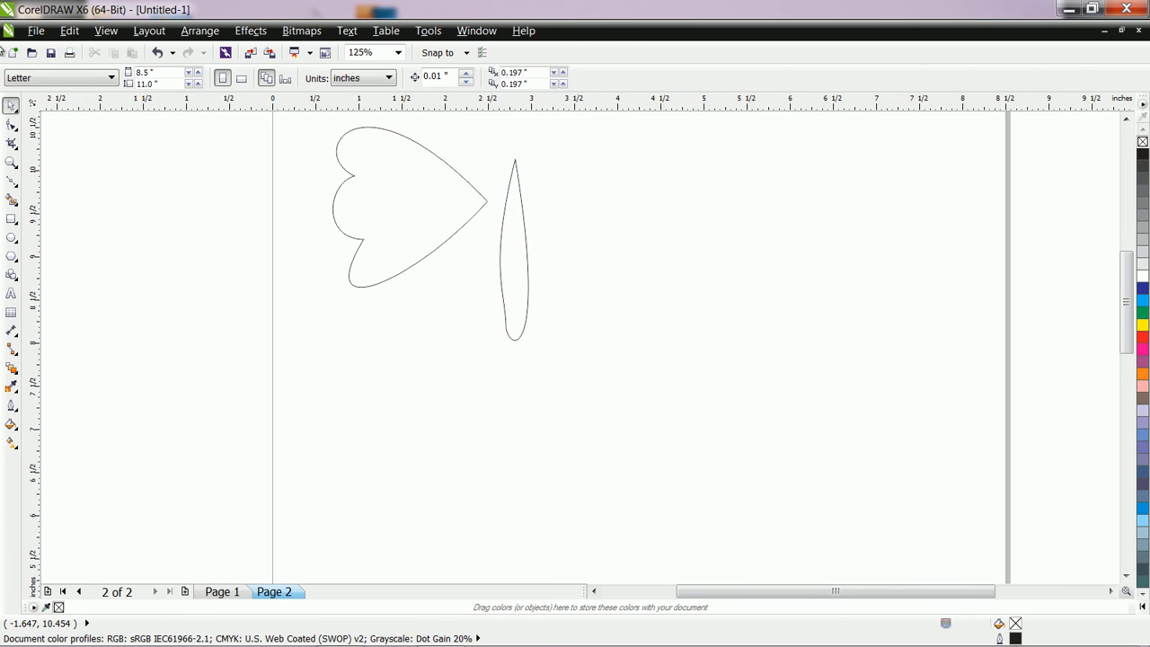
Following the Page 1 sketch, draw the lower-left wing as a closed 10-node Bézier outline about 1.37 by 1.43 in on Page 2.
left_click(223, 592)
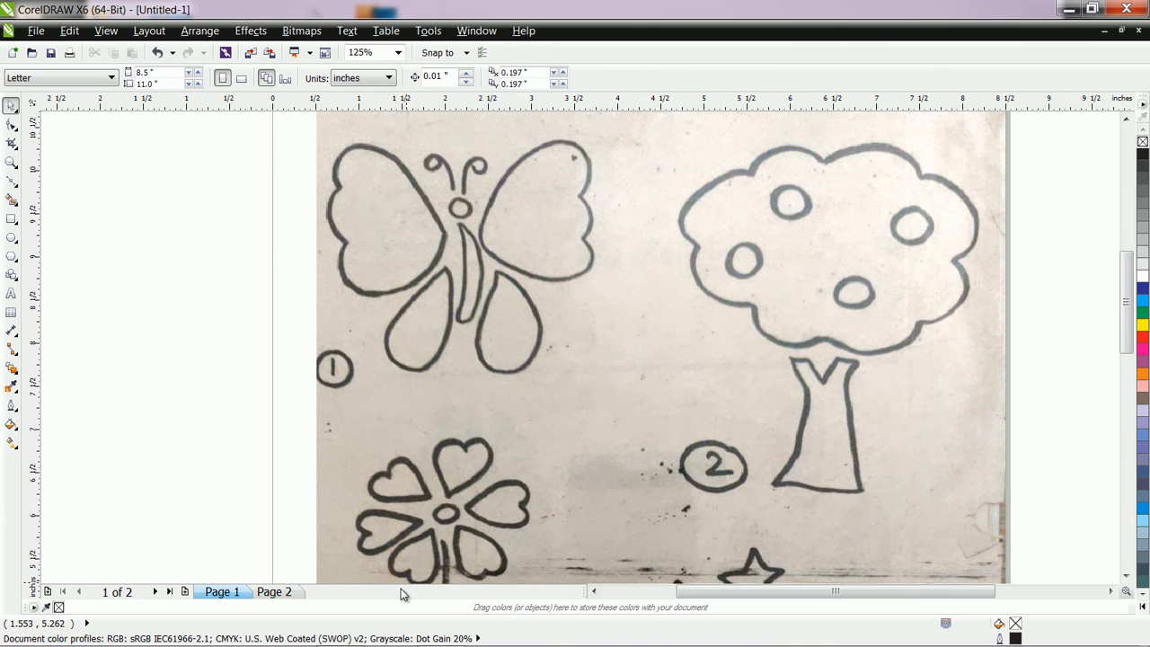
left_click(277, 591)
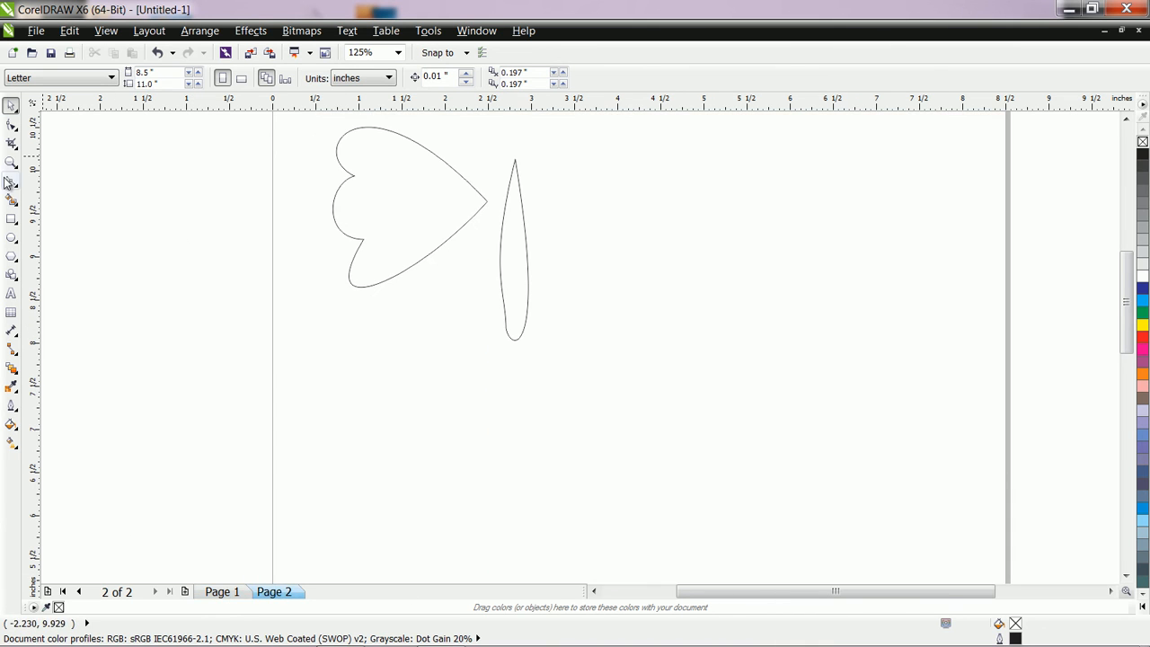
left_click(11, 181)
left_click(675, 325)
left_click(647, 348)
left_click(618, 373)
left_click(603, 399)
left_click(614, 426)
left_click(641, 446)
left_click(672, 449)
left_click(701, 431)
double_click(719, 405)
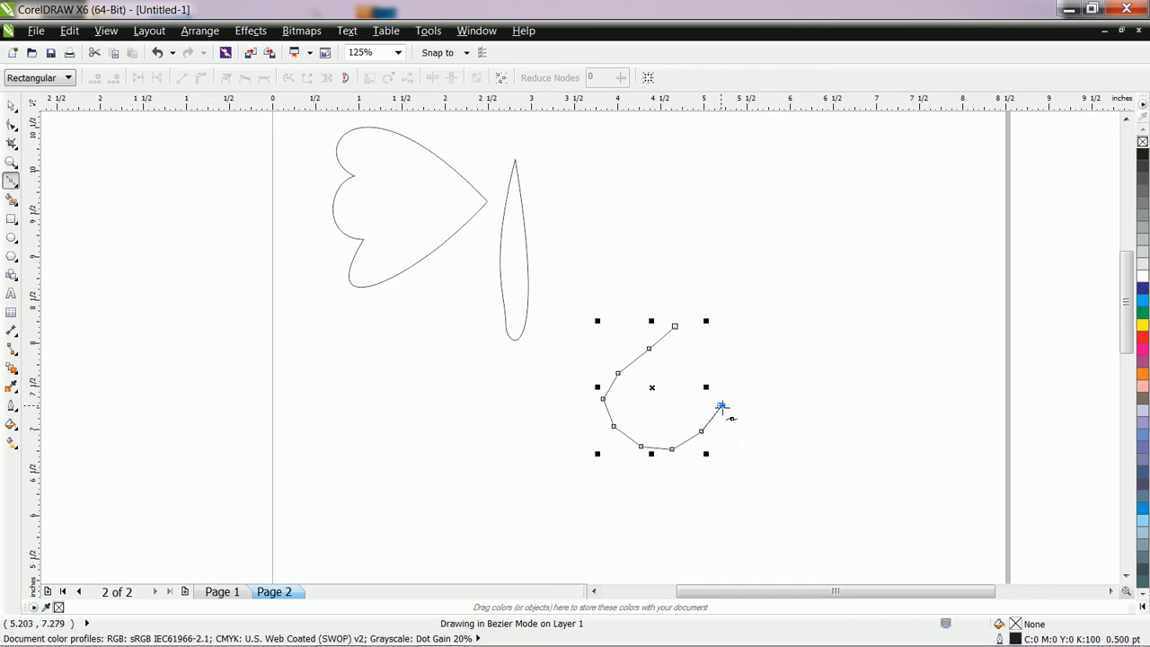
left_click(704, 347)
left_click(674, 325)
Select all nodes of the lower wing outline with the Shape tool and convert its segments to curves.
left_click(14, 125)
left_click(13, 109)
left_click(31, 107)
left_click(646, 532)
left_click(665, 440)
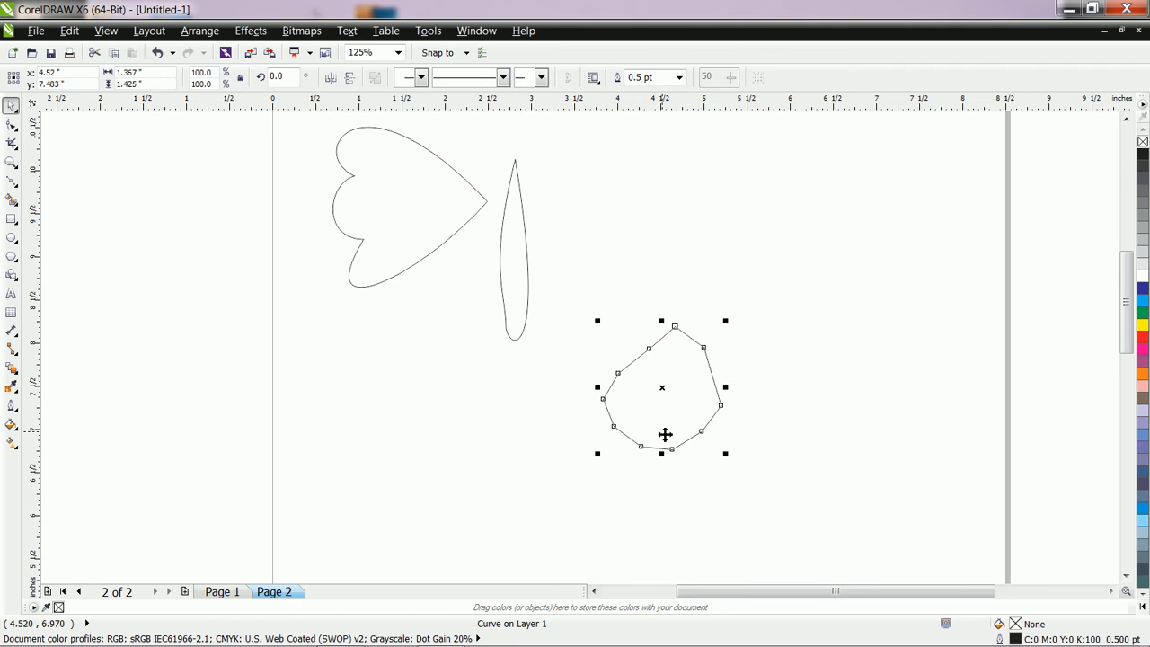
left_click(12, 125)
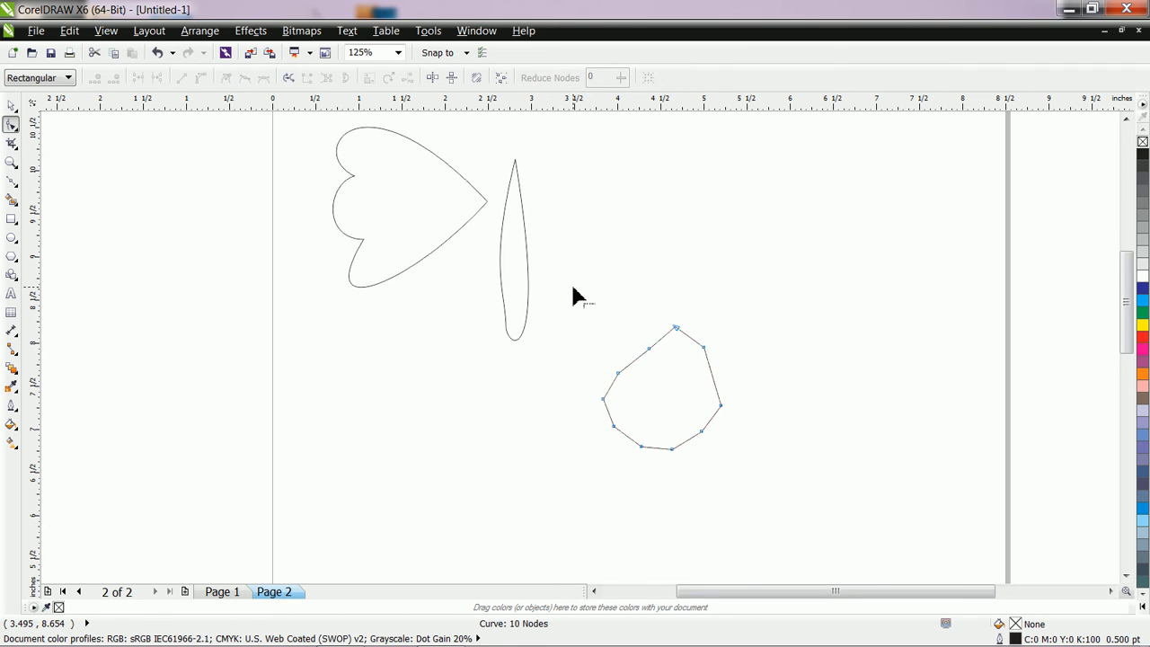
left_click_drag(665, 423, 815, 490)
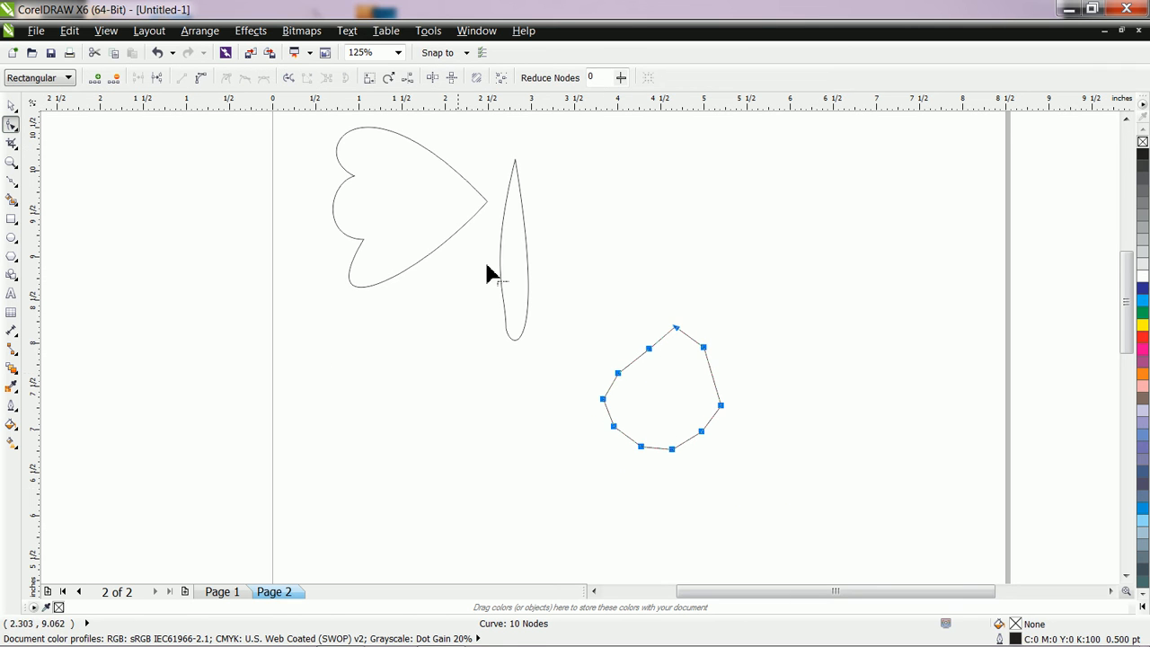
left_click(569, 446)
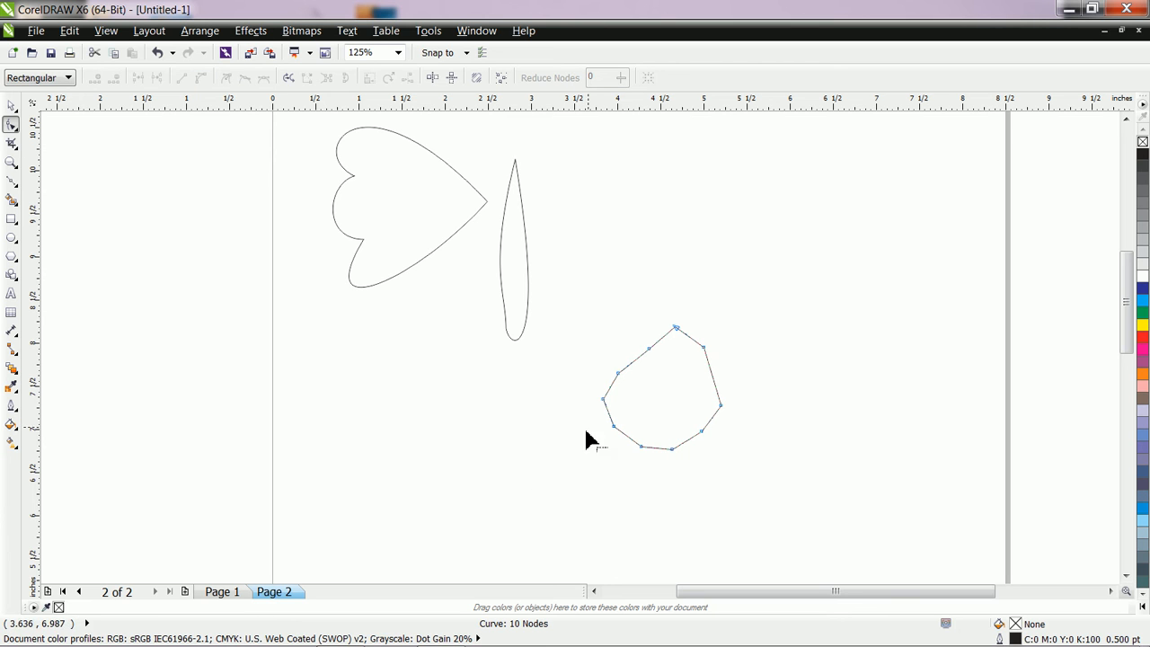
Delete all lower wing nodes except the tip, and pull the tip's curve handles in to form a teardrop.
left_click_drag(583, 338, 676, 459)
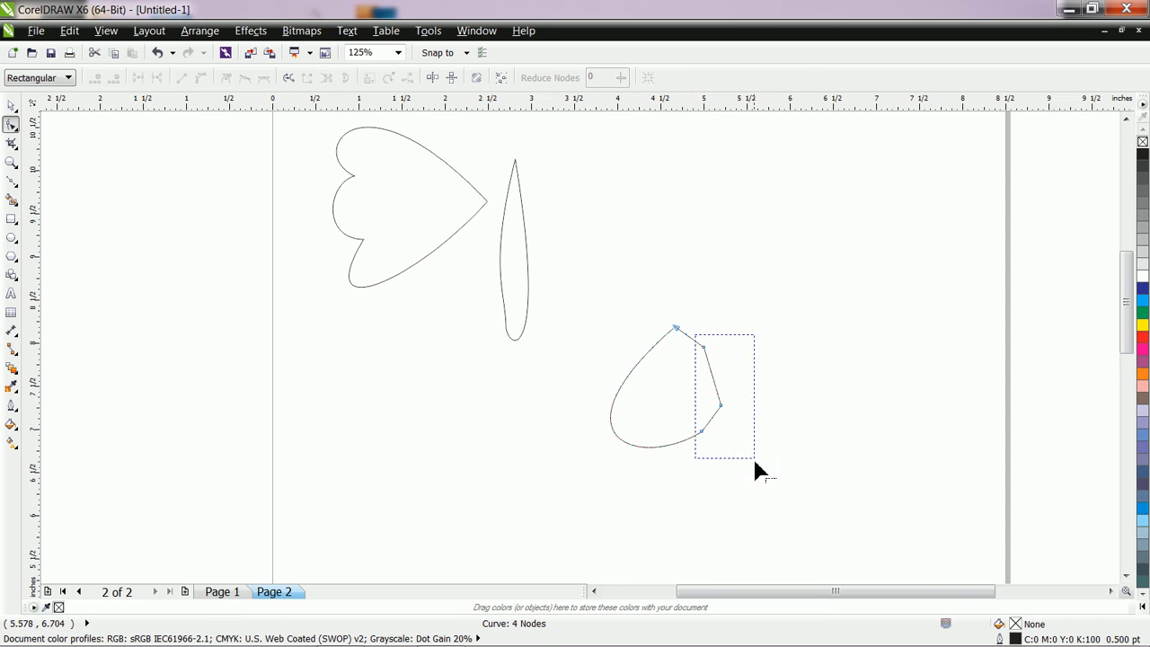
left_click_drag(743, 418, 743, 434)
key("Delete")
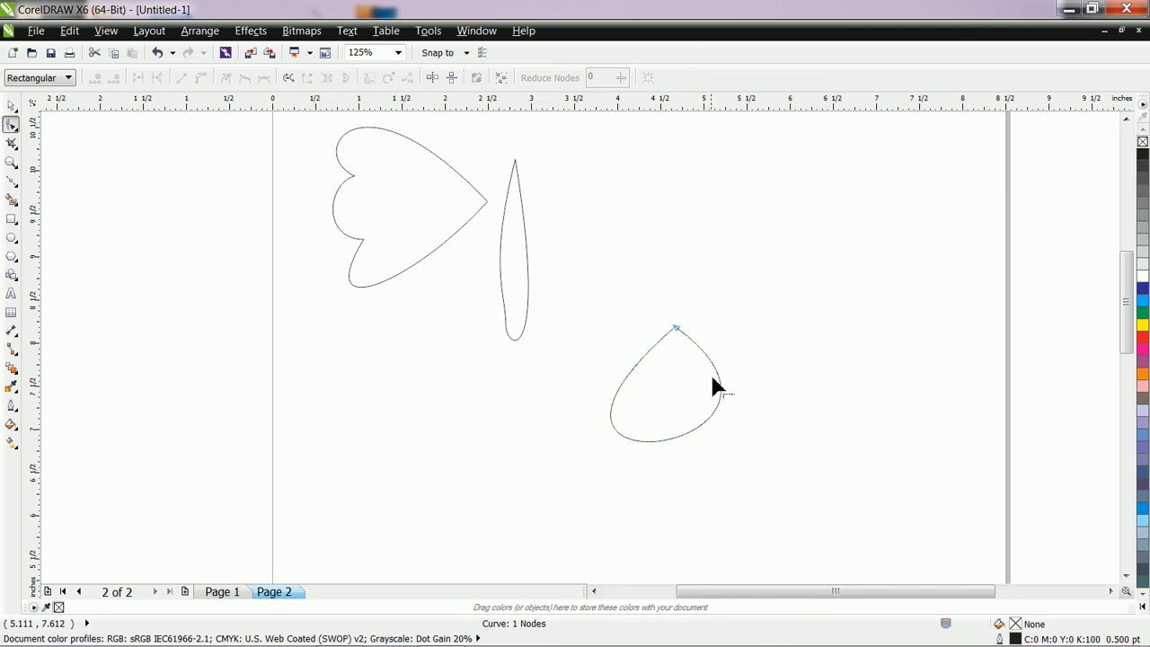
left_click(676, 329)
left_click_drag(846, 450, 728, 504)
left_click_drag(463, 509, 521, 422)
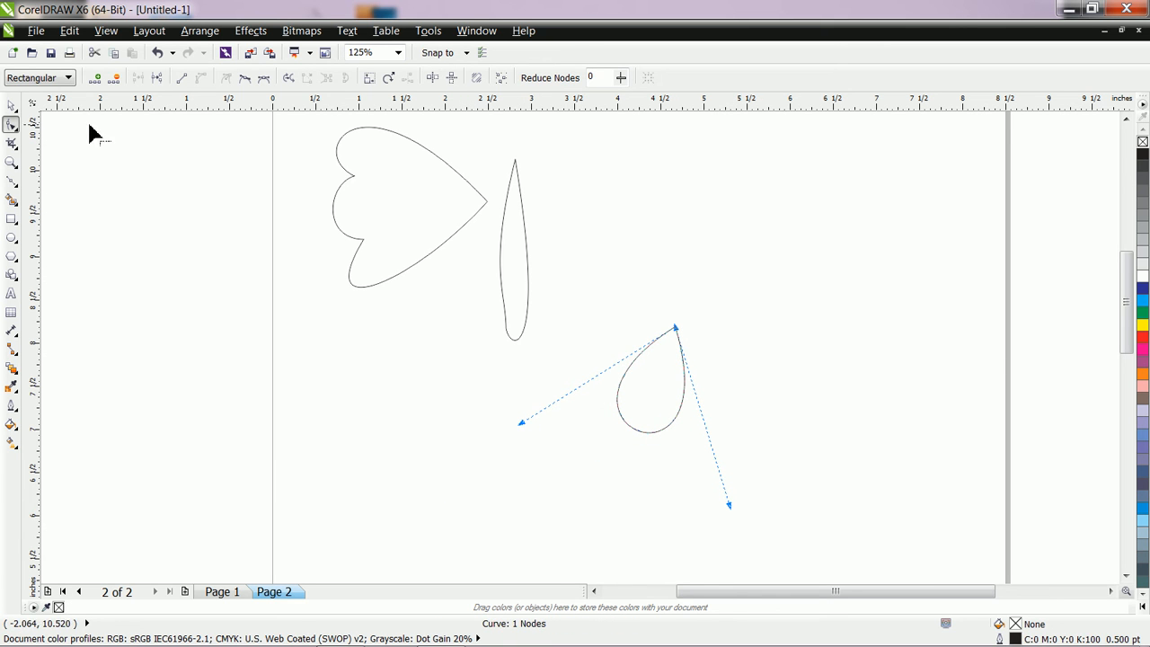
Place the teardrop wing beneath the upper wing at about x 1.916 in, y 8.355 in, rotated to 347.8°.
left_click(12, 106)
left_click_drag(659, 385, 444, 325)
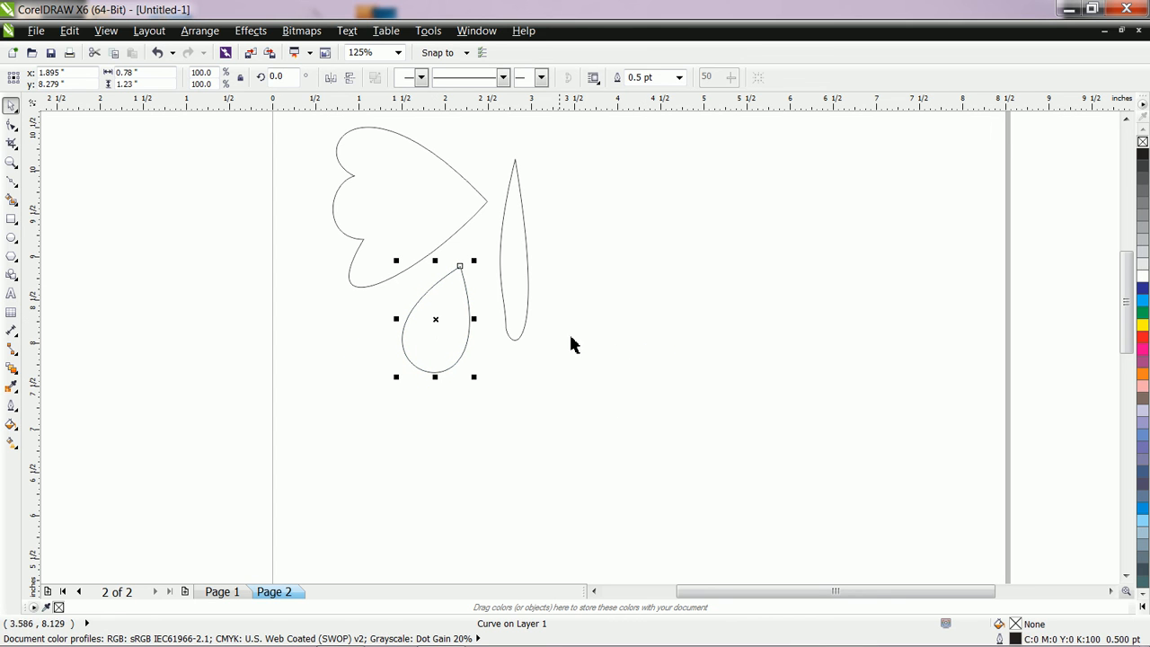
left_click(436, 320)
left_click_drag(473, 382, 459, 384)
left_click(452, 330)
left_click_drag(454, 332, 457, 322)
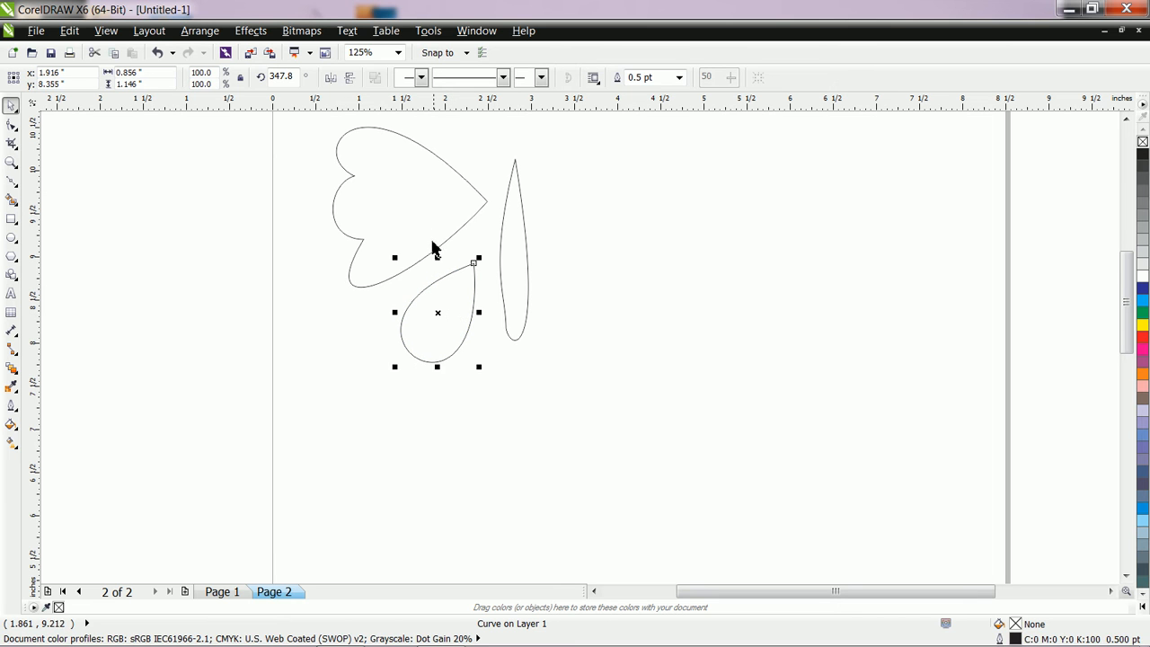
Move the upper wing to about x 1.696 in, y 9.53 in, and shift the body slightly down.
left_click_drag(439, 221, 456, 232)
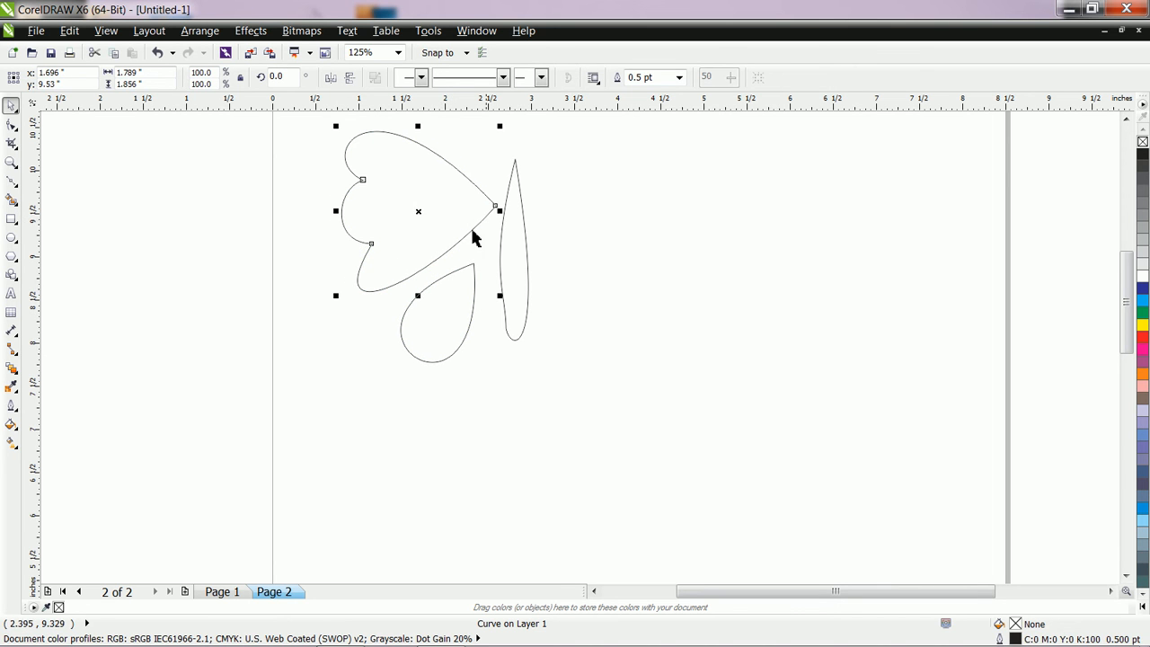
left_click(1128, 119)
left_click(1128, 118)
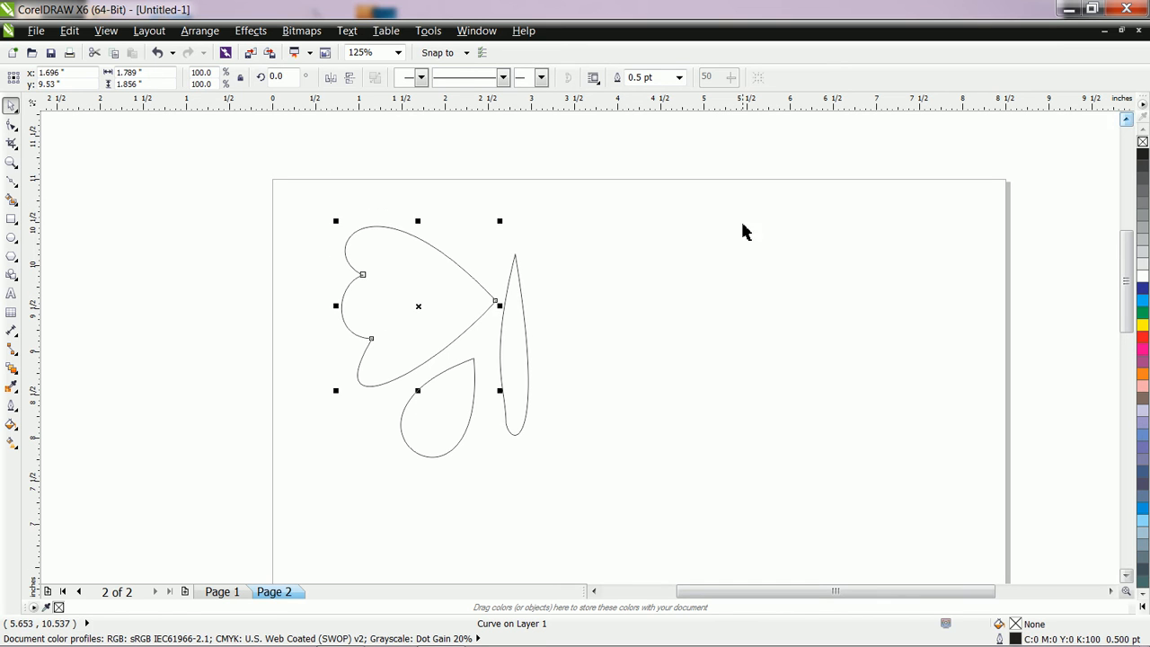
left_click(429, 308)
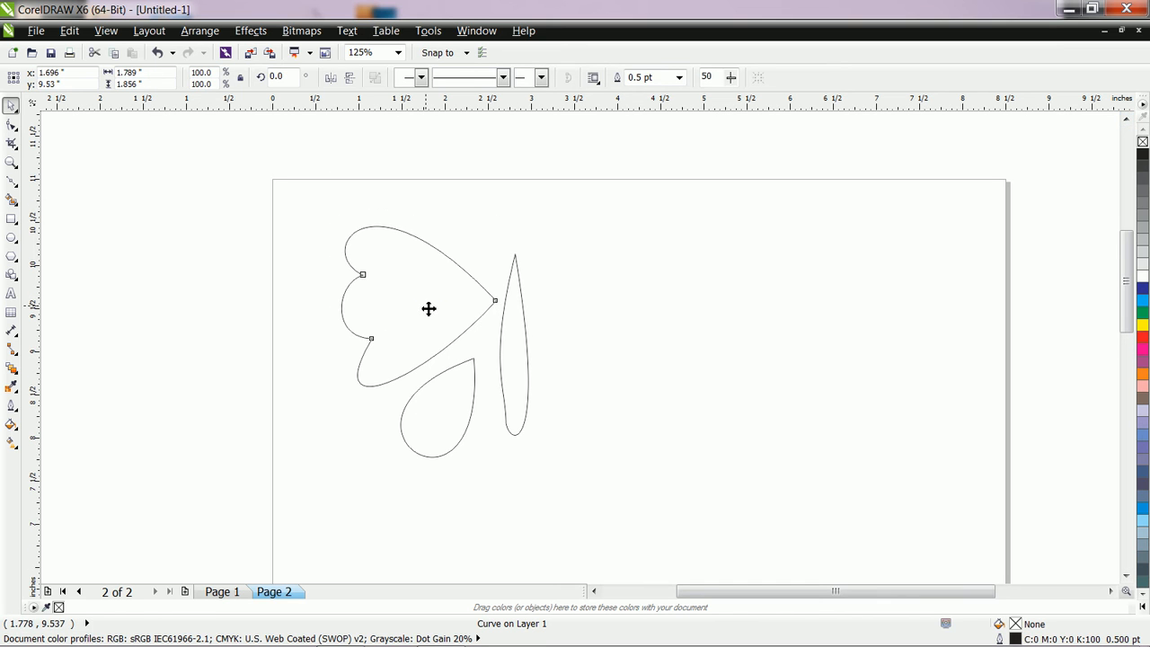
left_click(585, 319)
left_click_drag(516, 351, 512, 364)
Enlarge and nudge the lower wing slightly, and move the upper wing down to about x 1.68 in, y 9.439 in.
left_click(454, 384)
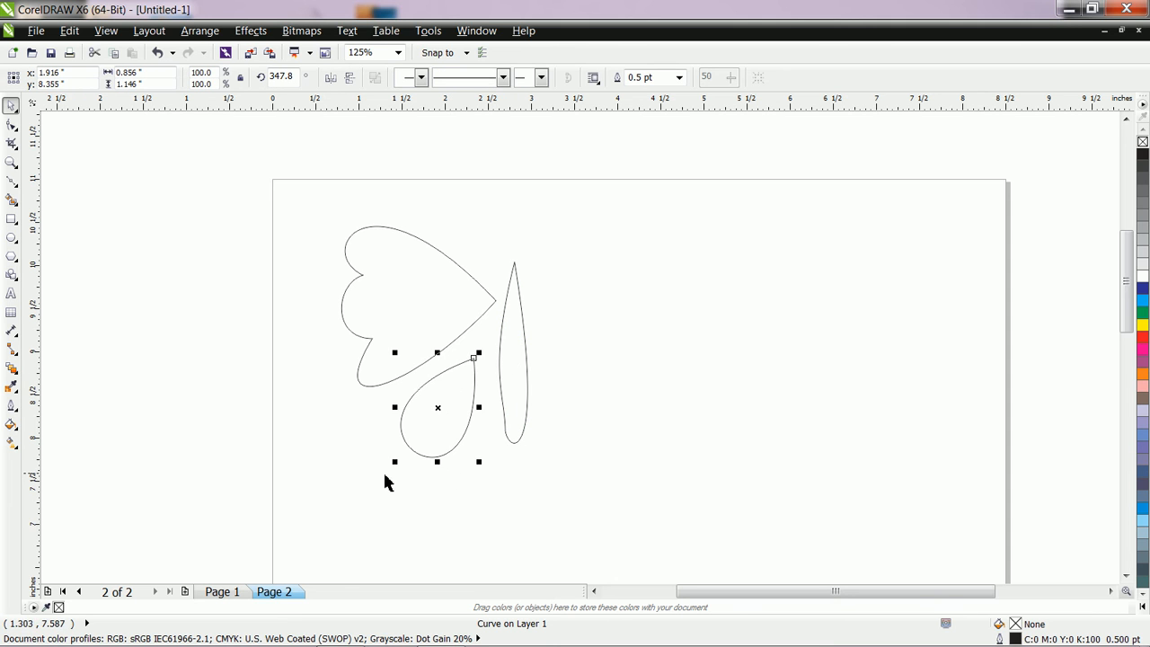
mouse_move(395, 464)
left_mouse_down()
mouse_move(362, 474)
mouse_move(385, 469)
left_mouse_up()
left_click_drag(443, 413, 448, 418)
left_click_drag(419, 302, 419, 311)
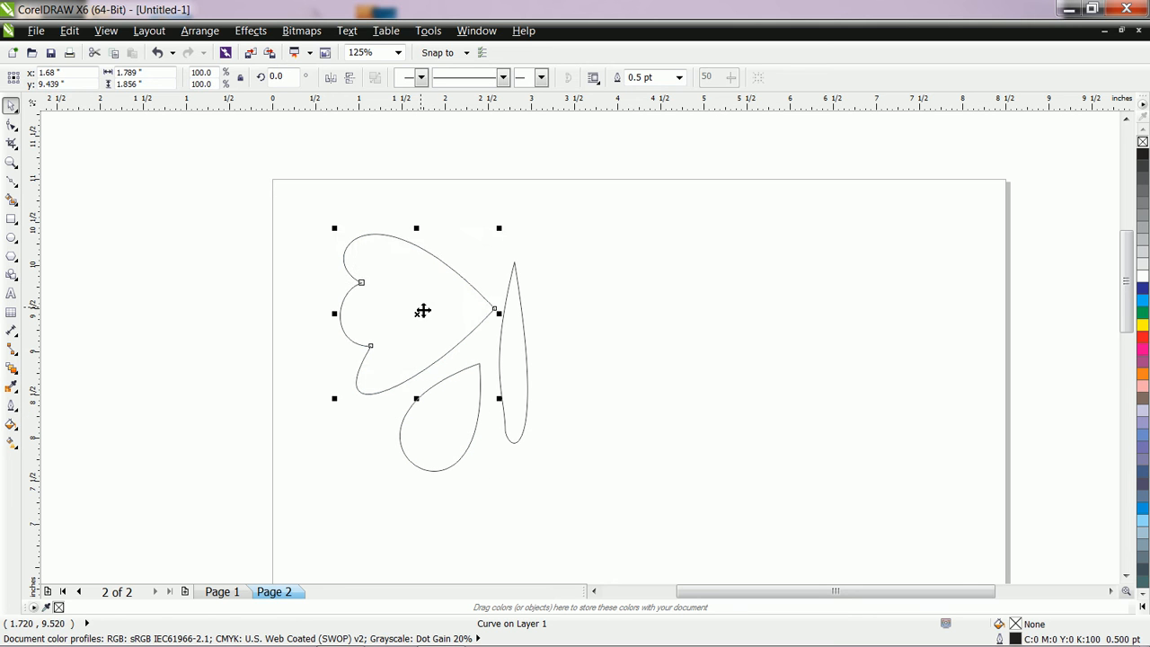
left_click(653, 329)
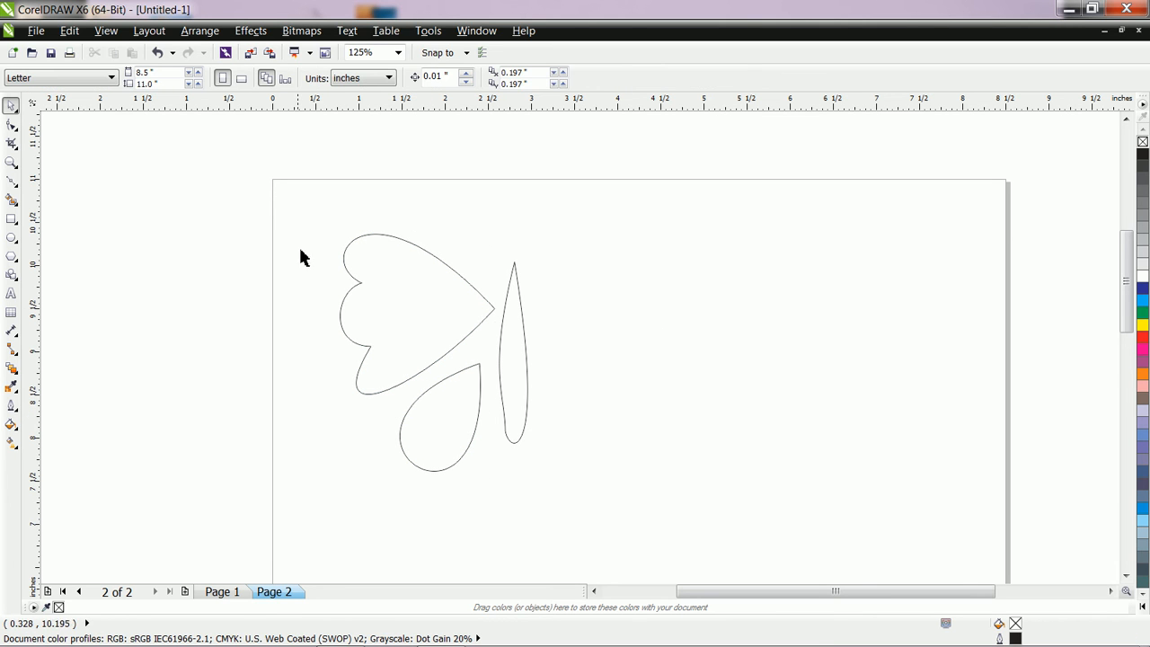
Select the upper and lower left wings together and copy them.
left_click(439, 307)
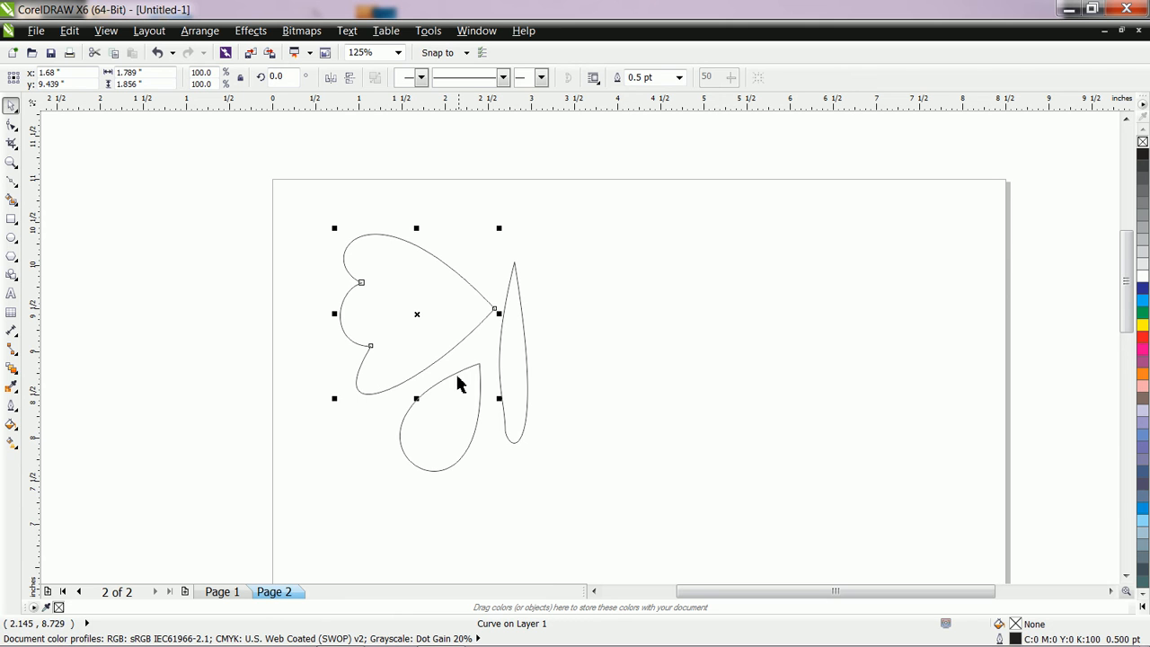
left_click(462, 403, "shift")
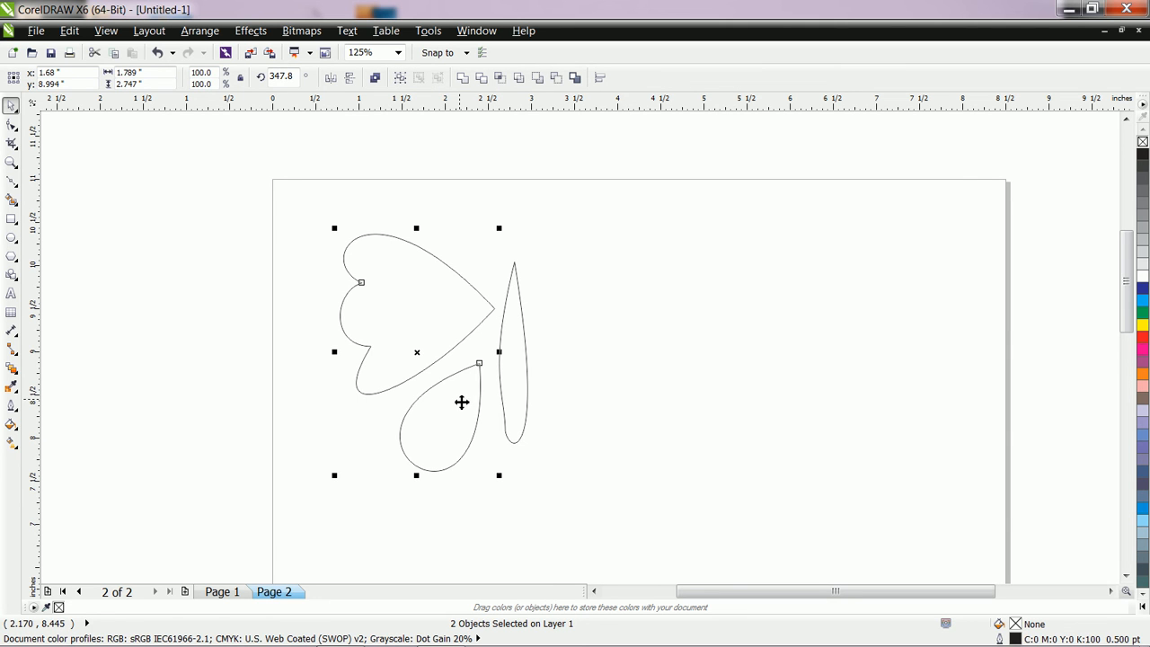
left_click(36, 30)
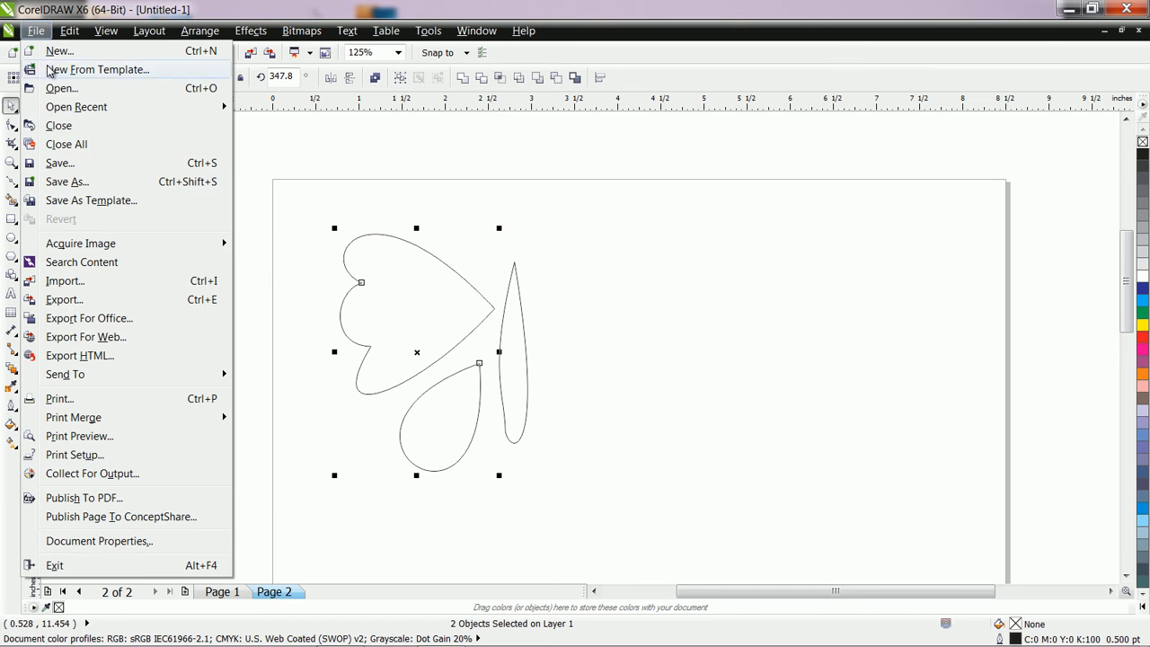
mouse_move(65, 32)
left_click(87, 131)
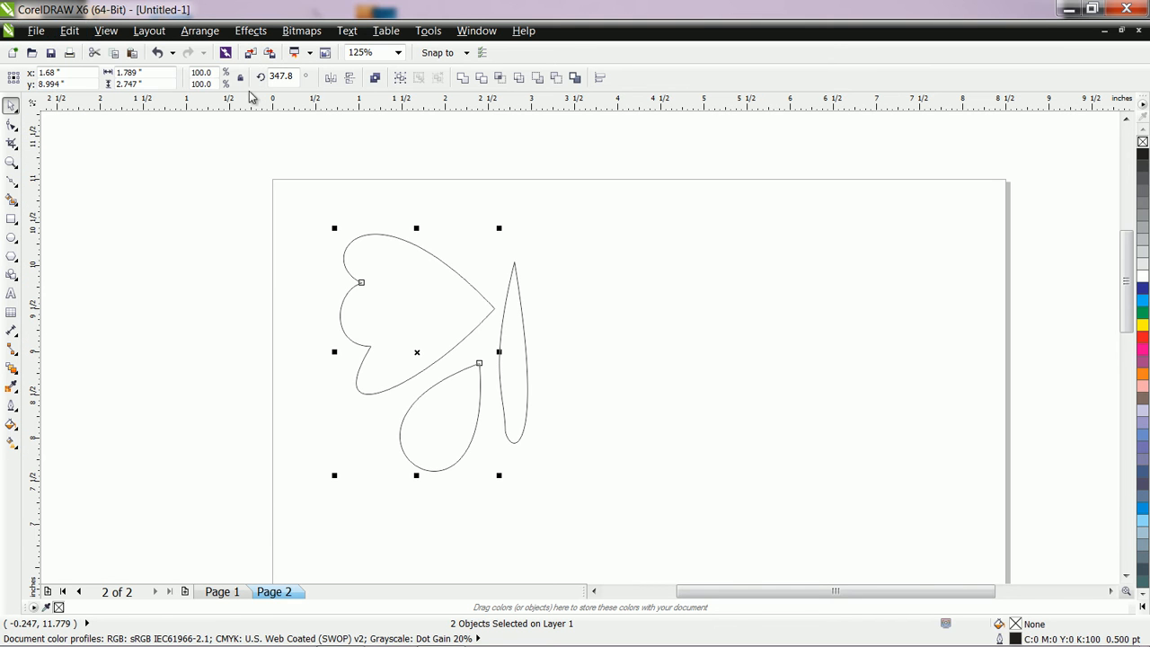
Paste the copied wings, mirror the duplicates horizontally, and move them to the opposite side of the body.
left_click(137, 55)
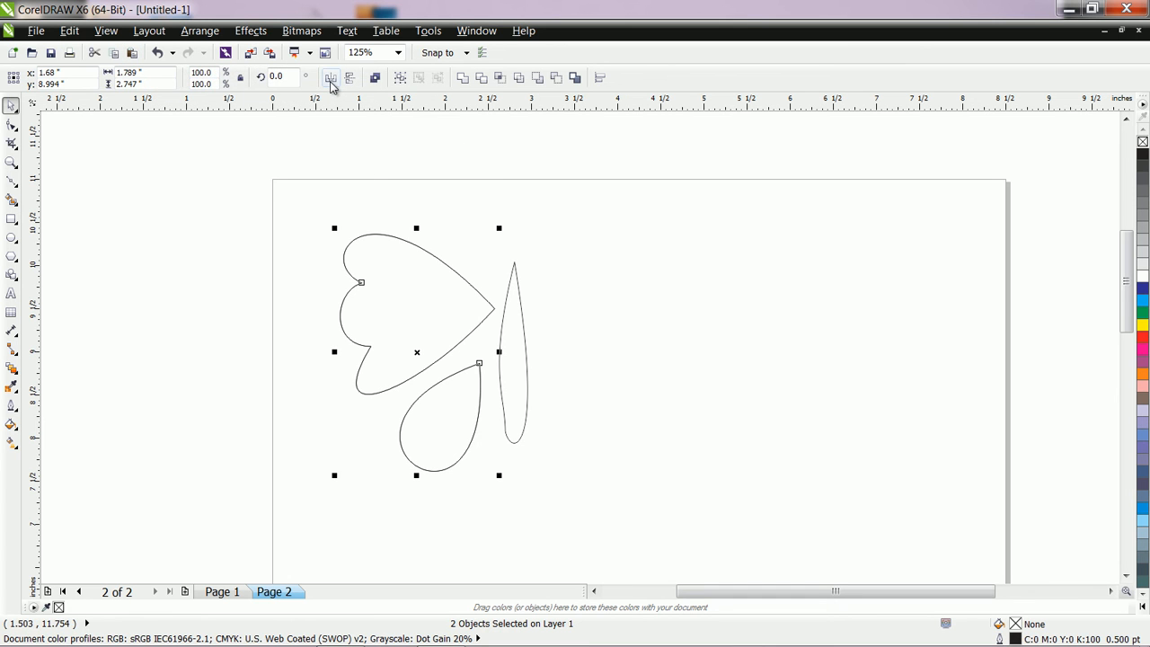
left_click(331, 81)
left_click_drag(419, 357, 622, 364)
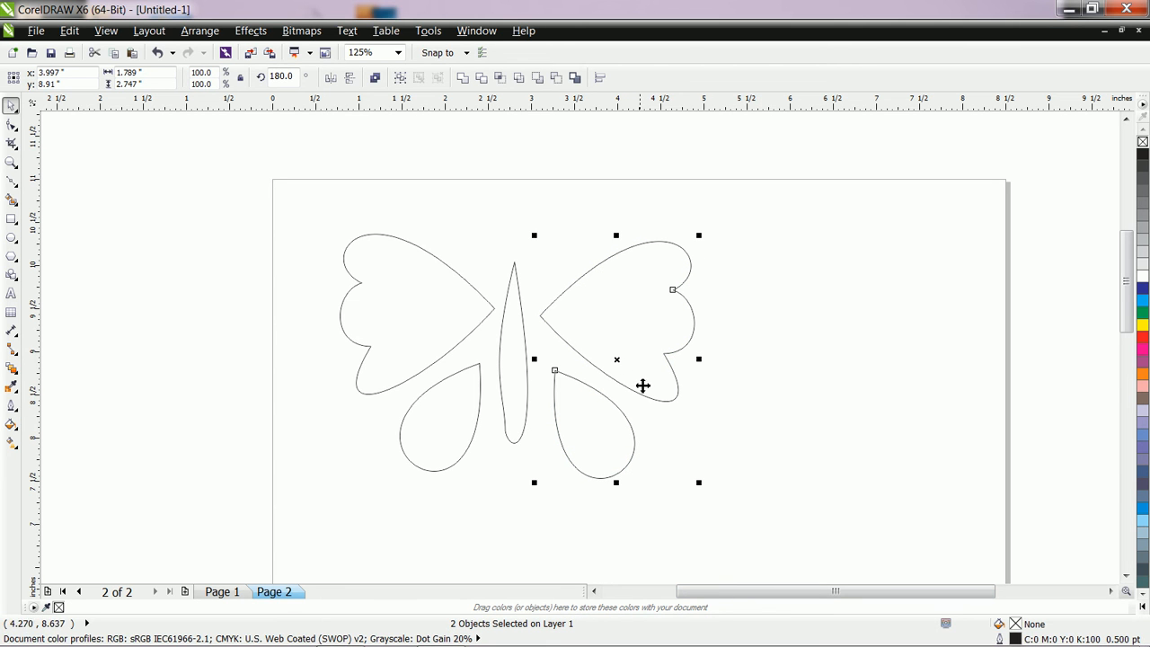
left_click_drag(619, 365, 610, 366)
left_click(809, 402)
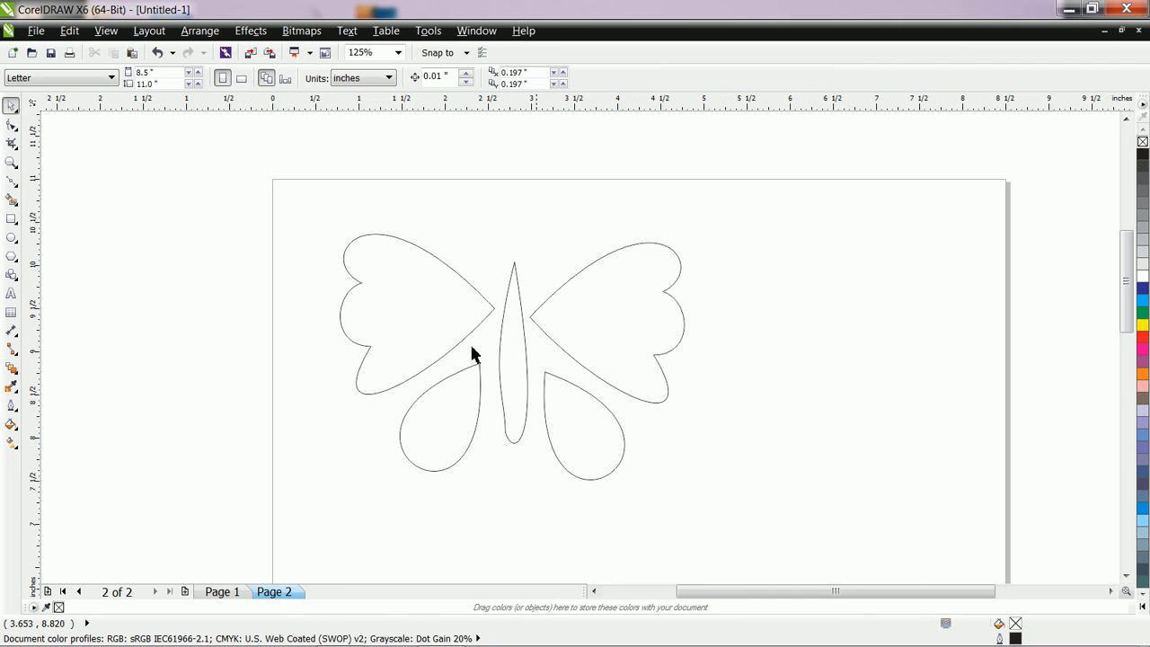
Start a conical fountain fill on the upper left wing with a custom color blend beginning in light blue.
left_click(406, 342)
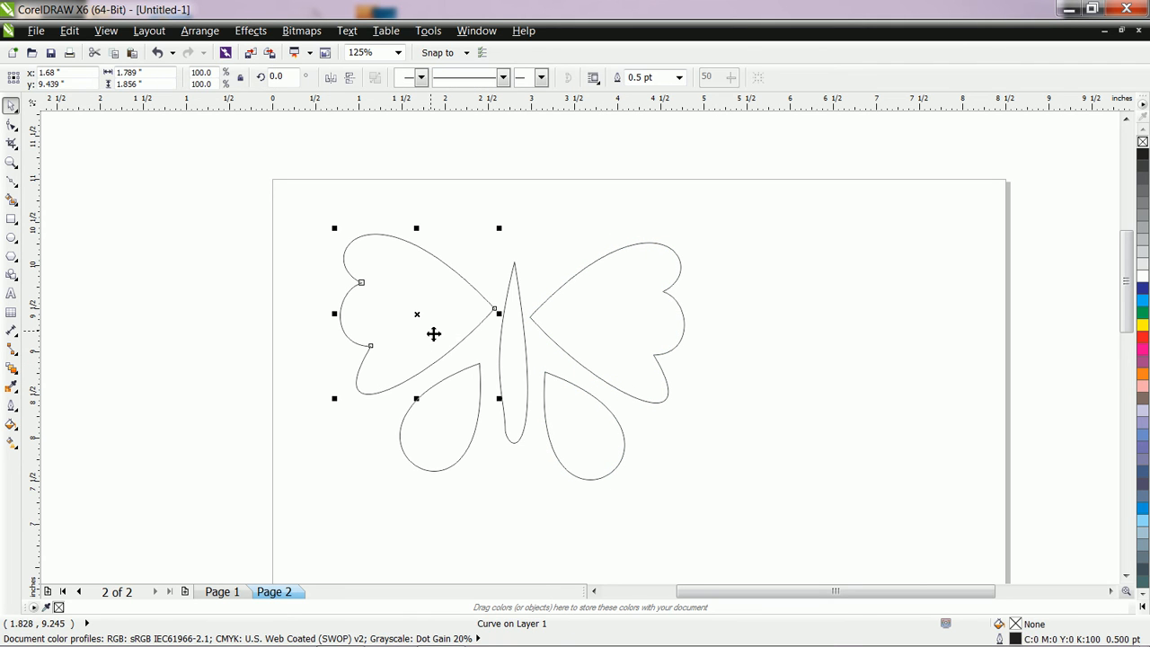
left_click(11, 424)
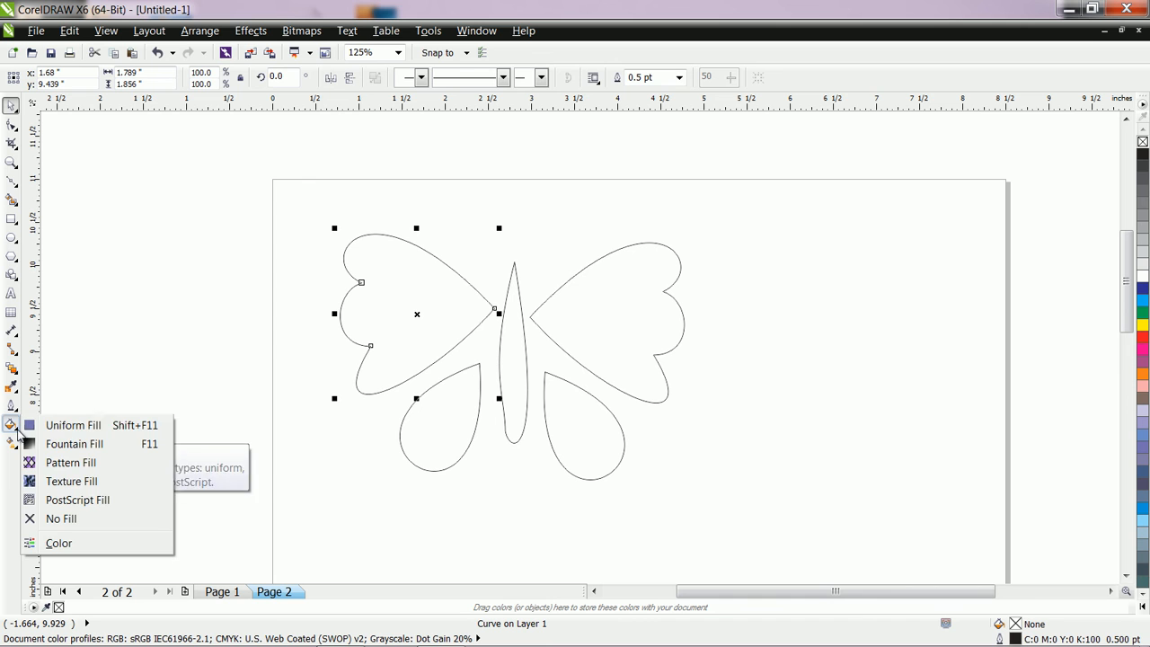
left_click(100, 446)
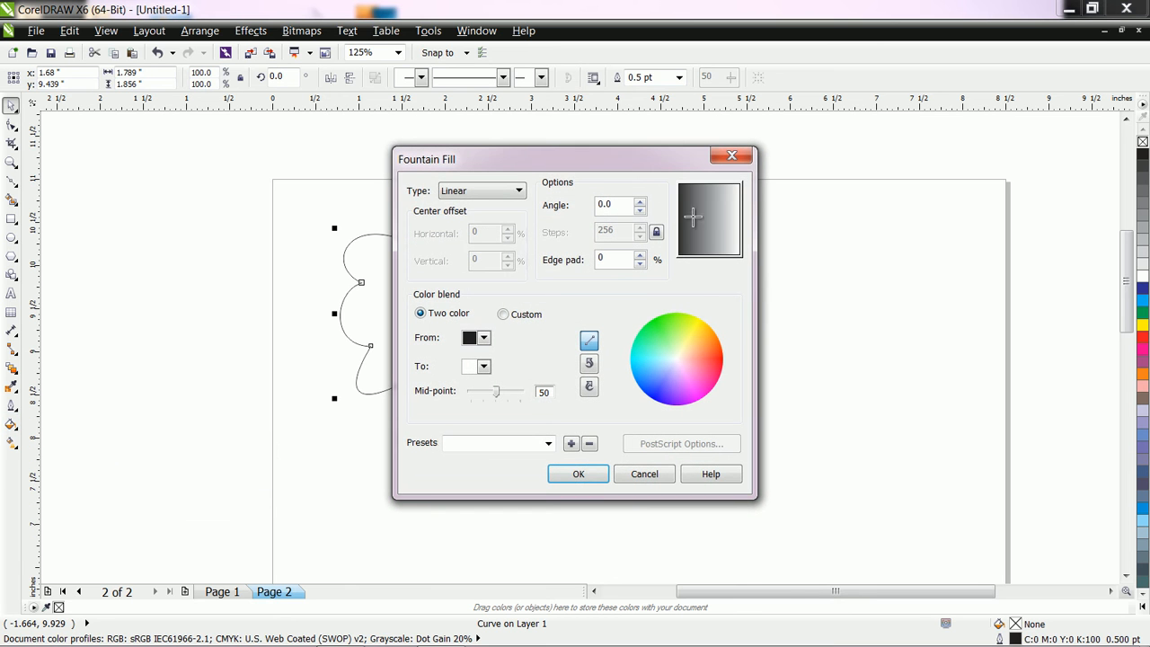
left_click(477, 195)
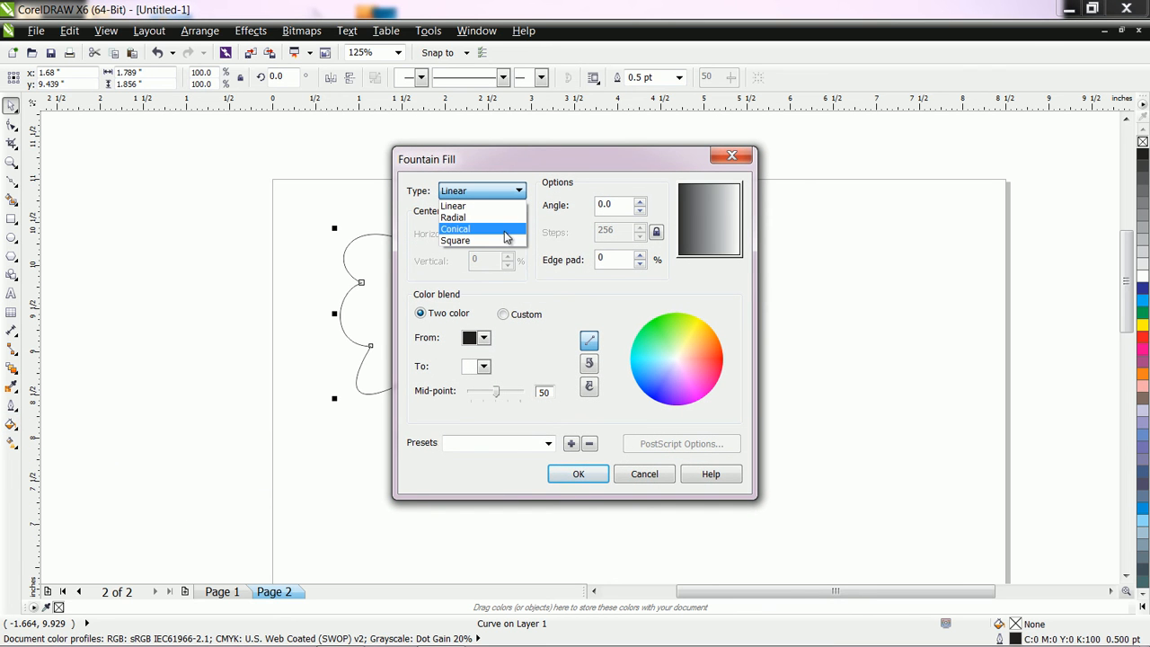
left_click(504, 229)
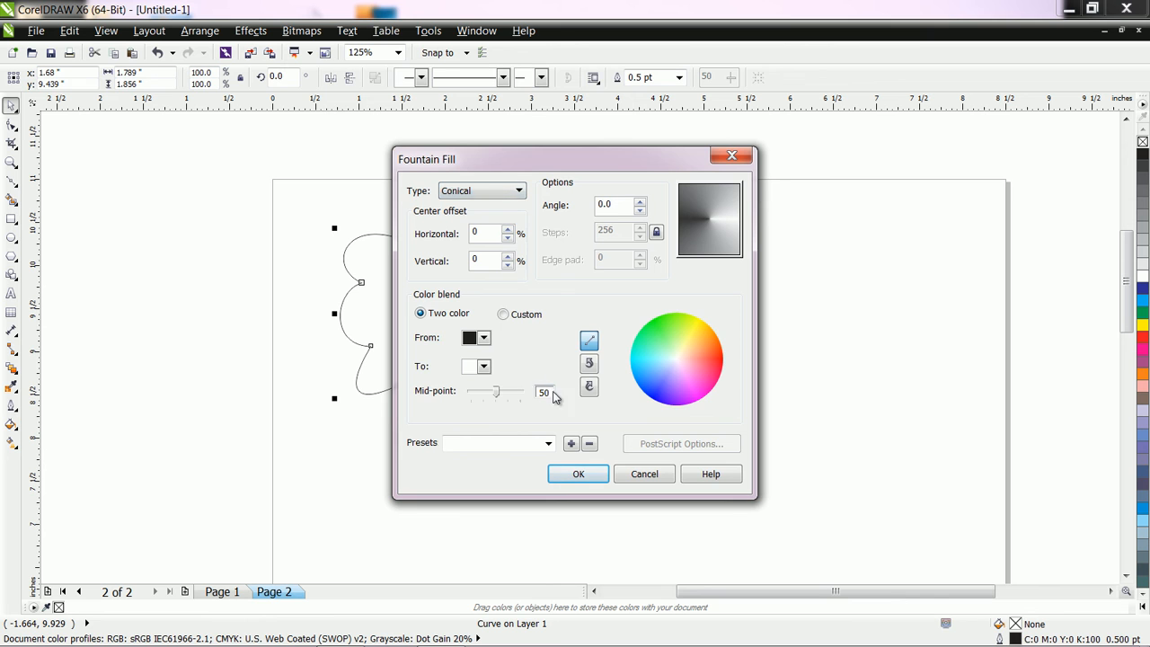
left_click(521, 312)
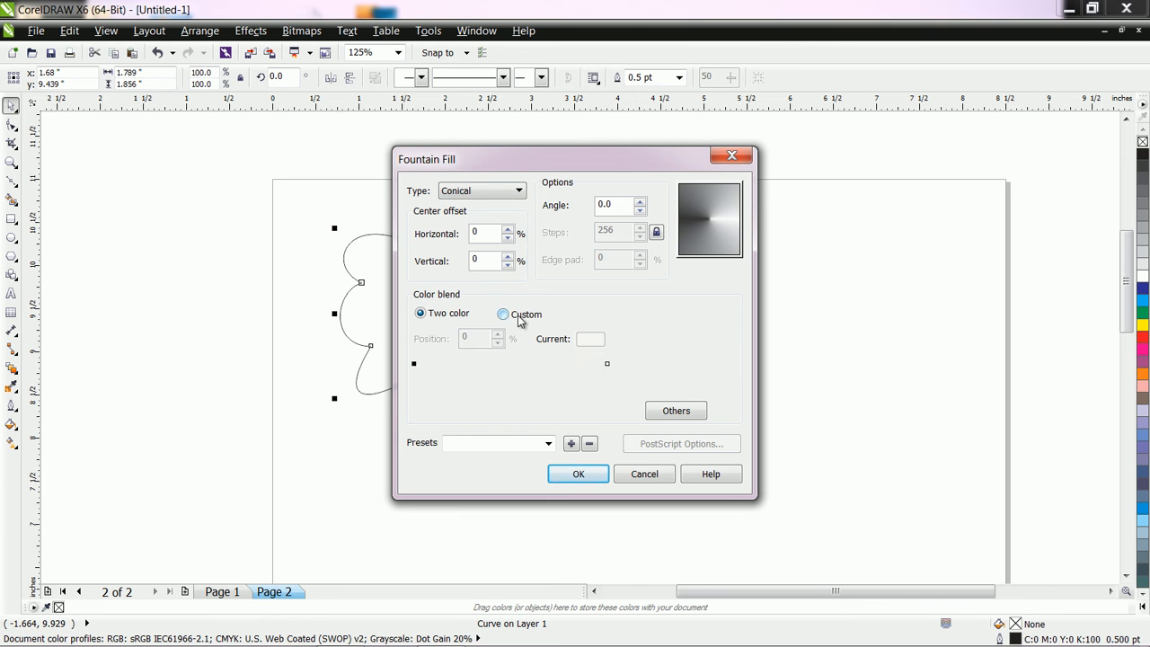
left_click(413, 364)
left_click(695, 347)
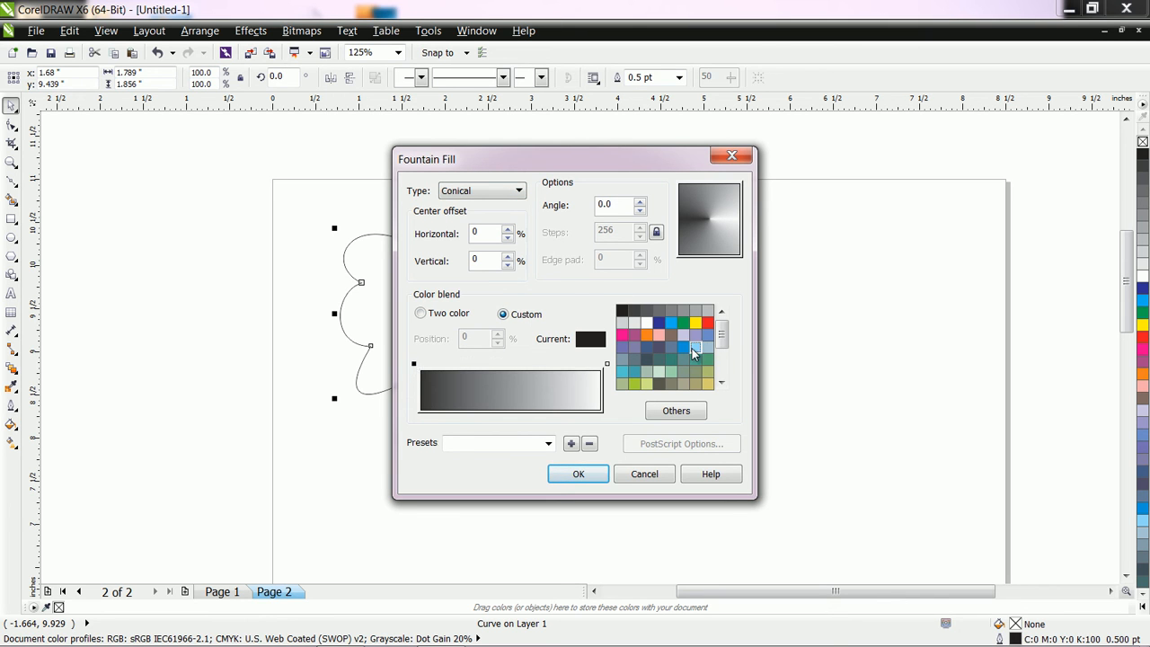
Add intermediate gradient colors of pink at 32%, yellow at 55% and light orange at 78%.
double_click(478, 364)
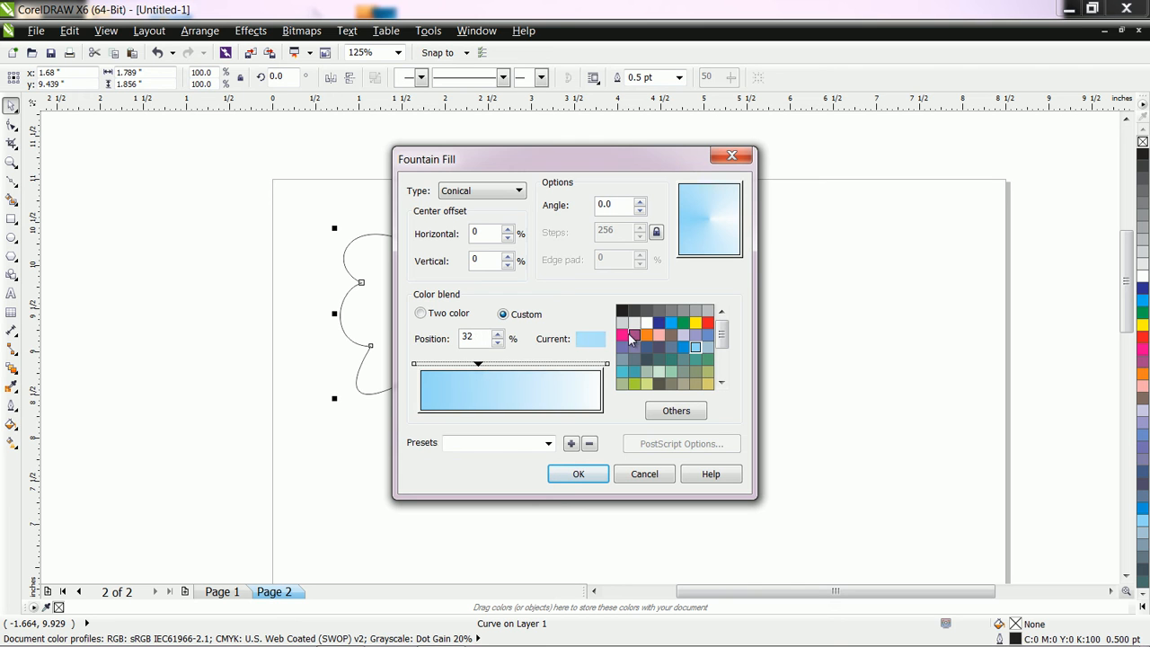
left_click(621, 335)
double_click(519, 364)
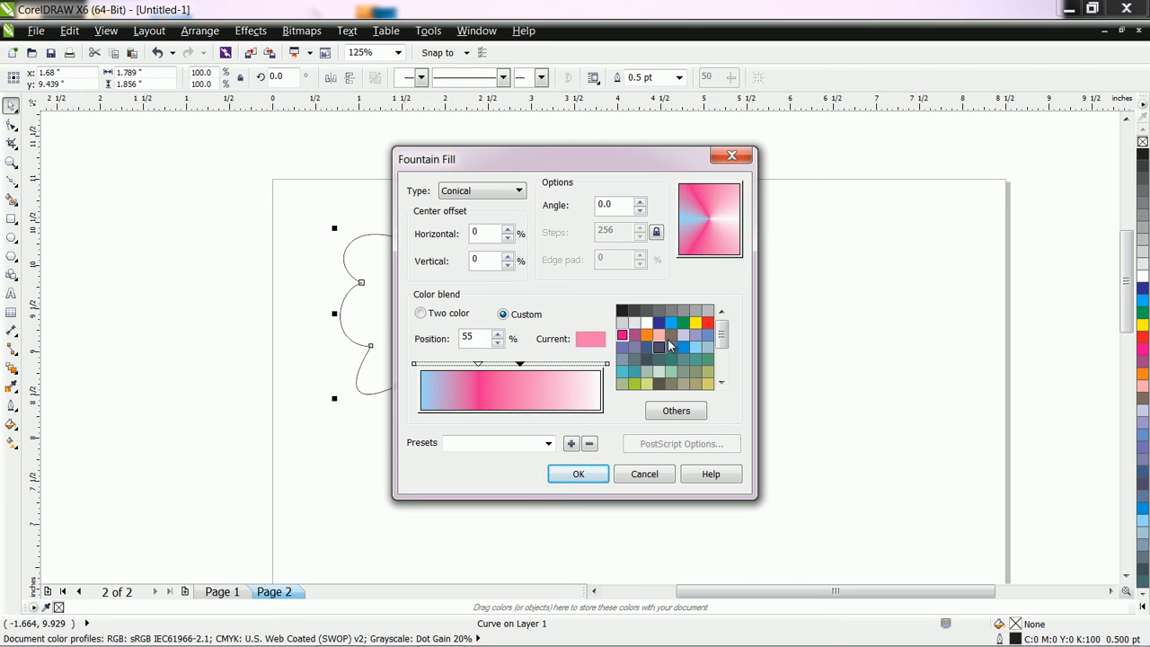
left_click(696, 323)
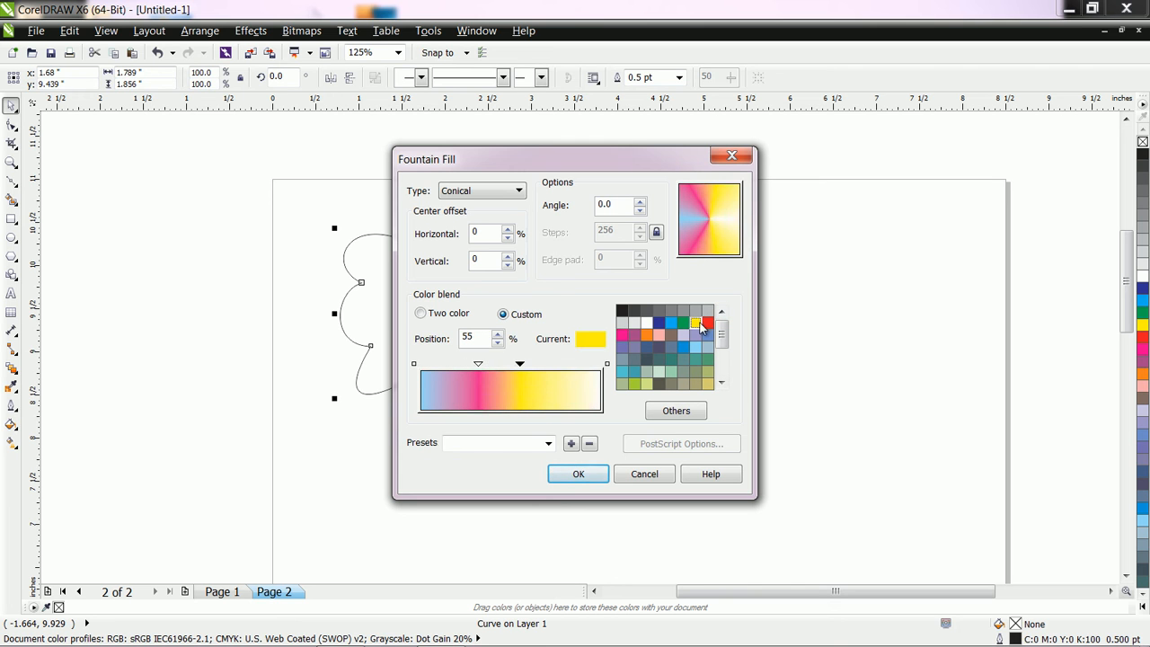
double_click(560, 364)
left_click(708, 384)
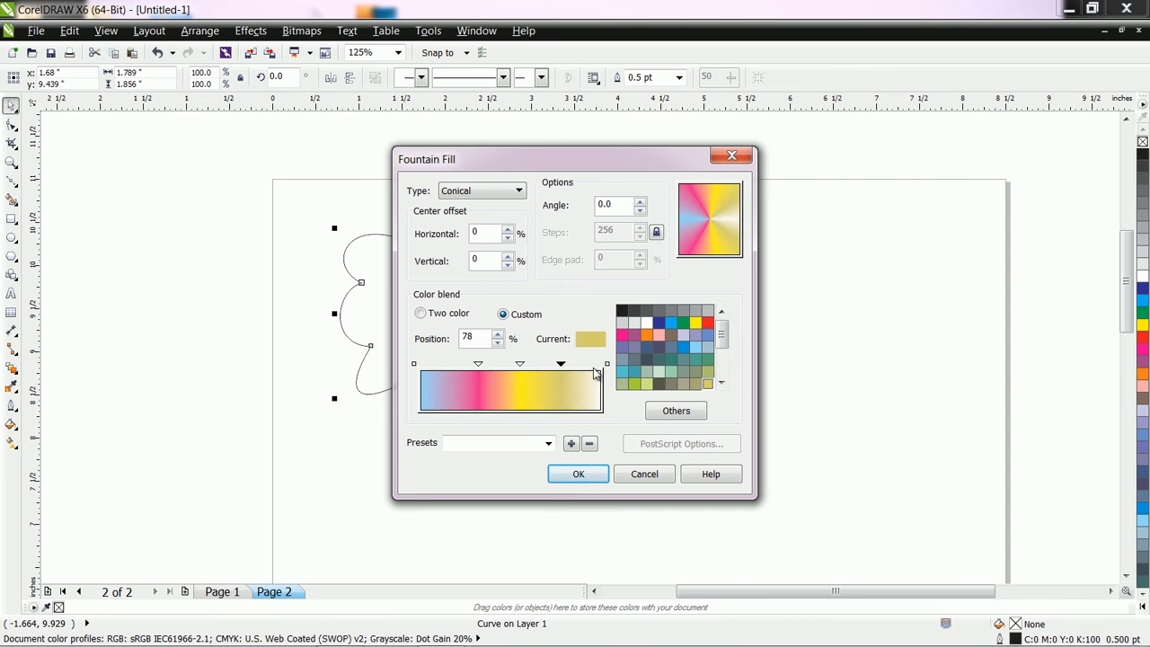
scroll(717, 355, "down", 2)
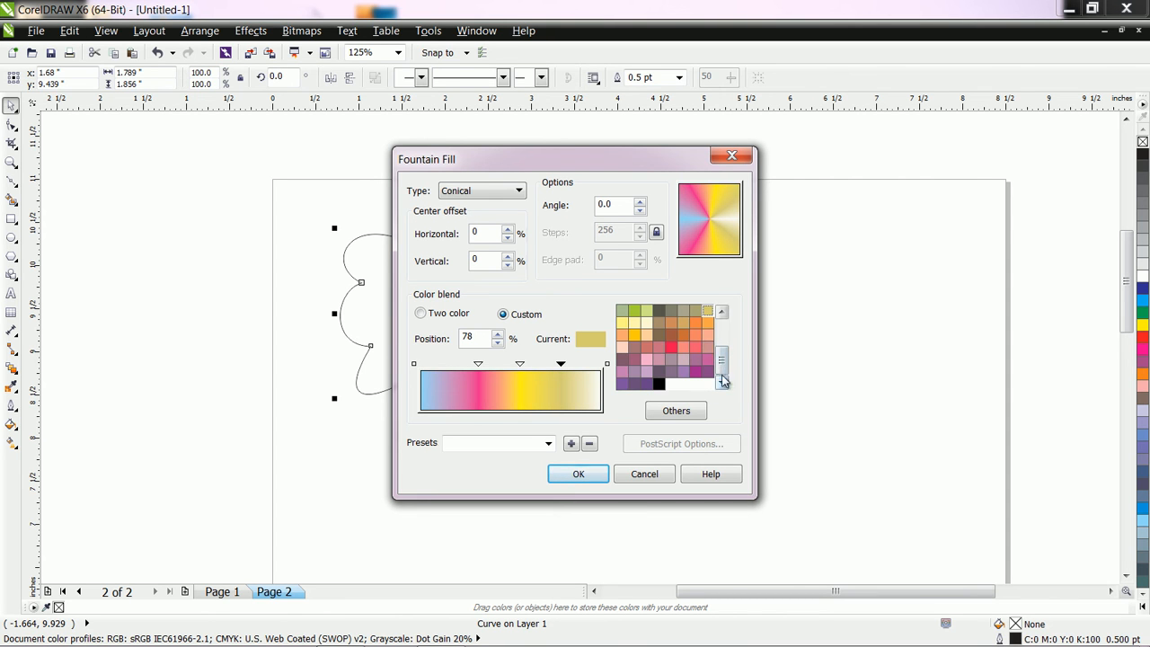
left_click(707, 328)
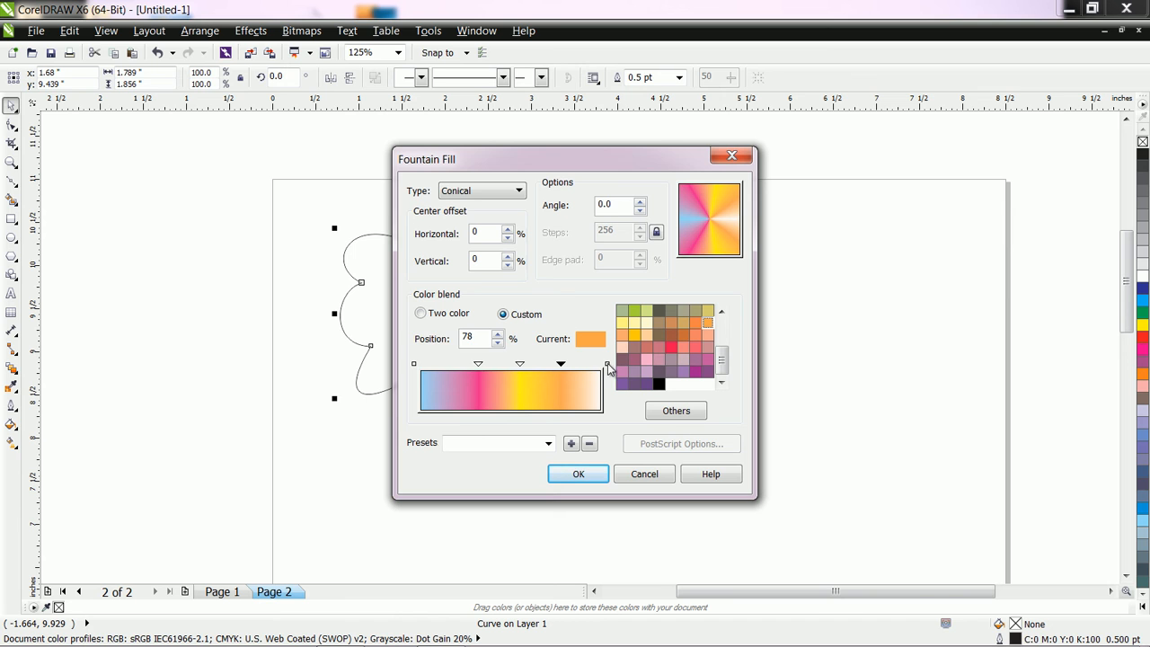
Make the gradient's end color lime green, shift the conical center slightly toward the body, and apply the fill.
left_click(607, 363)
left_click(634, 311)
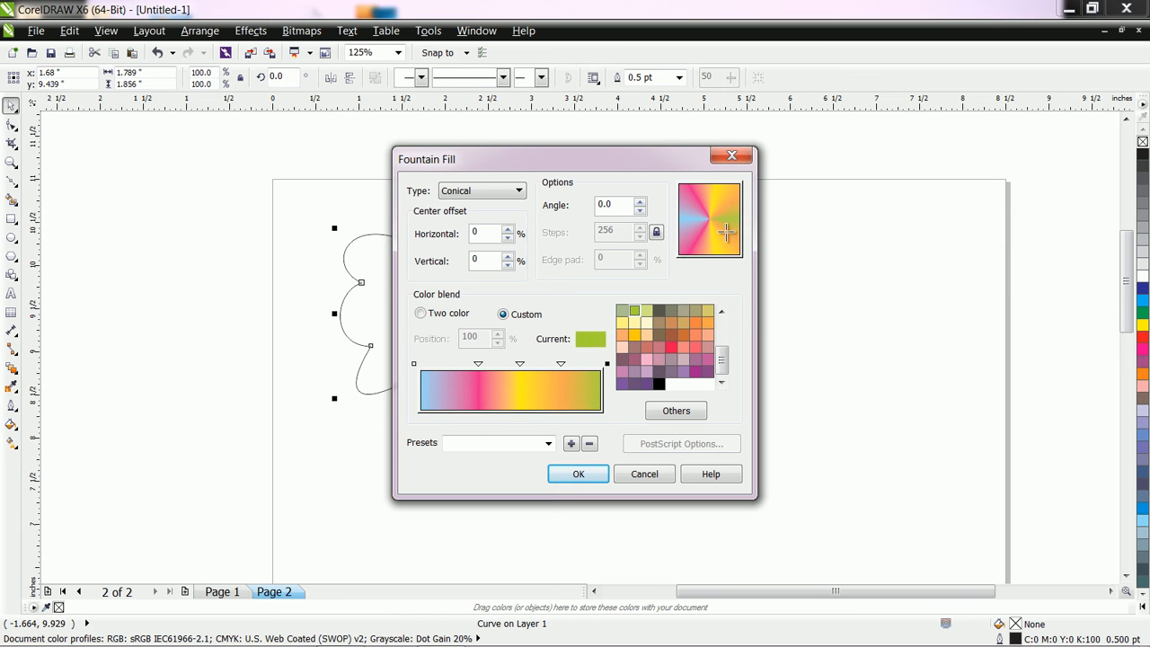
left_click_drag(715, 222, 721, 225)
left_click(578, 473)
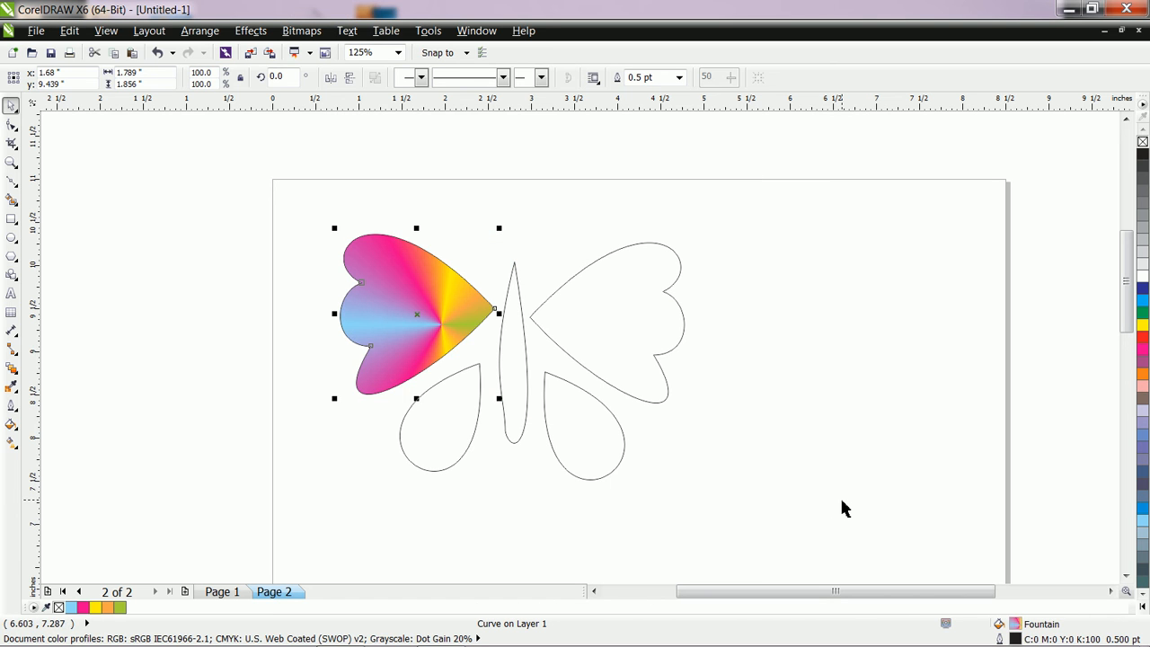
Start a 2-color pattern fill on the lower left wing using the flower pattern.
left_click(453, 419)
left_click(12, 427)
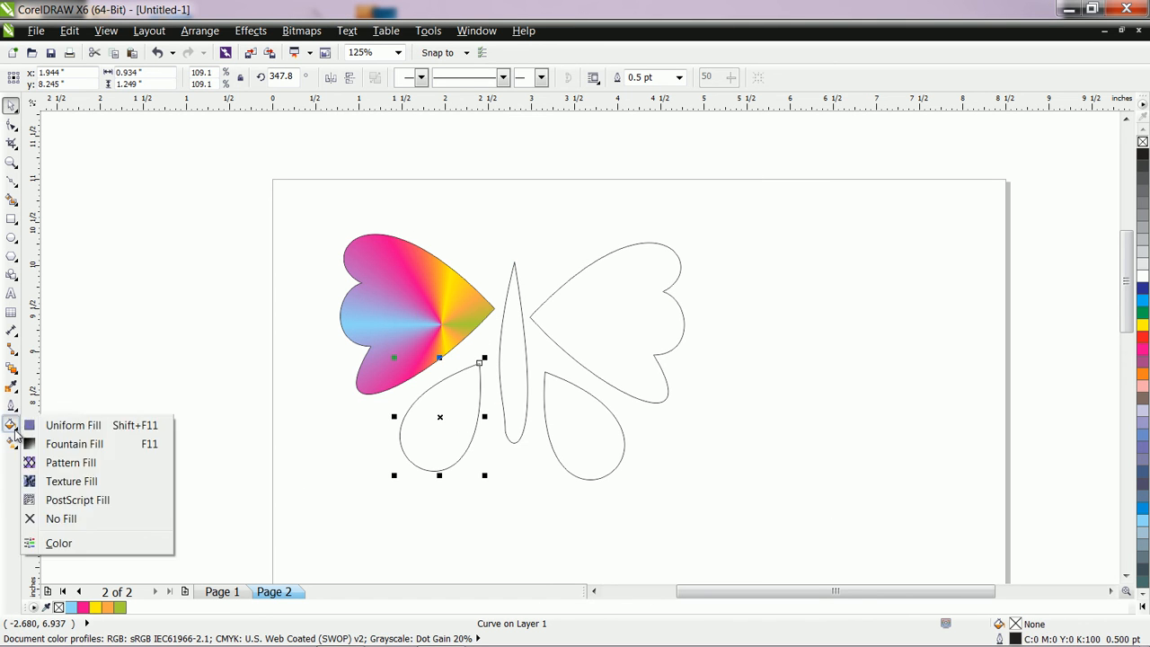
left_click(84, 461)
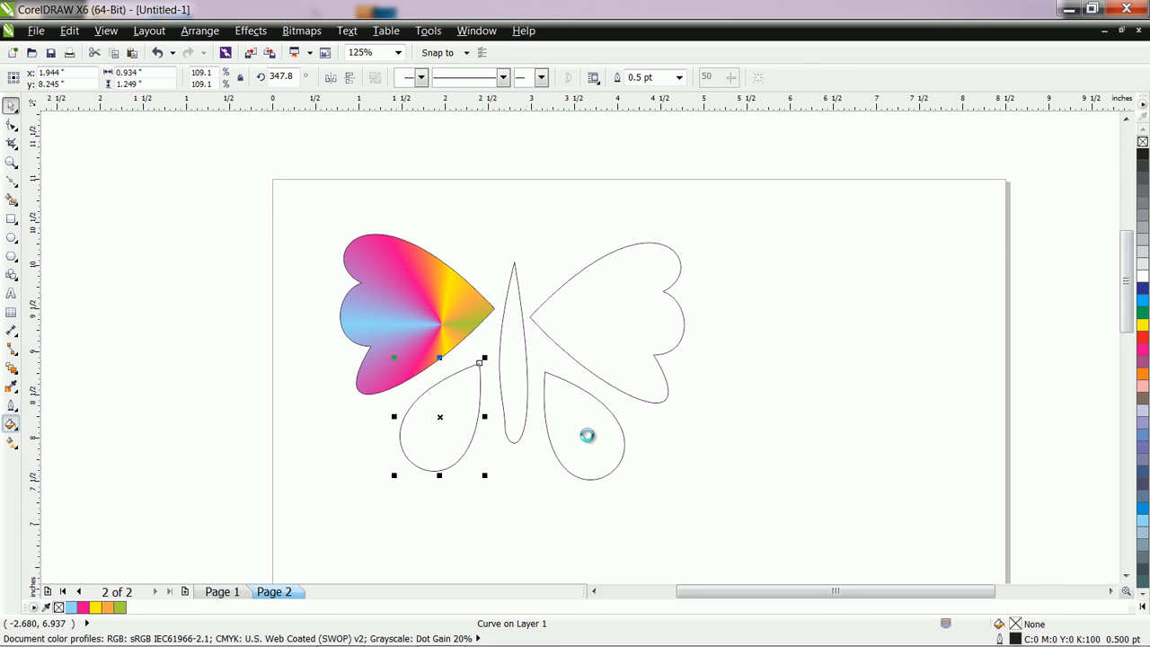
left_click(591, 218)
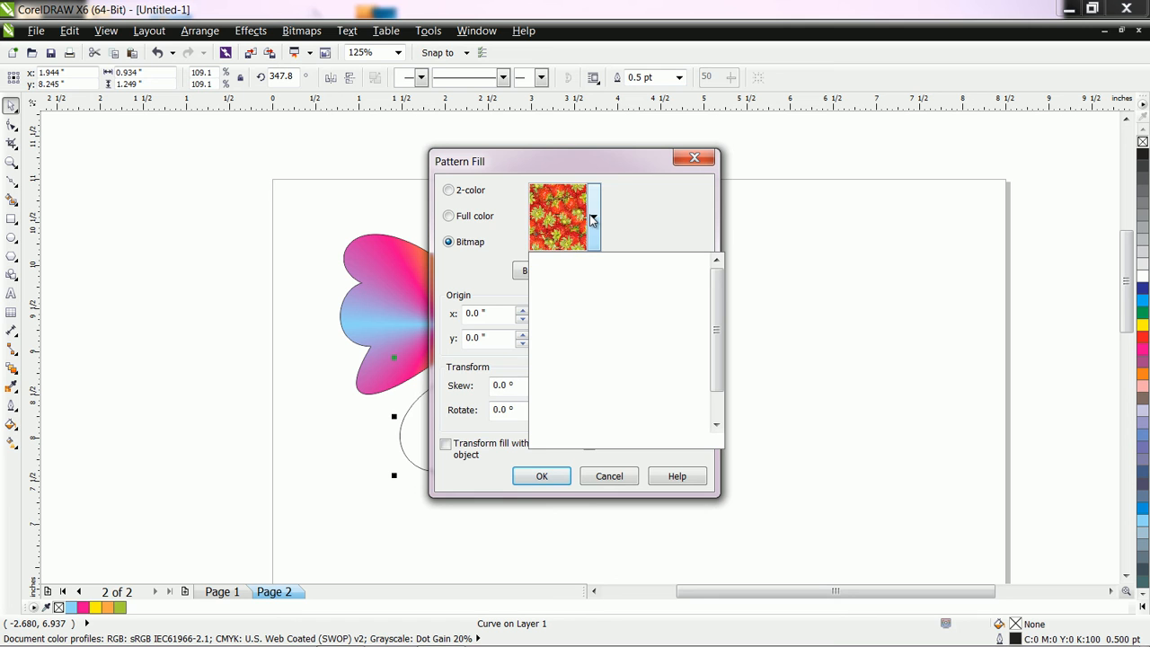
left_click(450, 191)
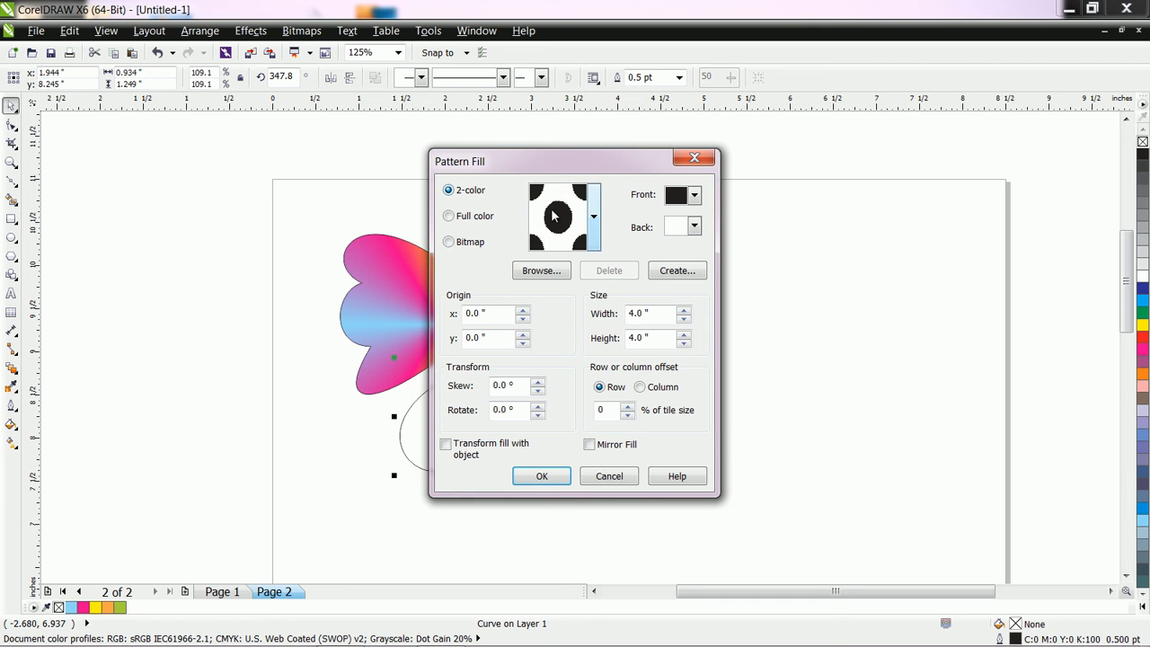
left_click(593, 218)
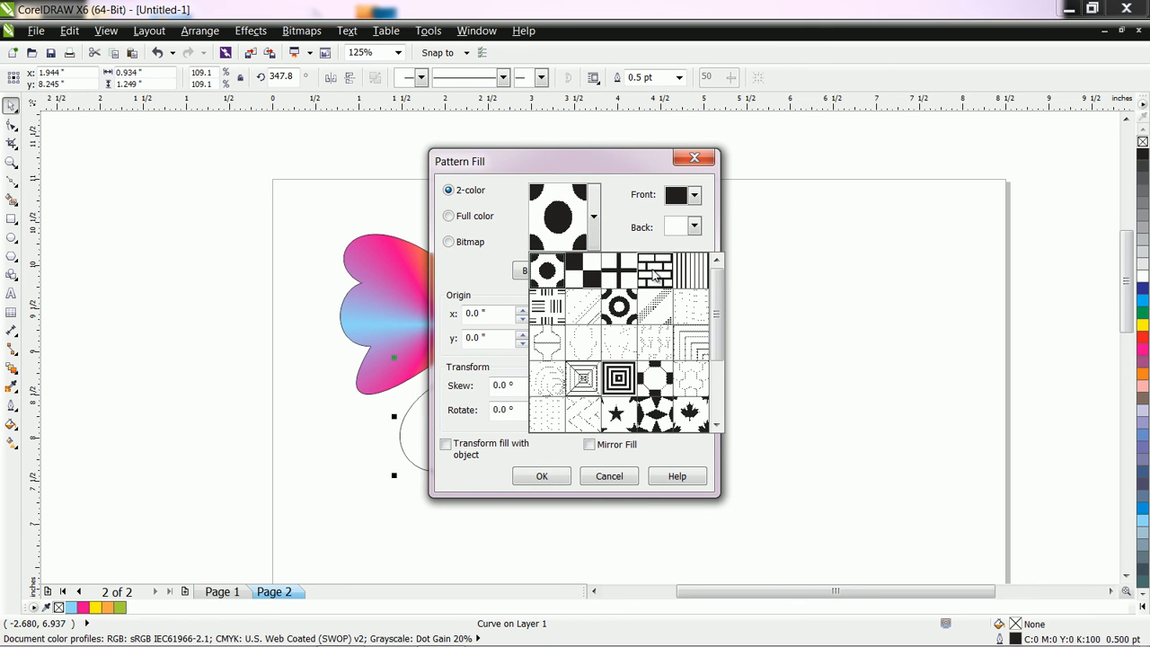
left_click_drag(720, 310, 724, 397)
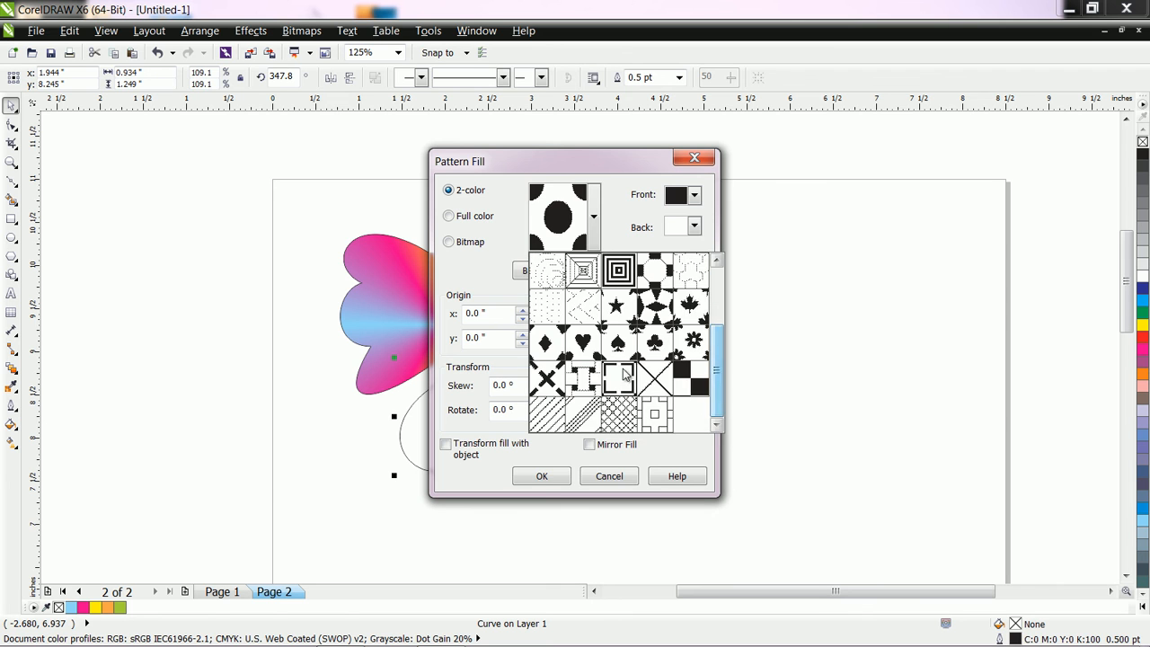
left_click(696, 347)
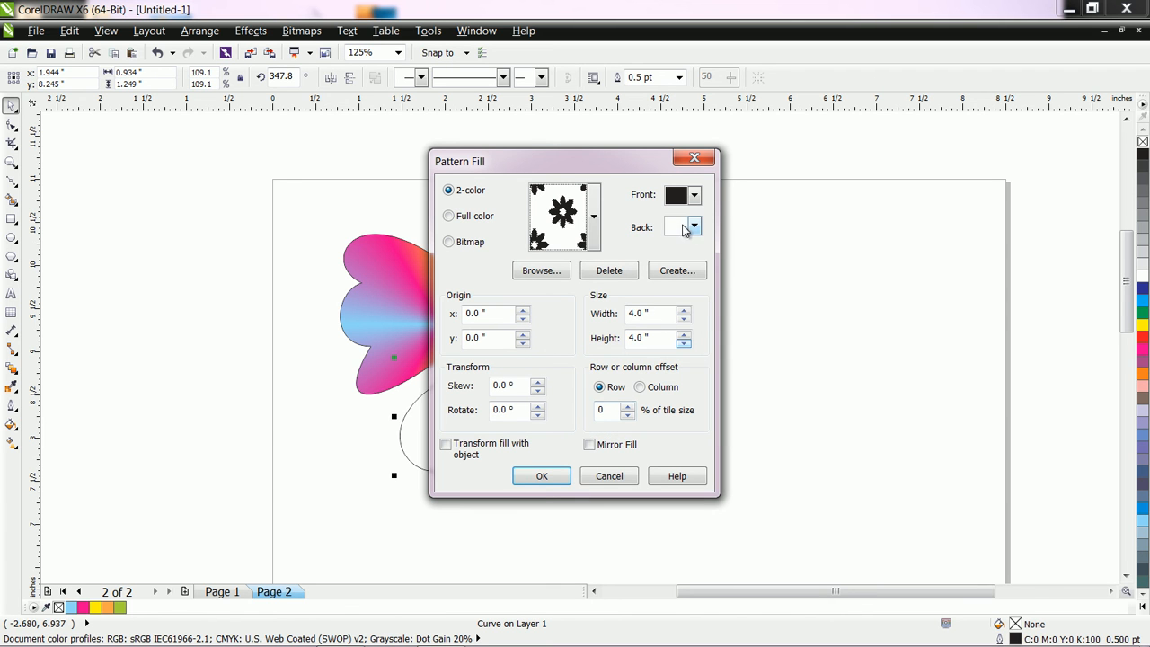
Set the flower pattern's front color to red and its back color to yellow.
left_click(693, 197)
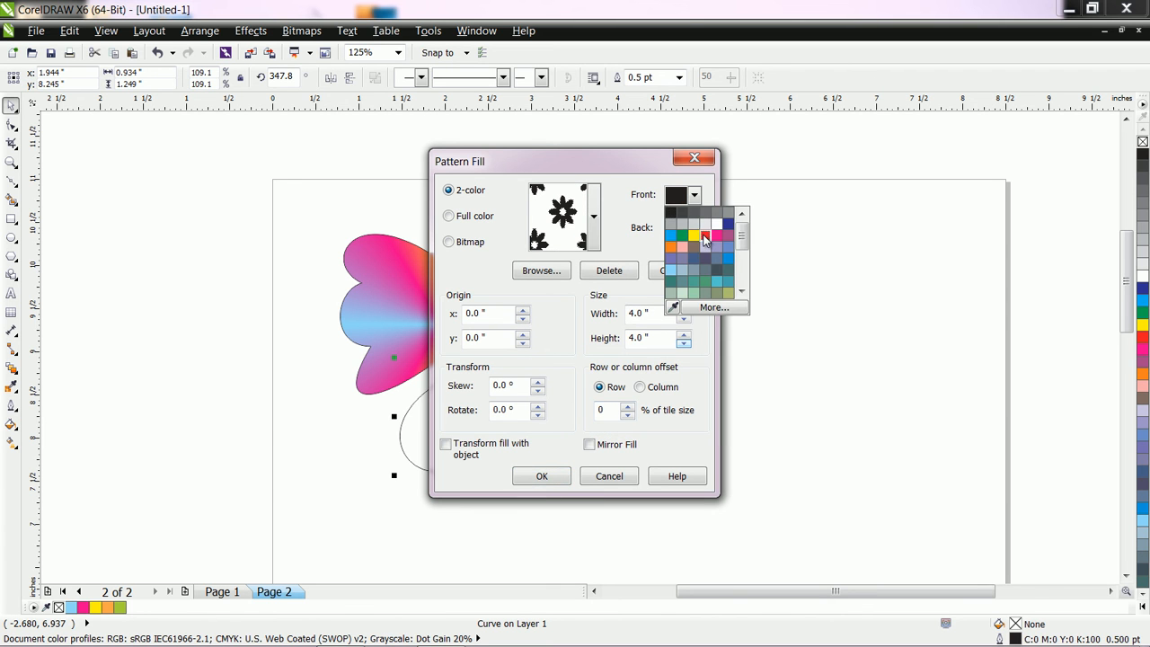
left_click(699, 238)
left_click(693, 227)
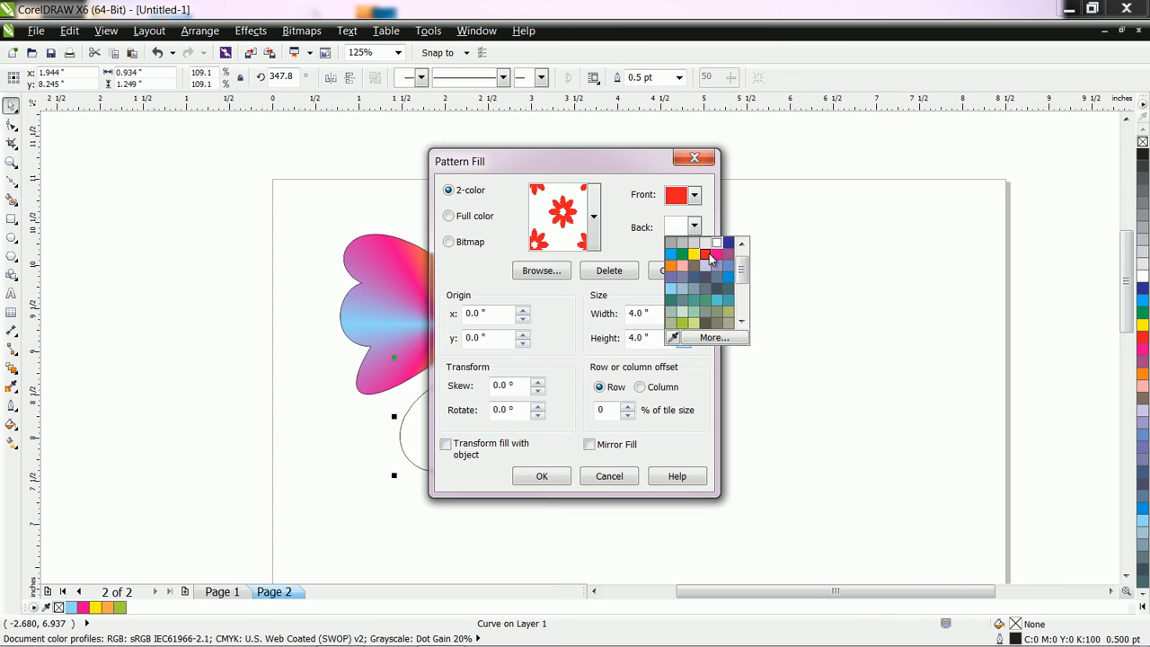
left_click(697, 255)
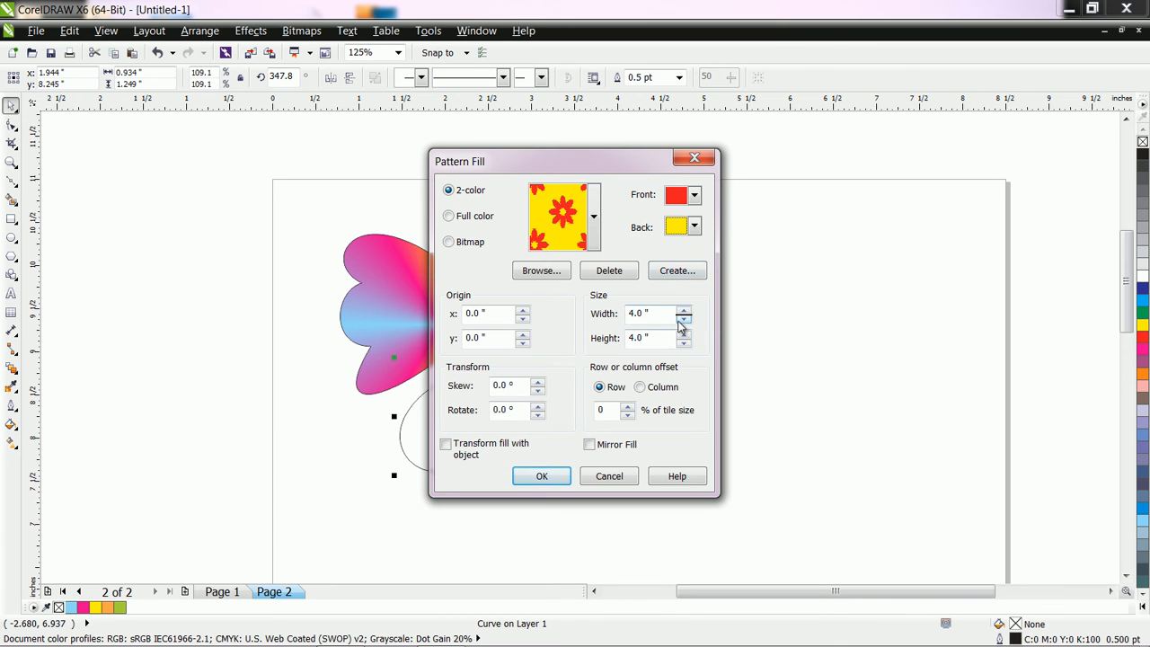
Set the pattern size to 2 in wide by 2 in high and apply the fill to the lower left wing.
left_click_drag(660, 316, 600, 319)
type("2")
left_click_drag(663, 339, 599, 345)
type("2")
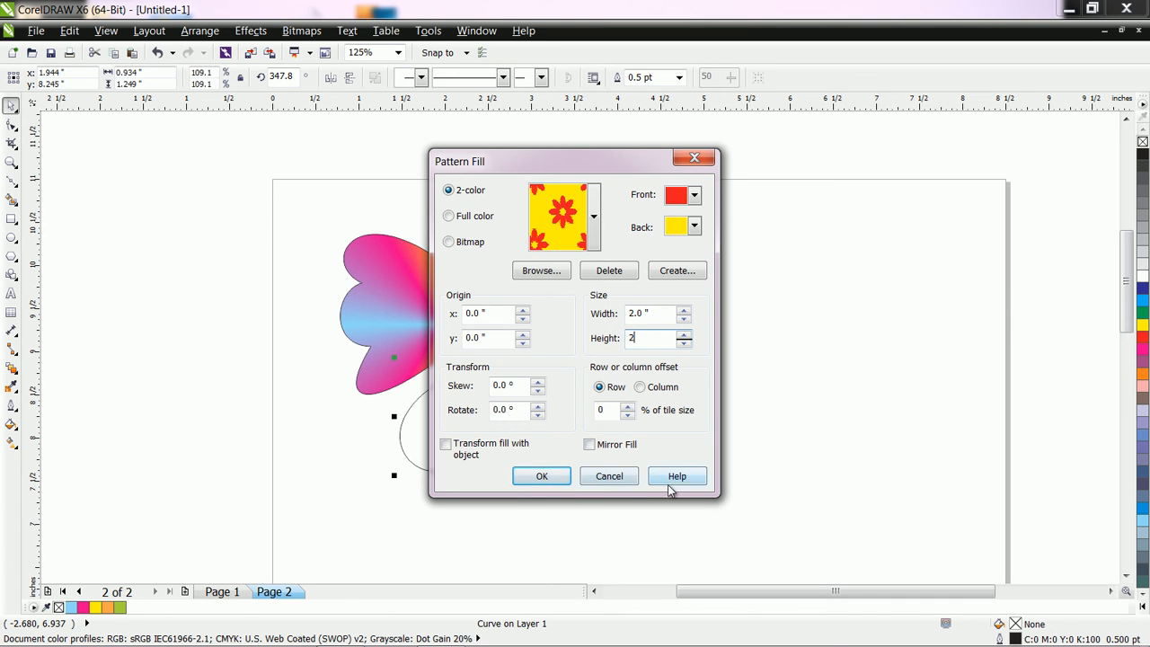
left_click(543, 477)
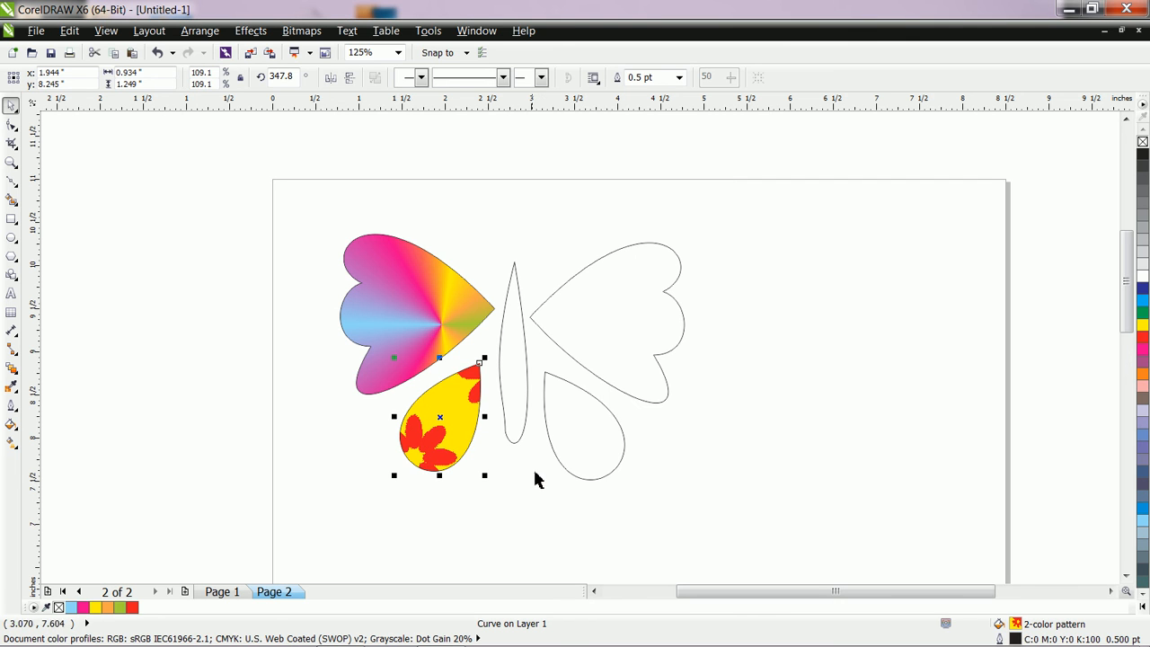
Interactively reduce the lower left wing's pattern tiles to 0.5 in wide by 0.5 in high.
left_click(11, 443)
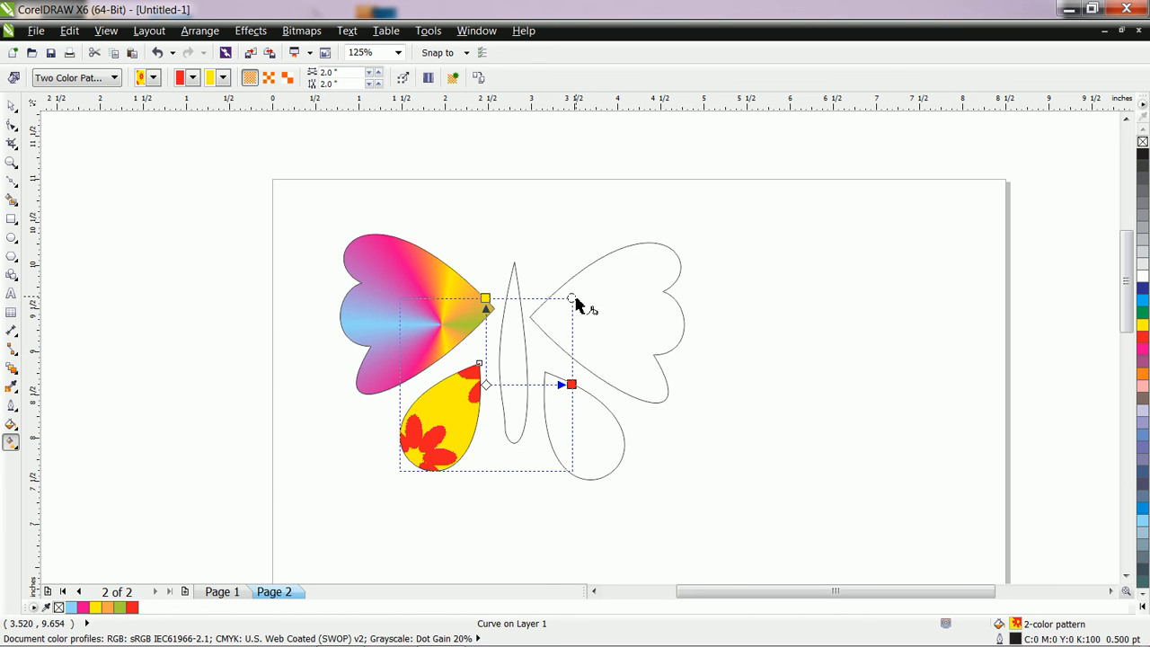
left_click(369, 74)
left_click(369, 78)
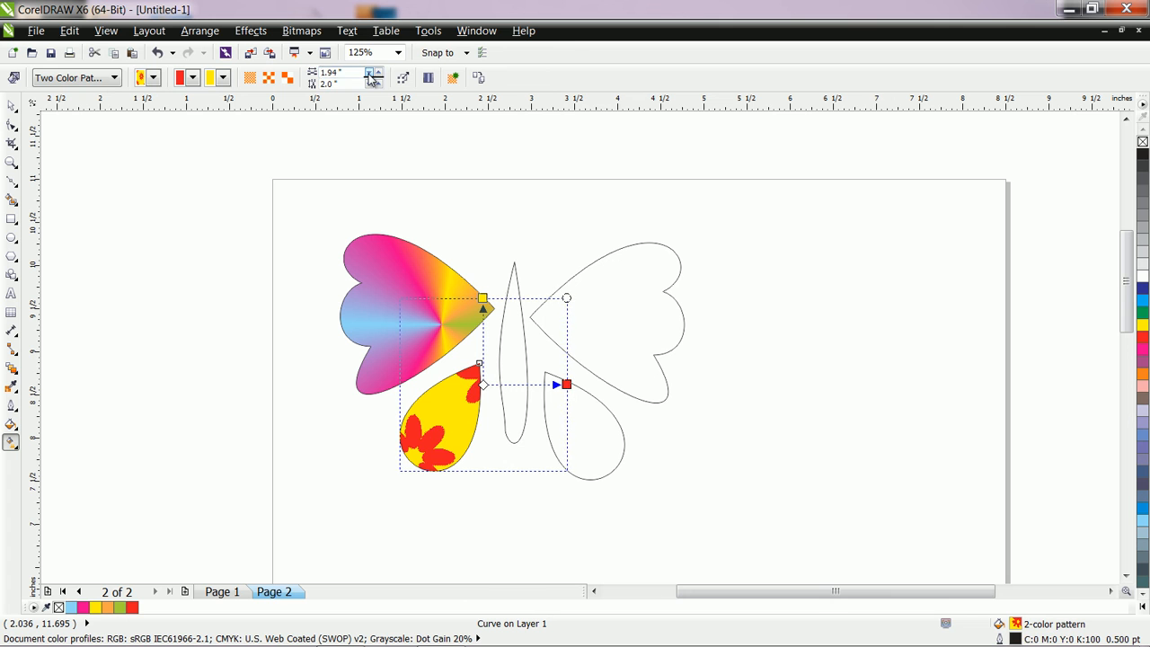
left_click_drag(340, 75, 312, 77)
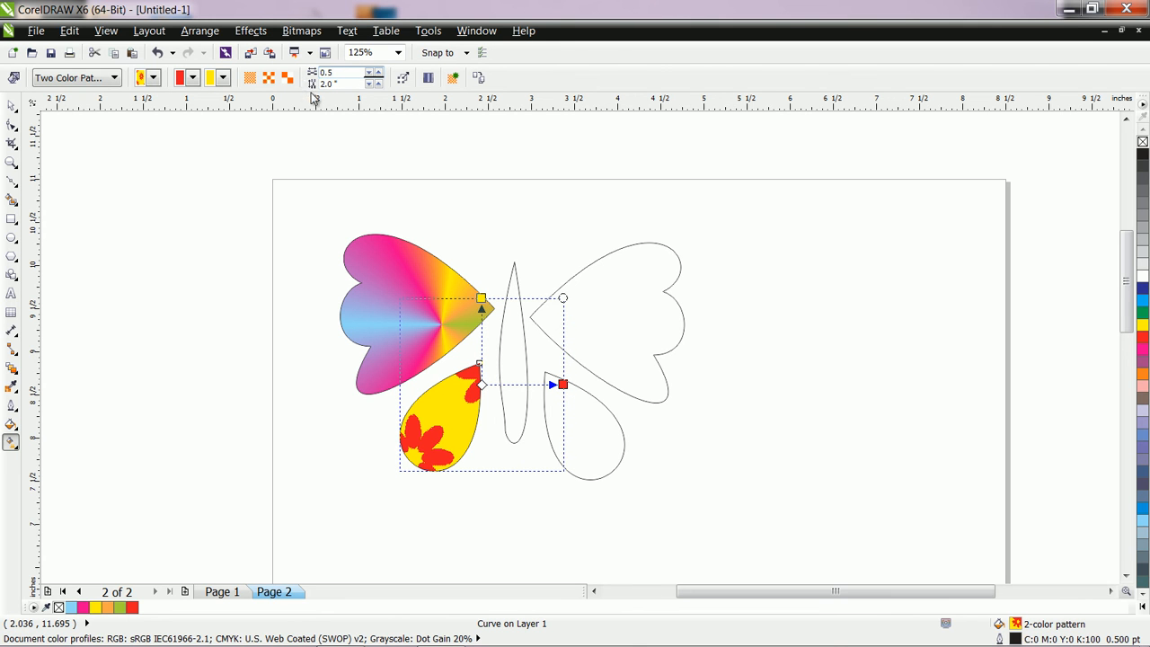
left_click_drag(348, 83, 284, 81)
type("0")
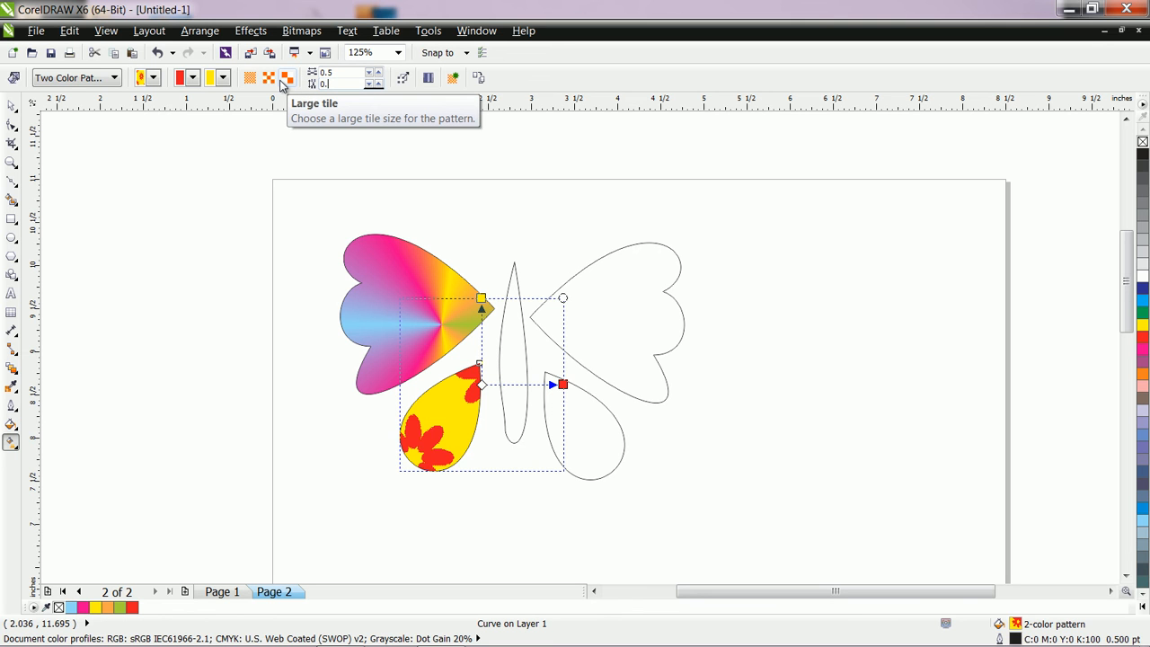
type(".5")
key("Return")
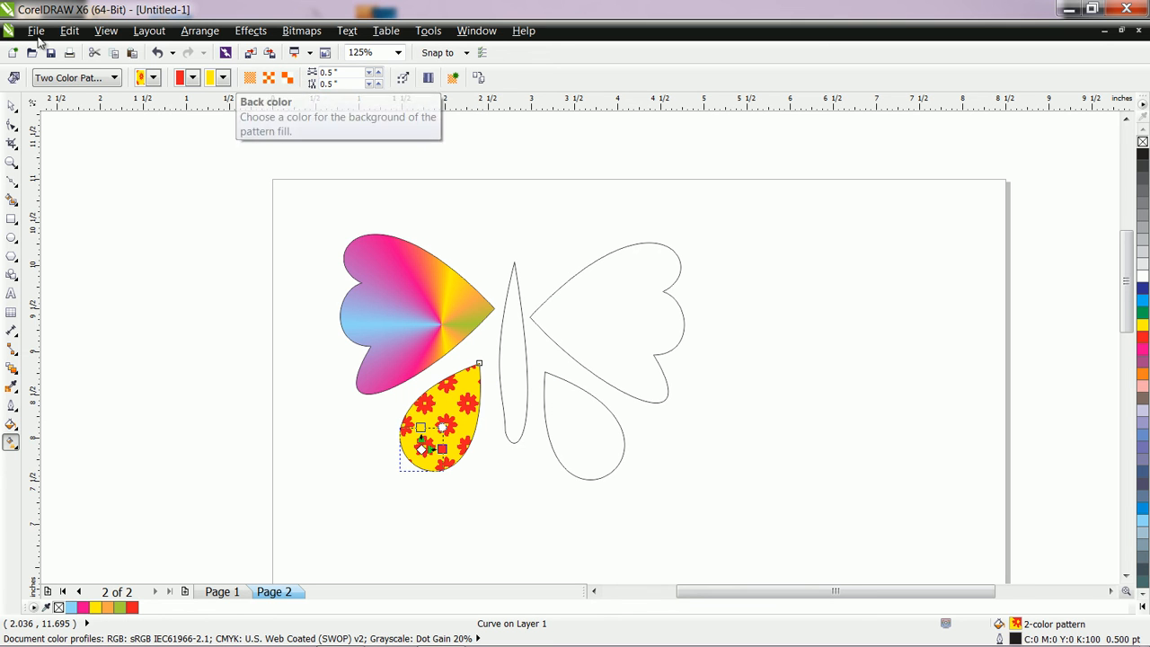
Copy only the fill of the lower left wing's flower pattern onto the lower right wing.
left_click(10, 105)
left_click(339, 482)
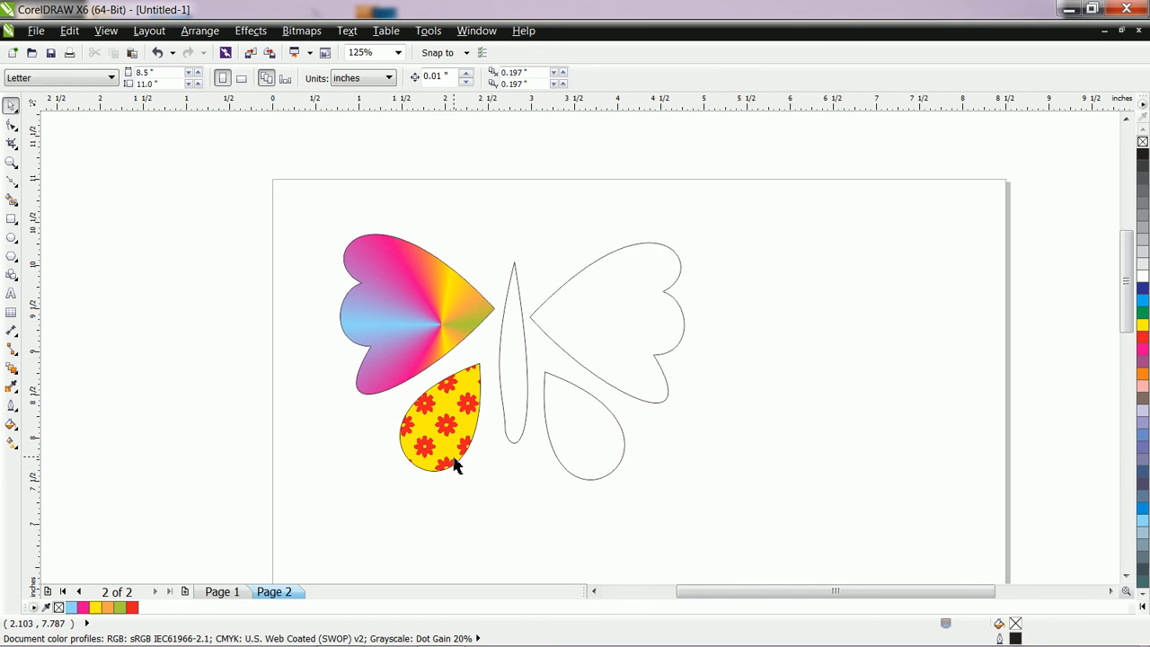
left_click(458, 437)
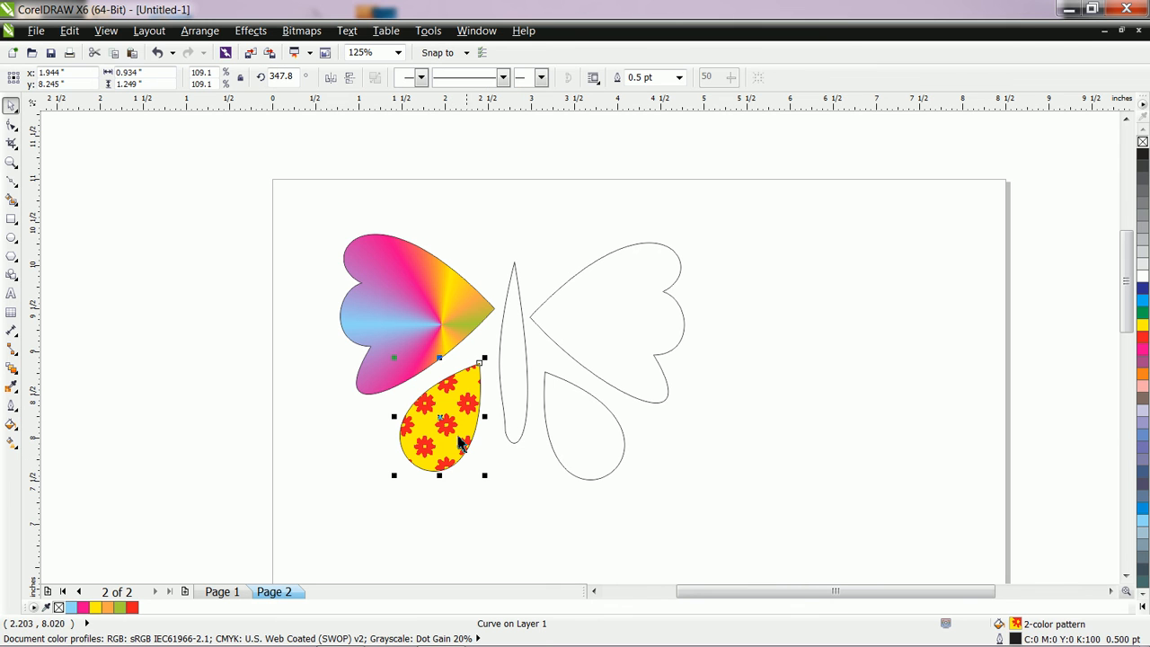
left_click(599, 438)
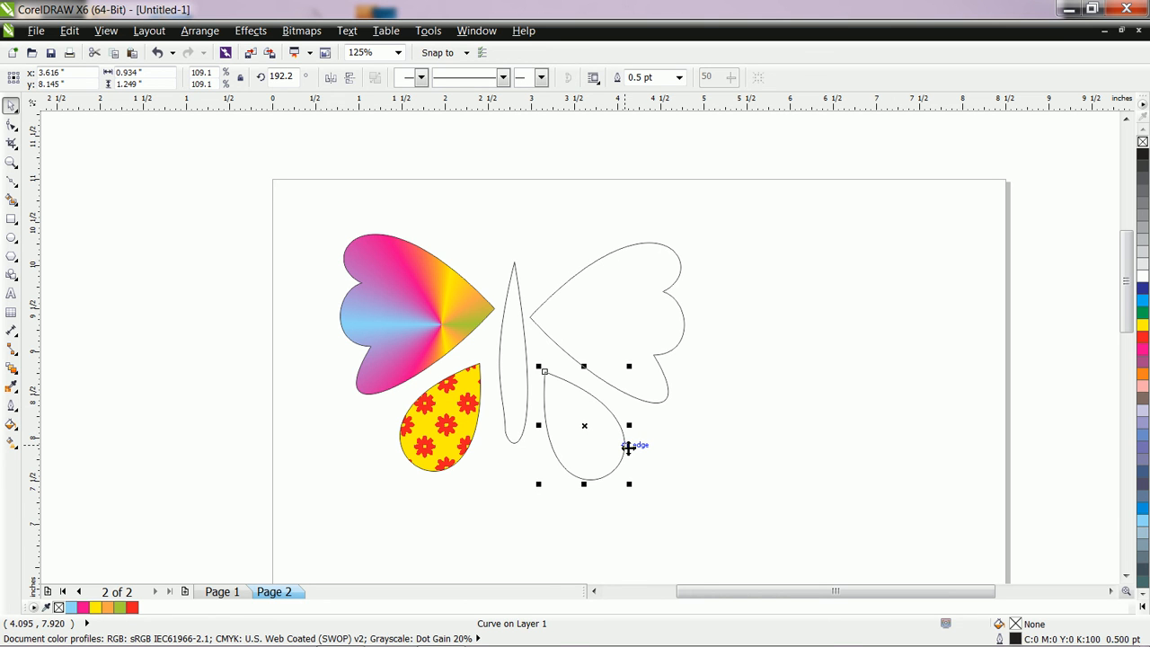
left_click(70, 32)
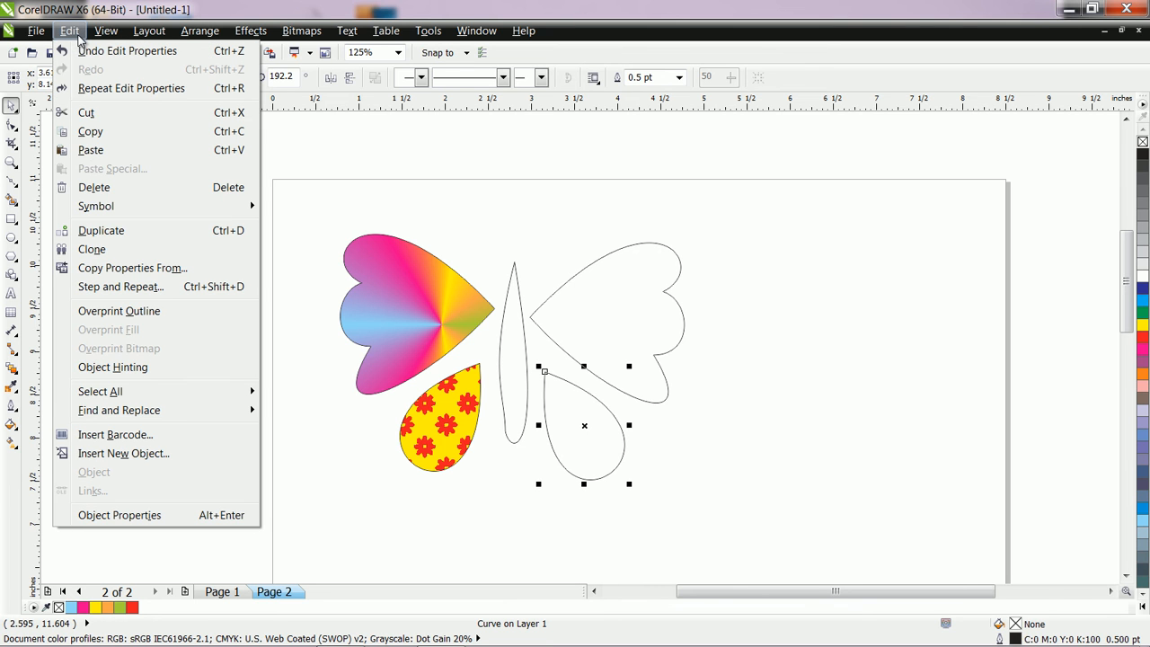
left_click(141, 269)
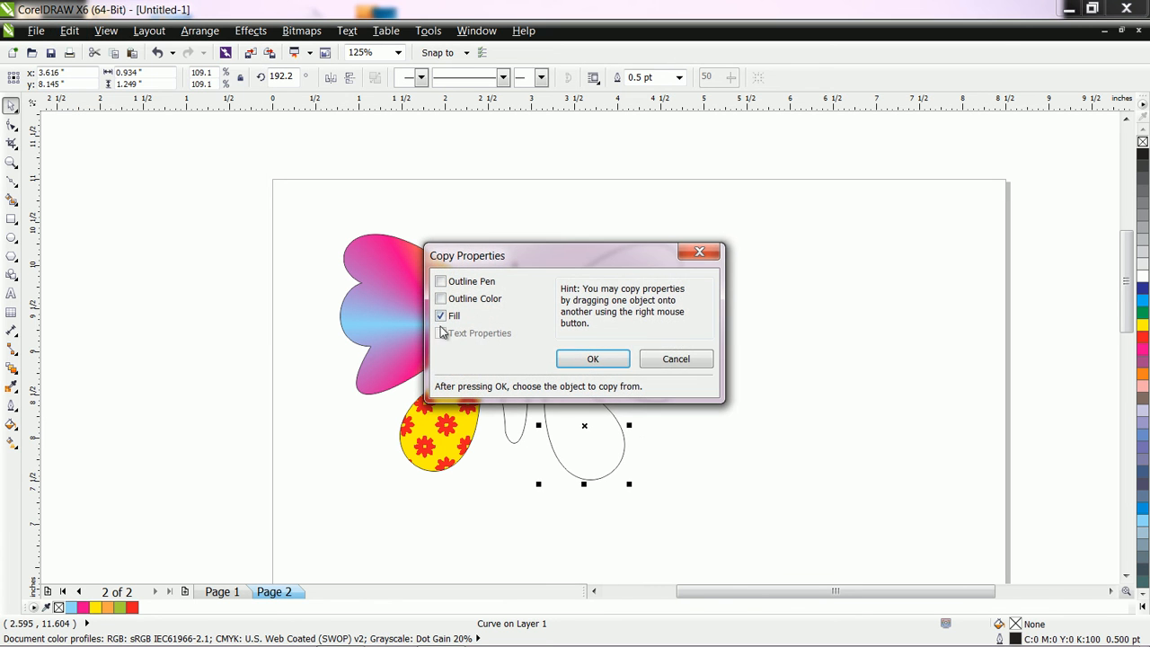
left_click(608, 366)
left_click(447, 431)
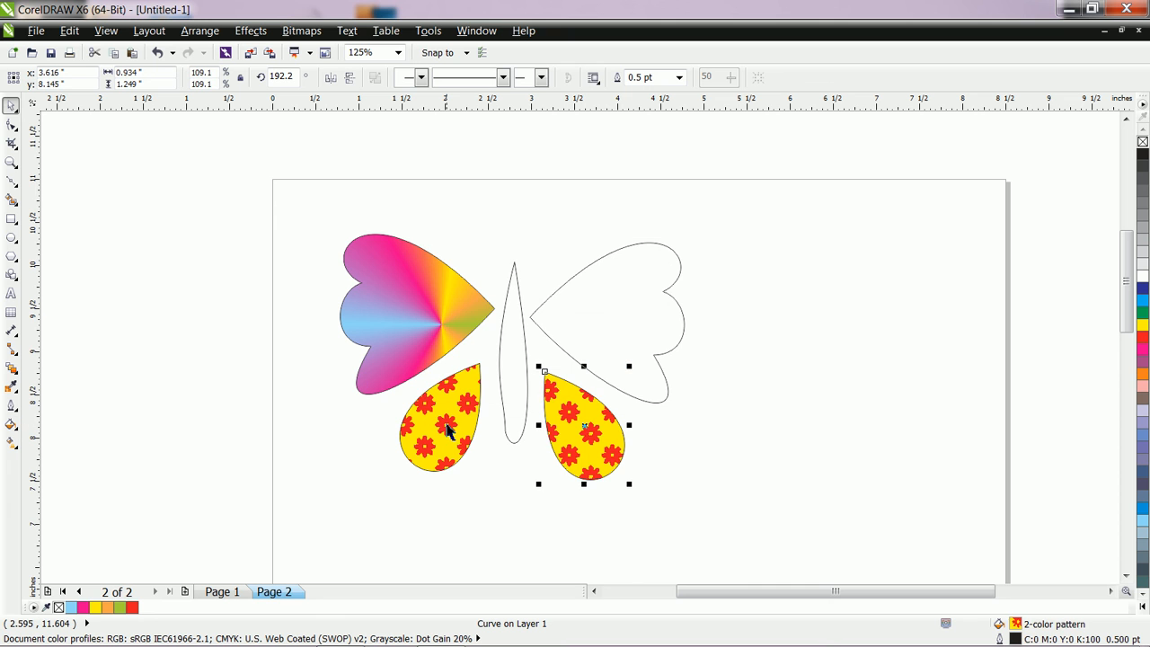
Copy the upper left wing's rainbow gradient fill onto the upper right wing.
left_click(611, 308)
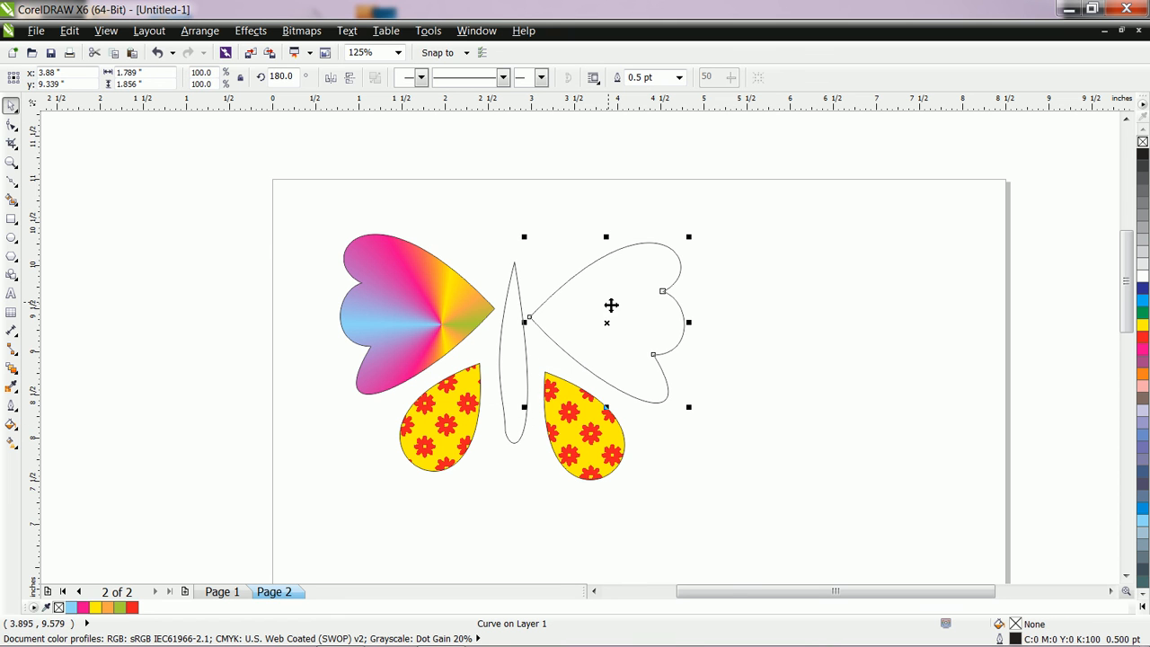
left_click(65, 31)
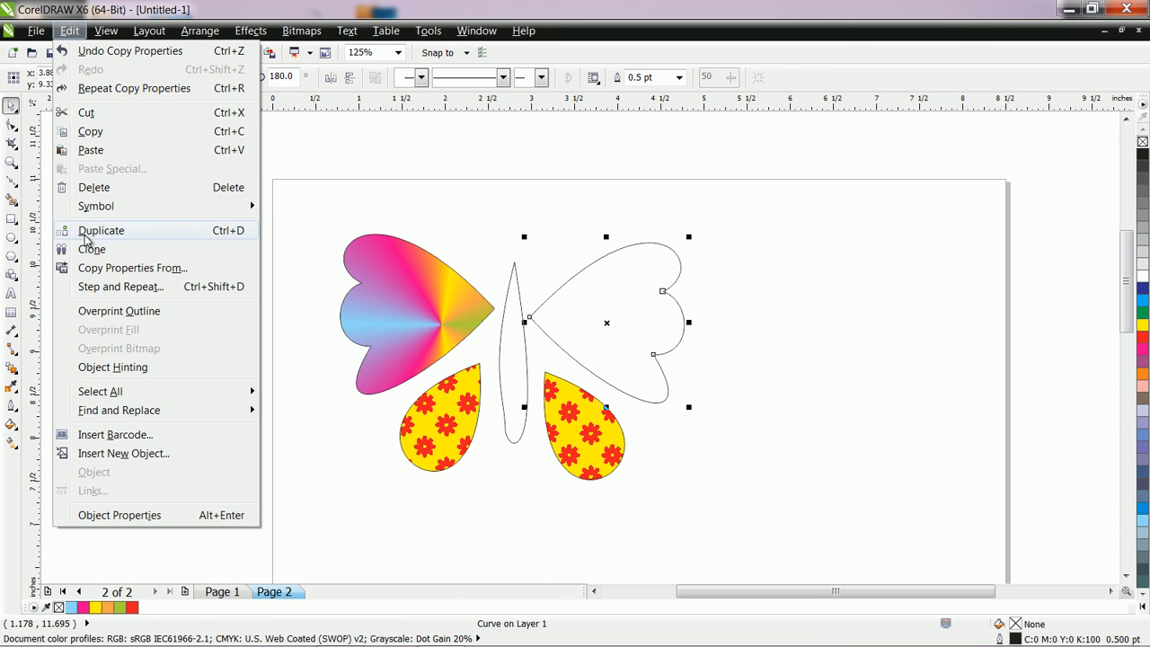
left_click(102, 269)
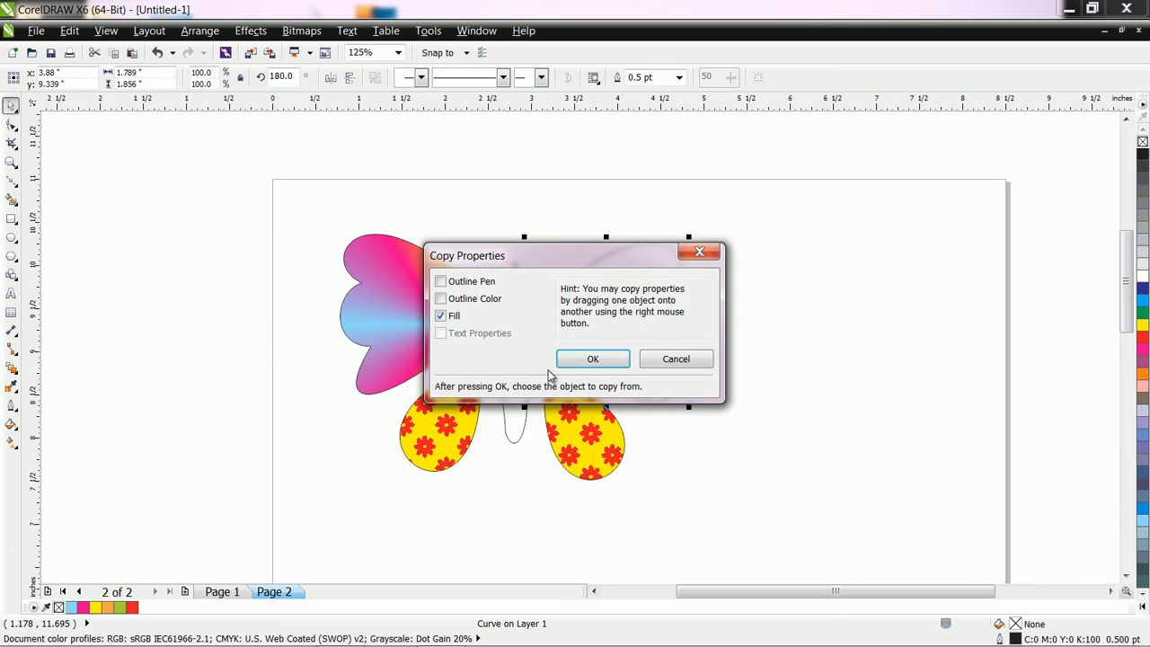
left_click(584, 359)
left_click(371, 315)
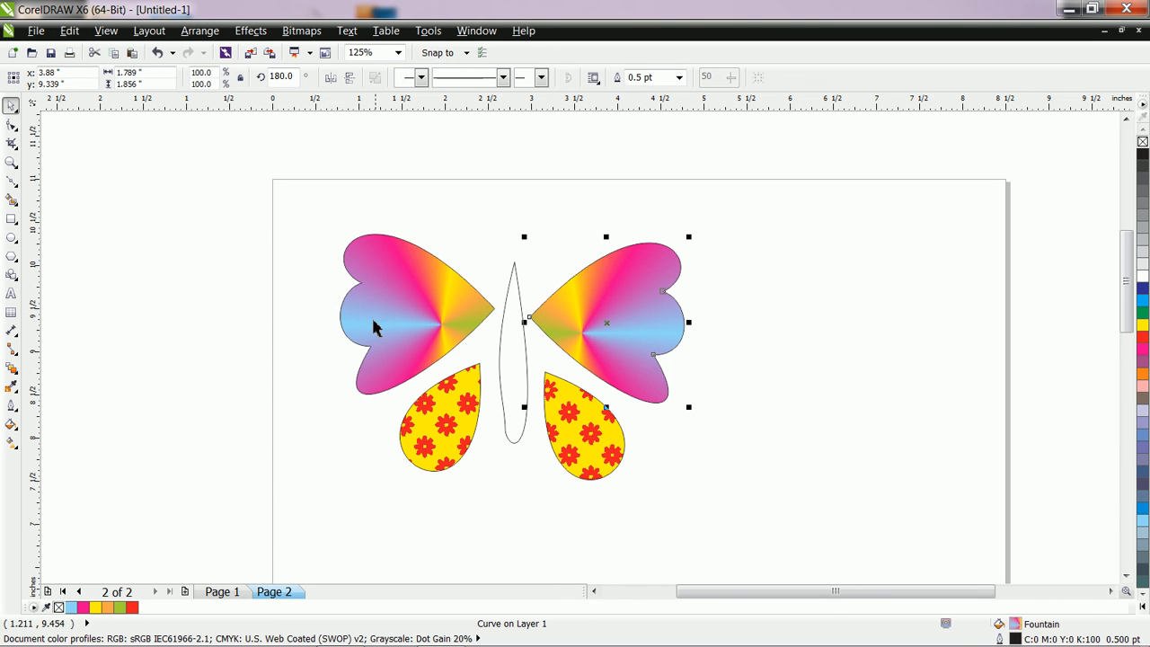
left_click(764, 381)
Fill the butterfly's body with the Autumn Cloth texture from the Samples 7 library.
left_click(513, 384)
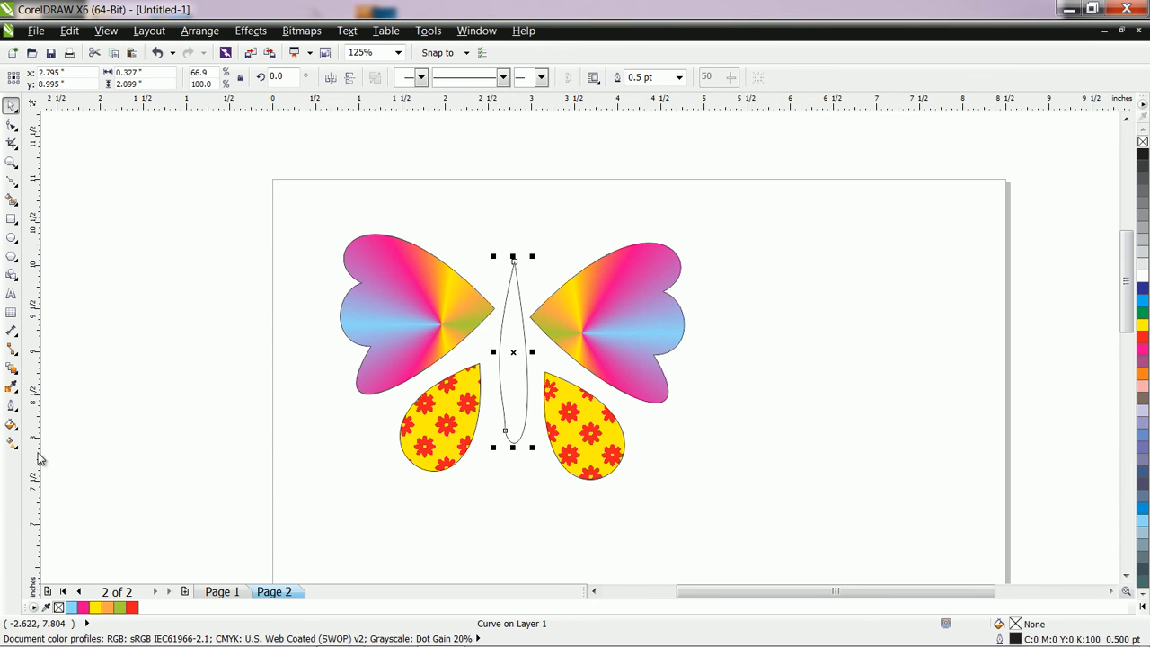
left_click(11, 424)
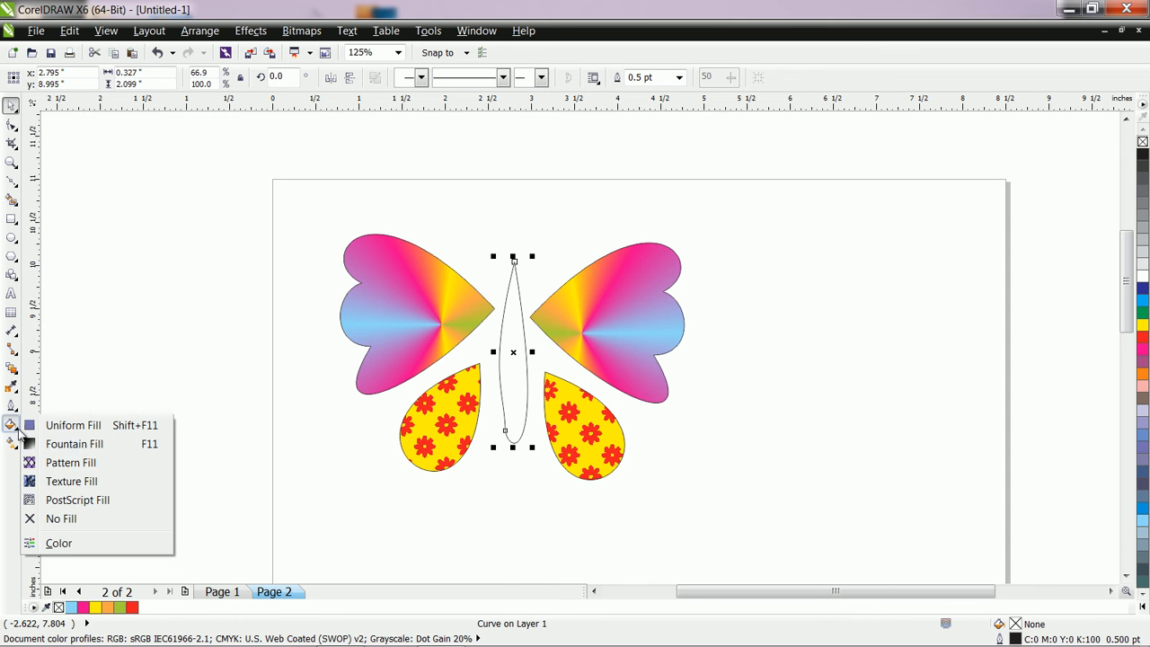
left_click(79, 485)
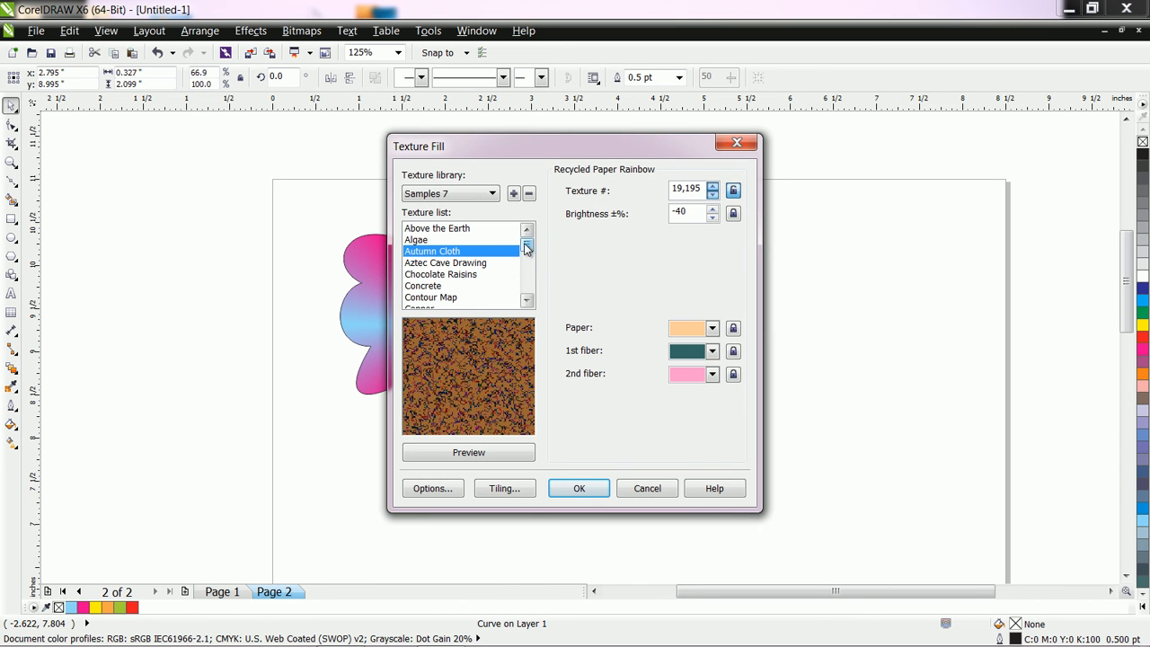
left_click(567, 487)
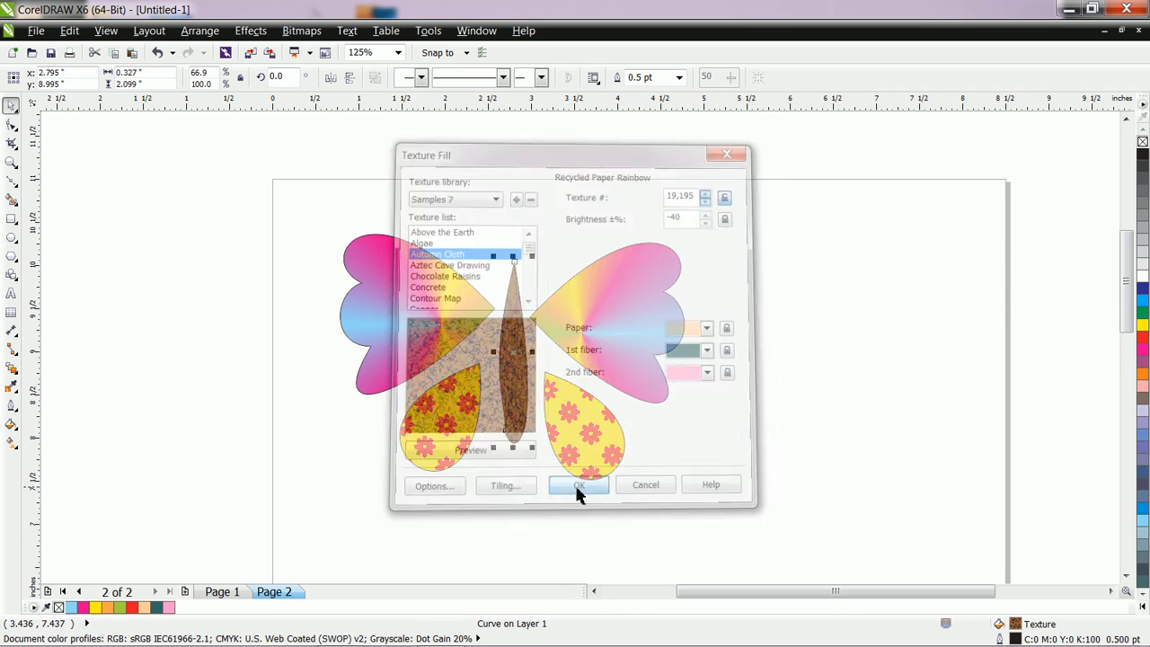
left_click(743, 404)
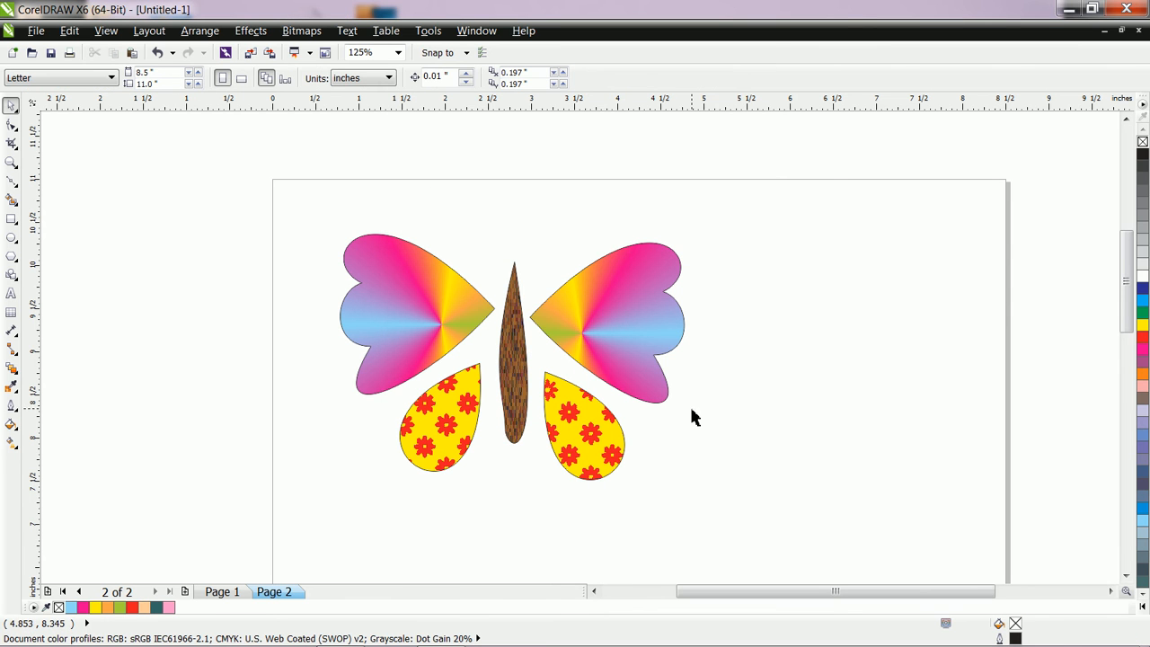
Remove the outlines of the upper and lower left wings by setting their outline width to None.
left_click(414, 309)
left_click(621, 329)
left_click(389, 328)
left_click(679, 80)
left_click(636, 92)
left_click(454, 443)
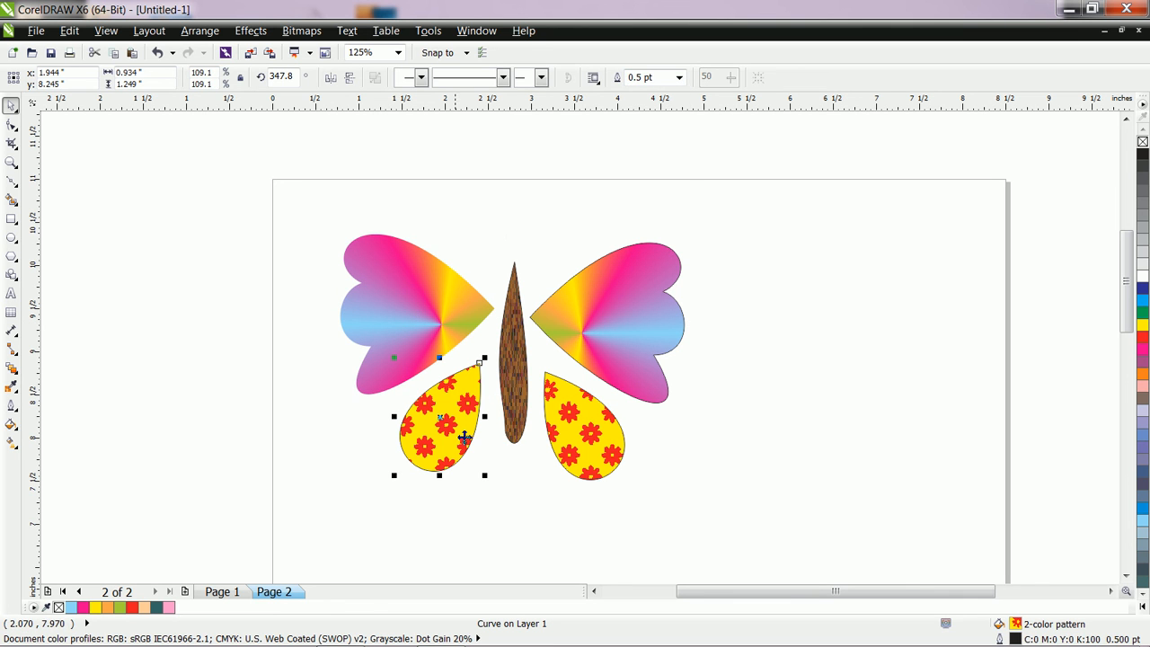
left_click(680, 78)
left_click(637, 90)
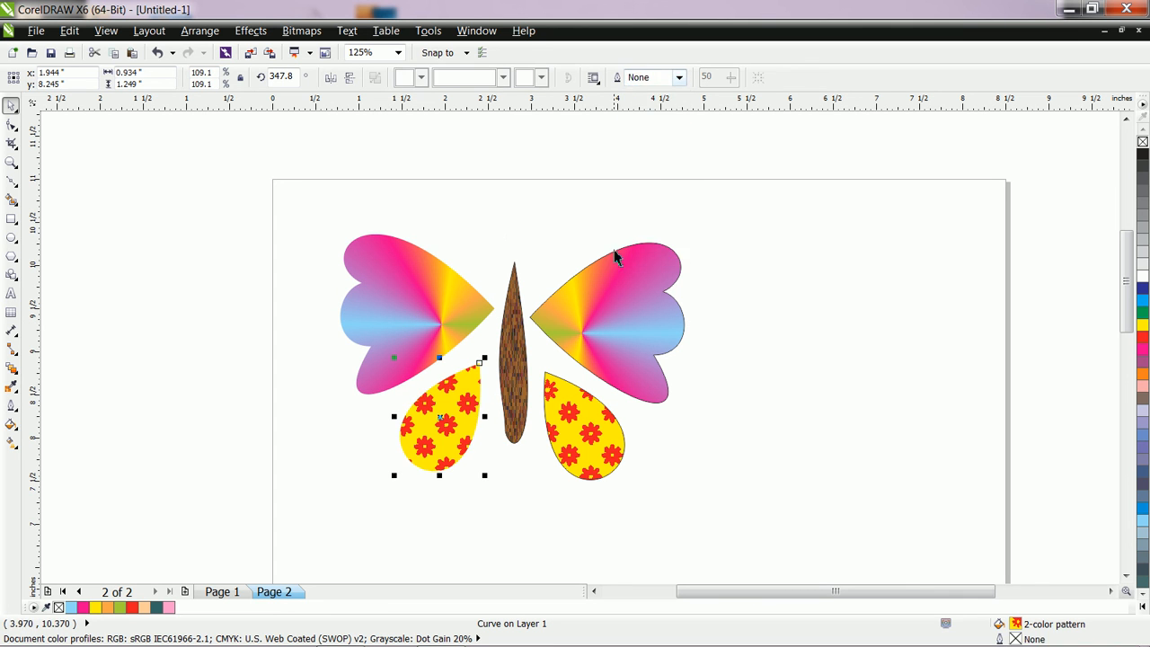
Set the outline width of the upper and lower right wings to None.
left_click(633, 324)
left_click(679, 77)
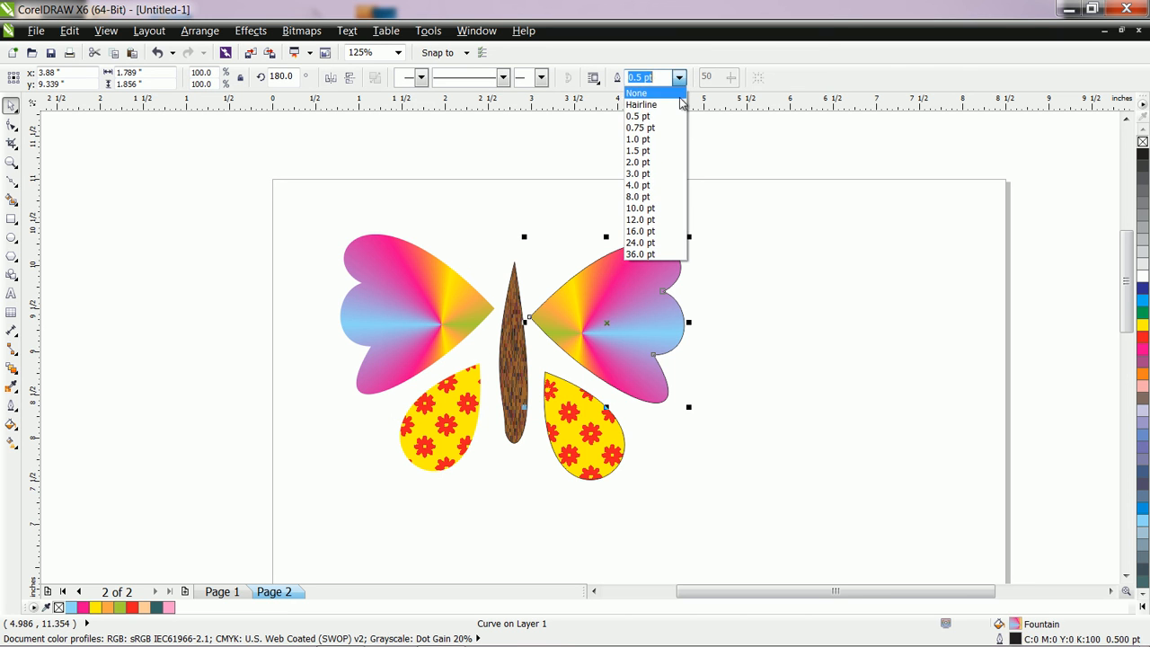
left_click(637, 90)
left_click(577, 458)
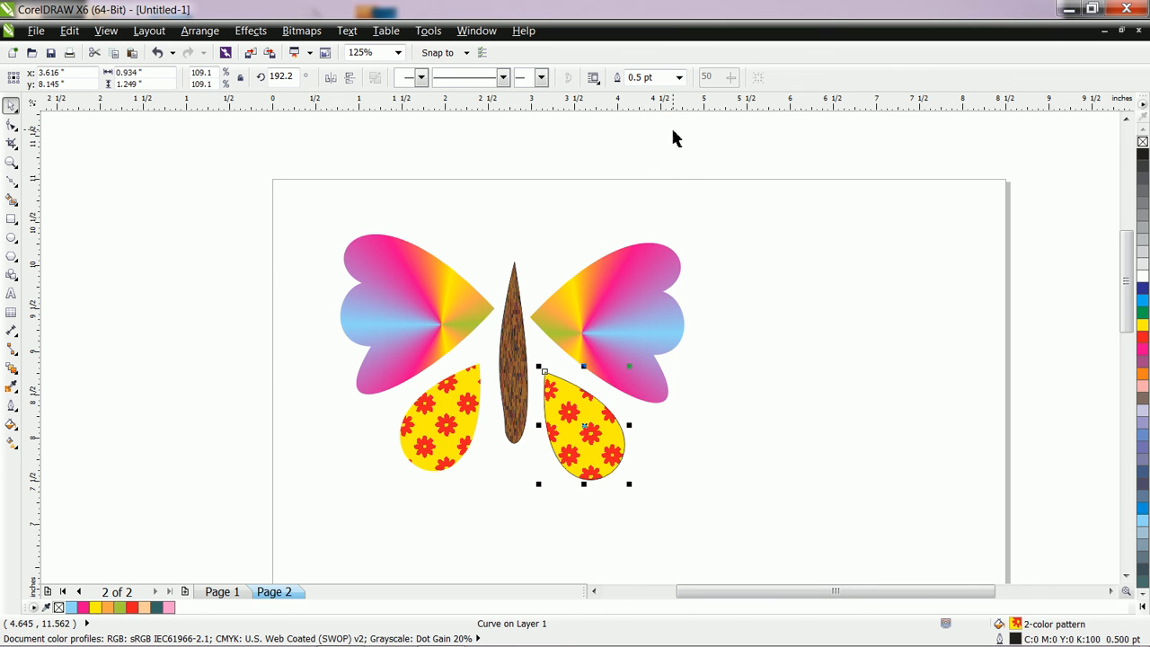
left_click(679, 77)
left_click(676, 93)
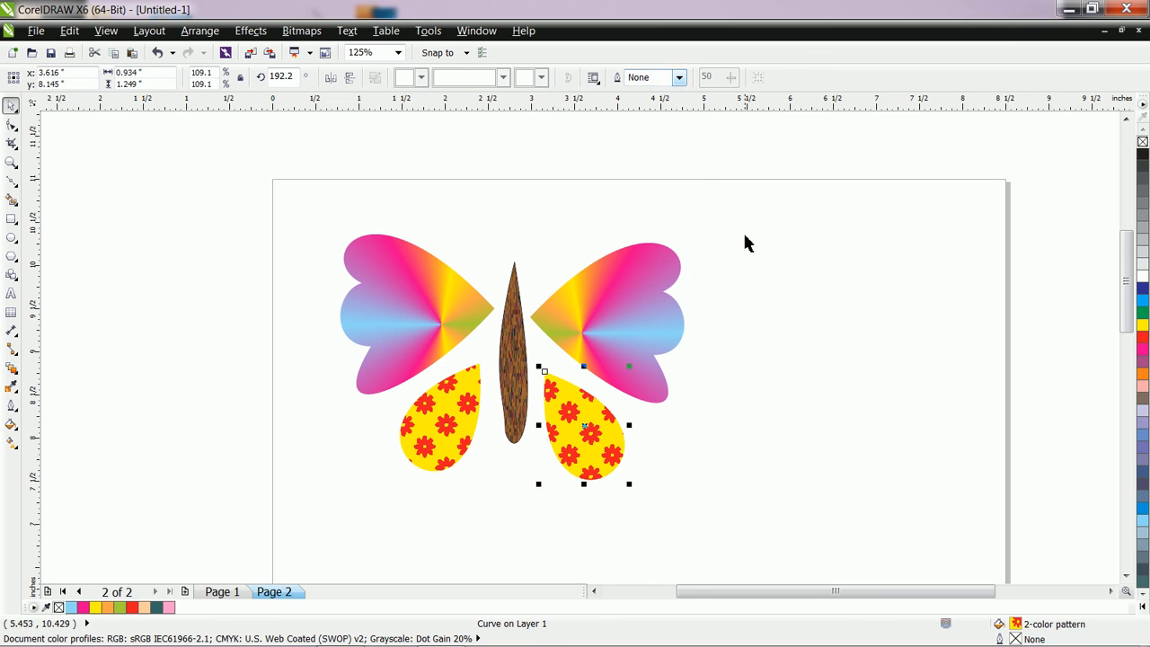
left_click(761, 257)
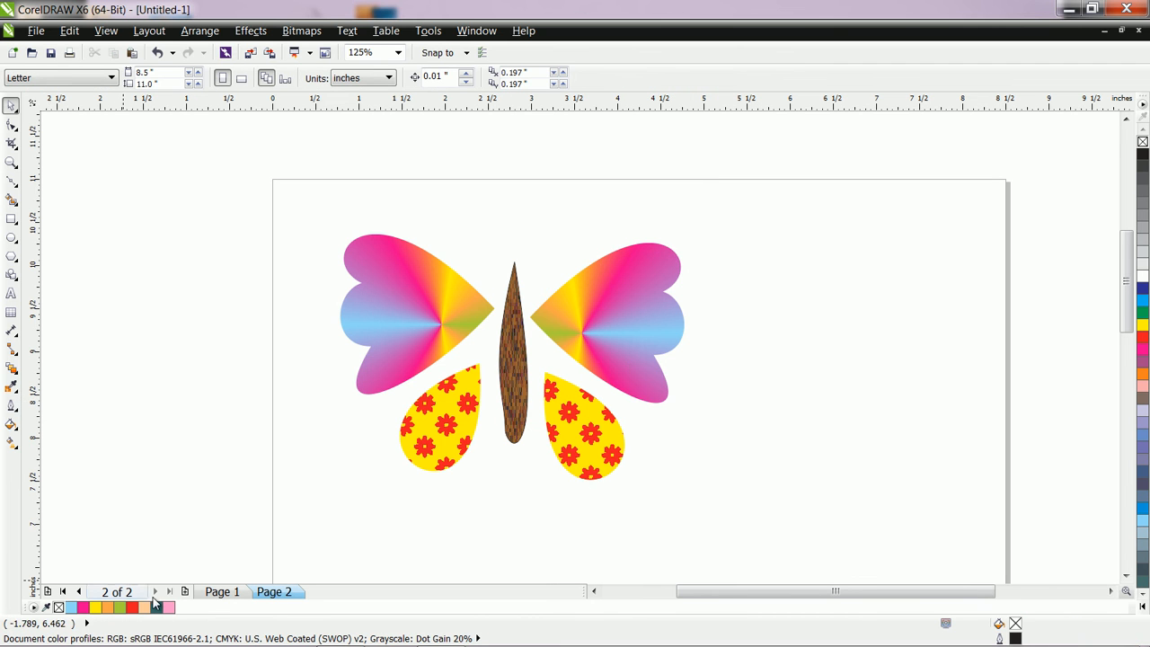
Check the antennae in the Page 1 sketch, and draw a curled freehand antenna about 0.54 in wide by 0.89 in high beside the butterfly on Page 2.
left_click(215, 594)
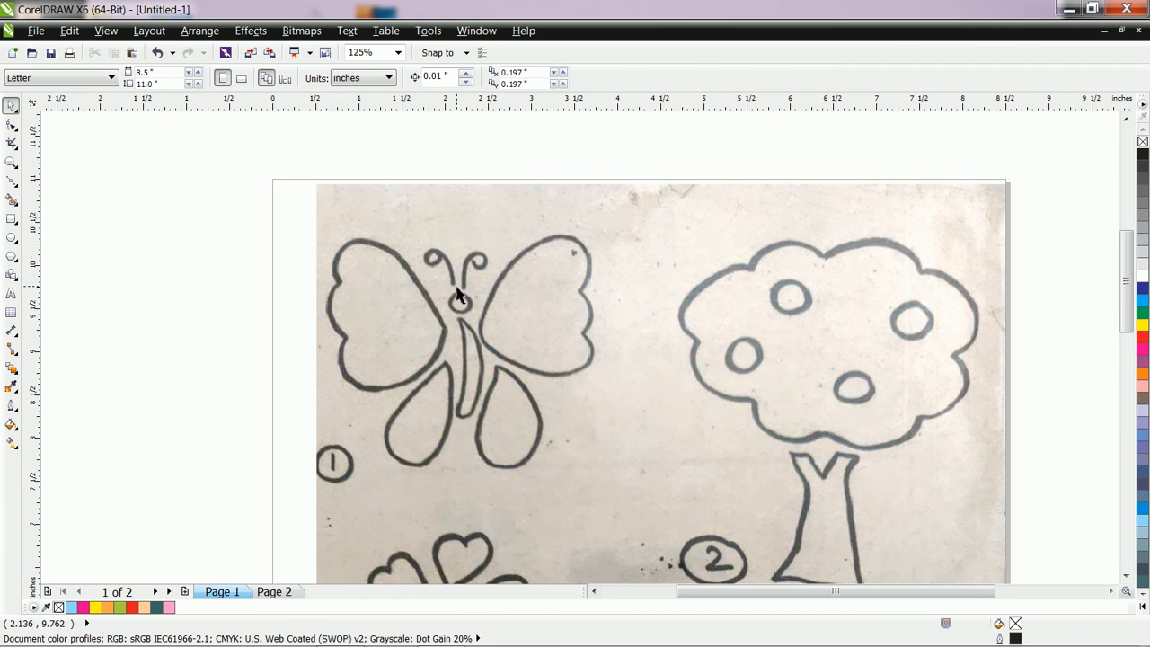
left_click(261, 591)
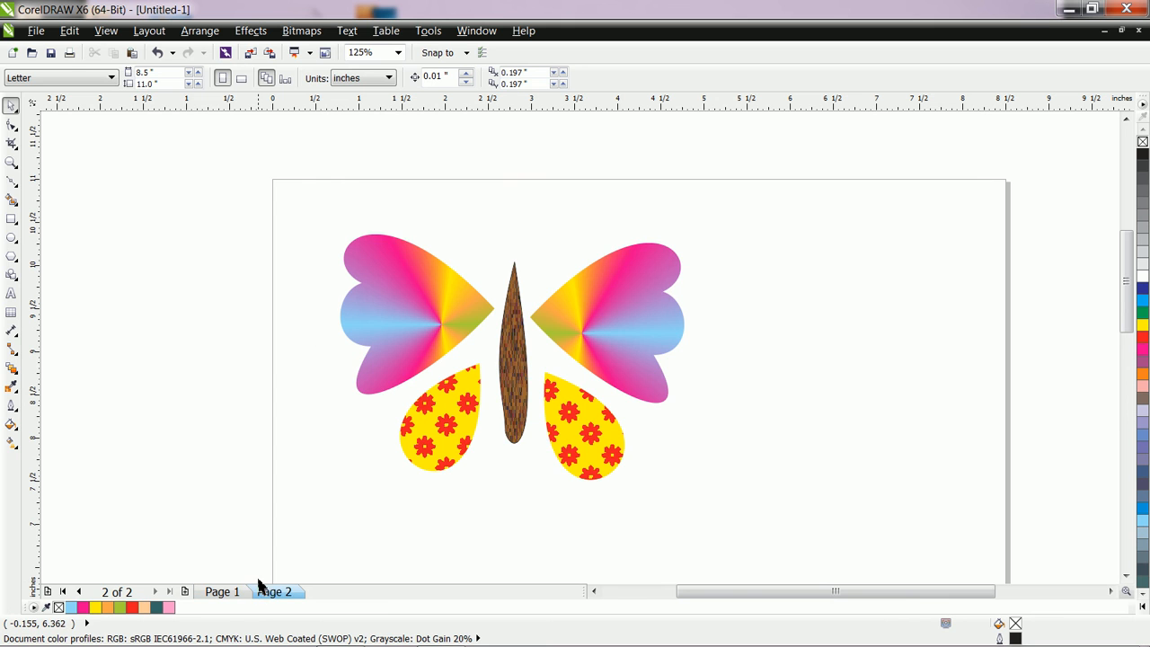
left_click(12, 183)
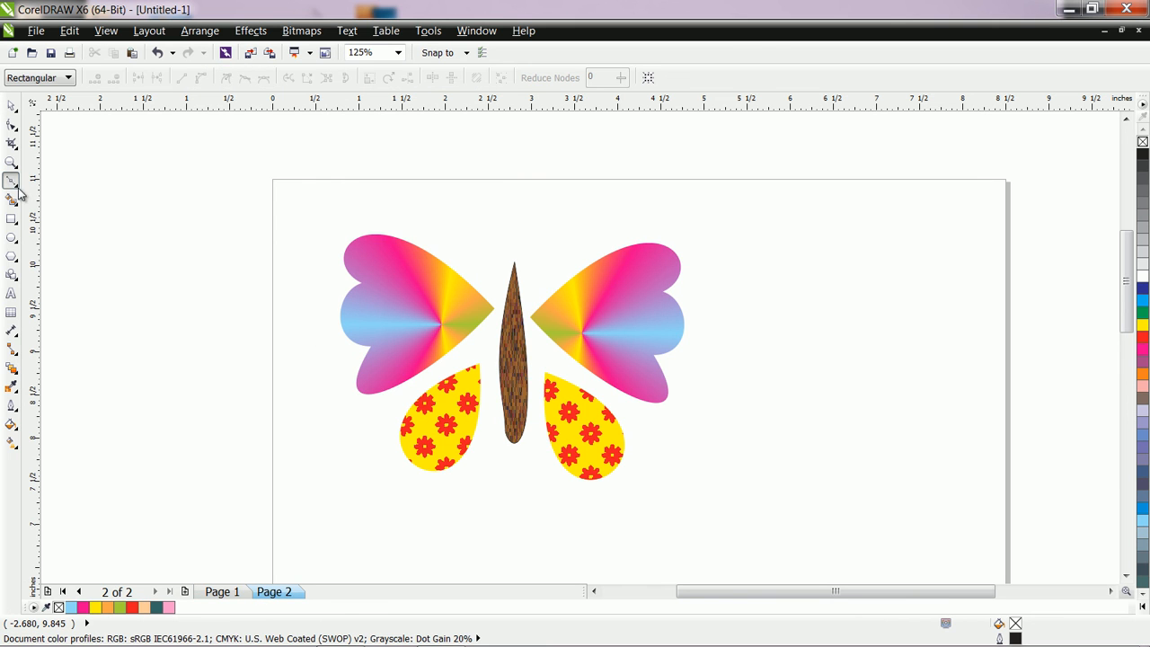
left_click(19, 191)
left_click(65, 184)
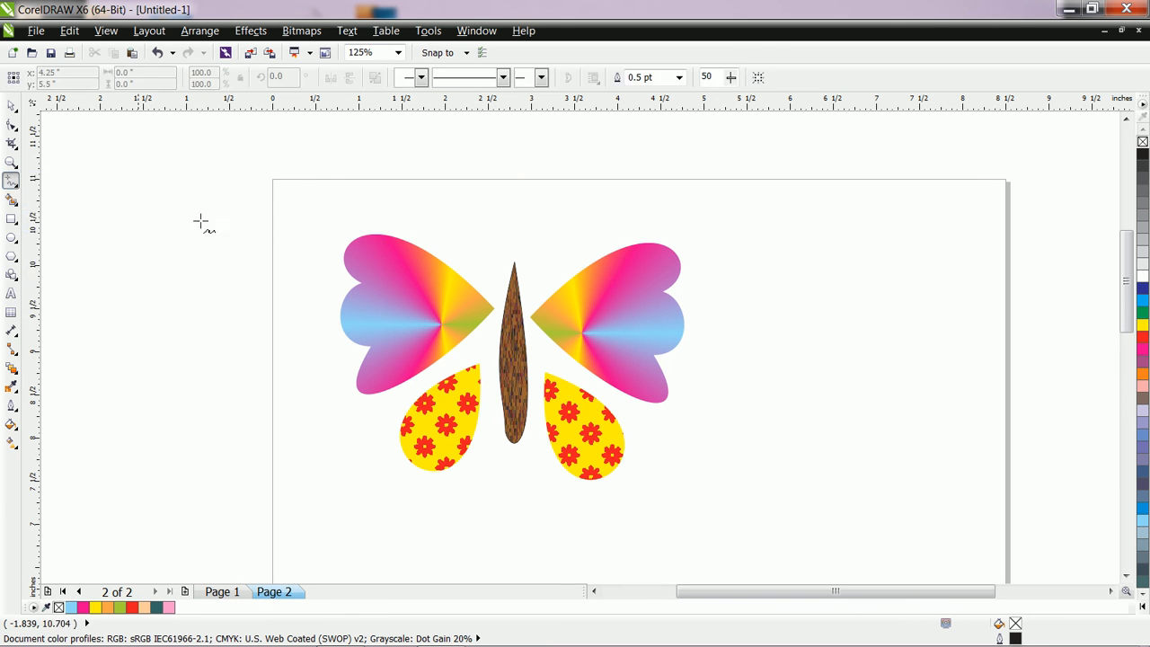
mouse_move(785, 279)
left_mouse_down()
mouse_move(778, 260)
mouse_move(805, 280)
mouse_move(822, 337)
left_mouse_up()
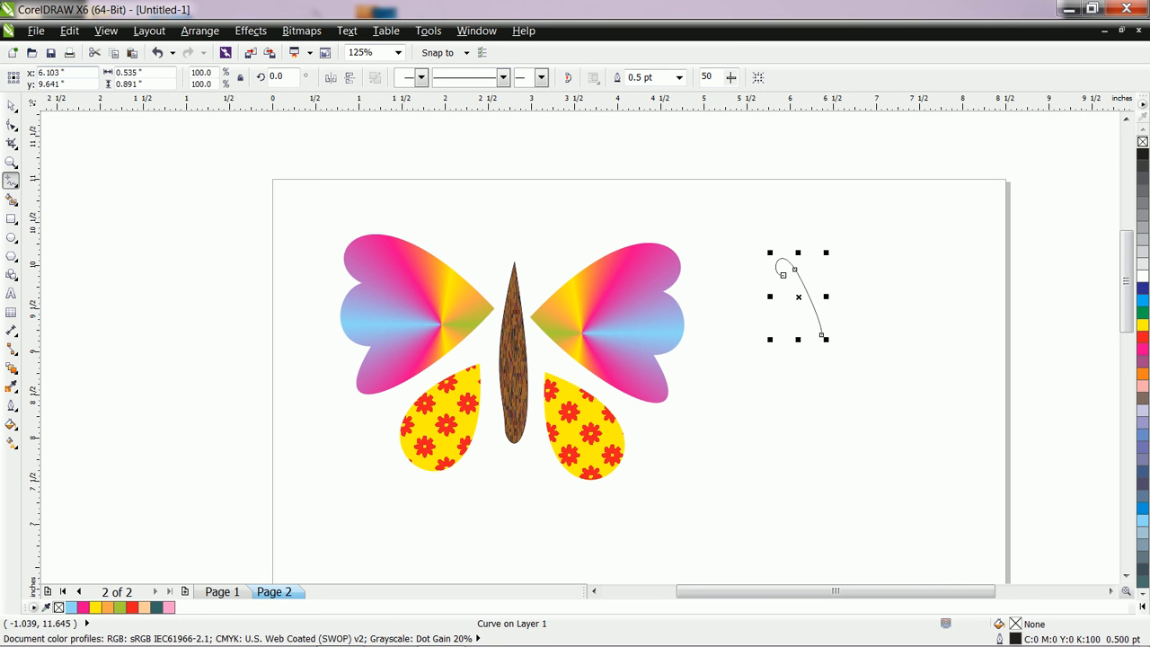
key("space")
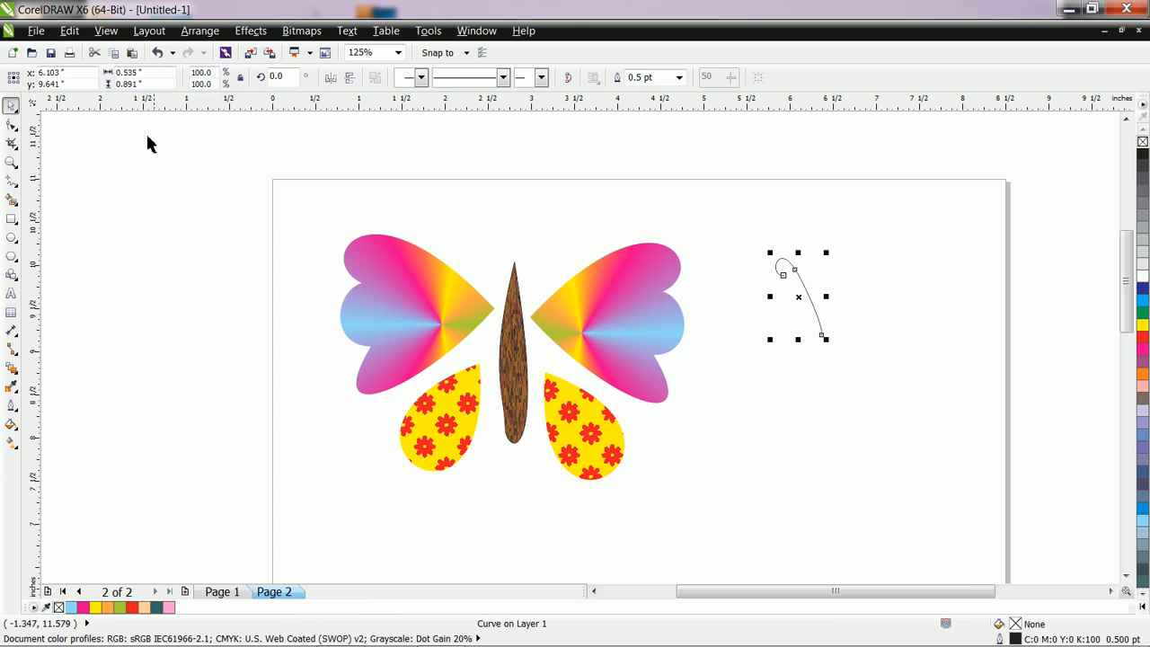
Reshape the antenna's curl by editing its middle node, making the curve about 0.5 in wide by 1 in high.
left_click(12, 125)
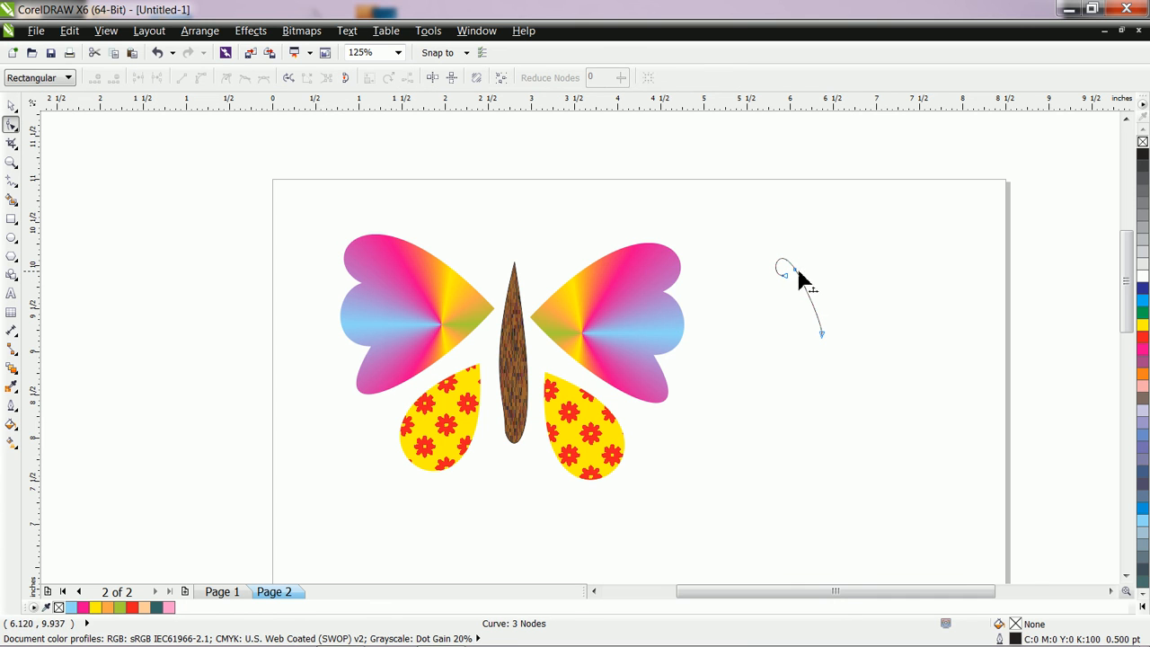
left_click_drag(797, 271, 773, 267)
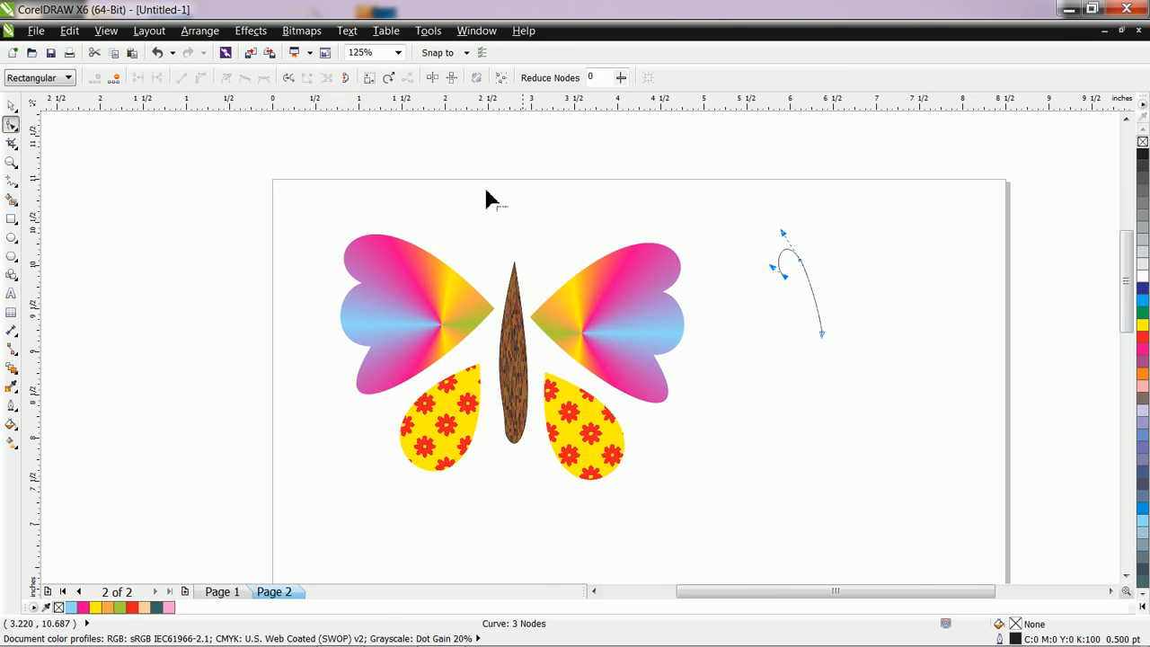
left_click(11, 105)
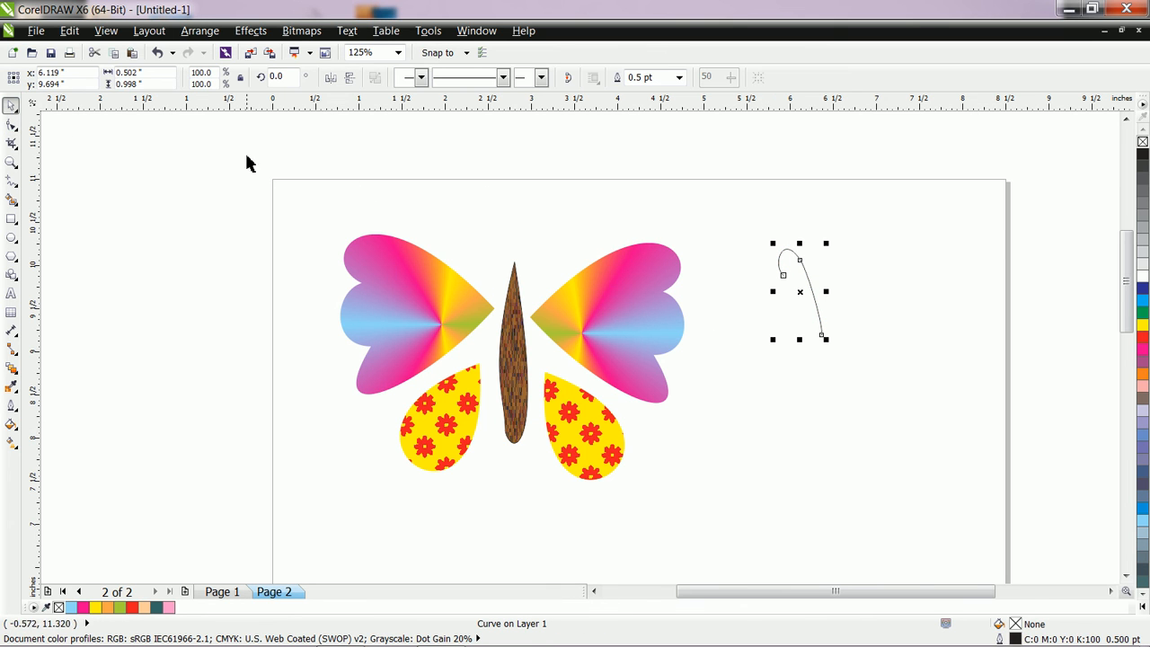
Set the antenna's outline width to 3.0 pt and move the antenna to the top tip of the body.
left_click(679, 77)
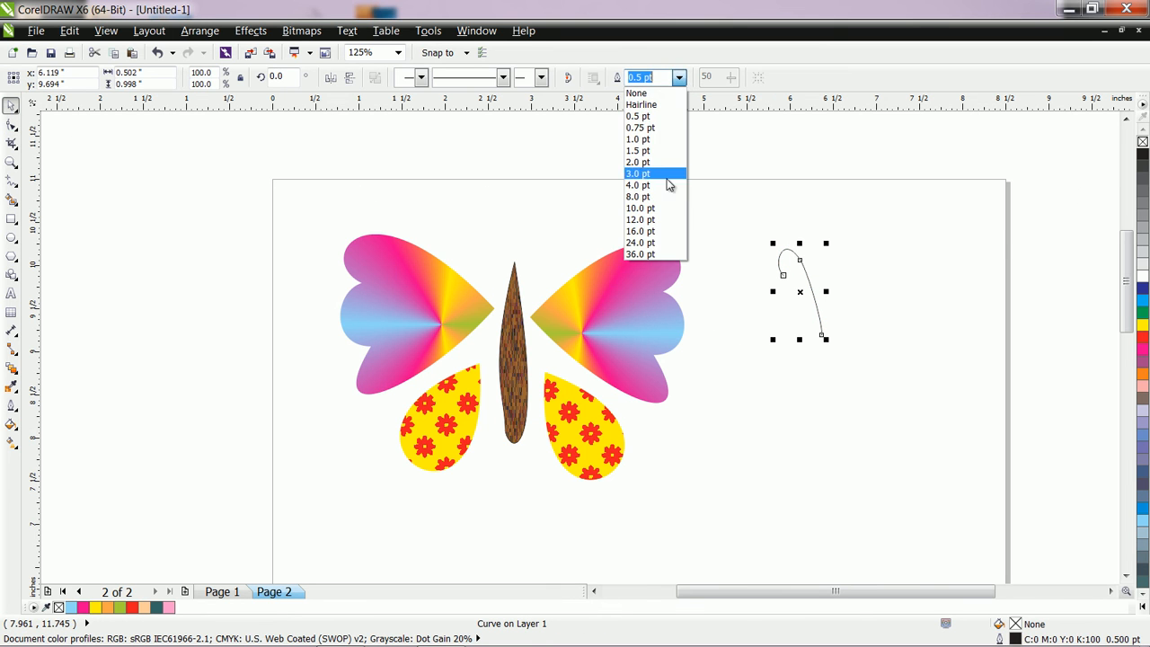
left_click(667, 190)
left_click(679, 77)
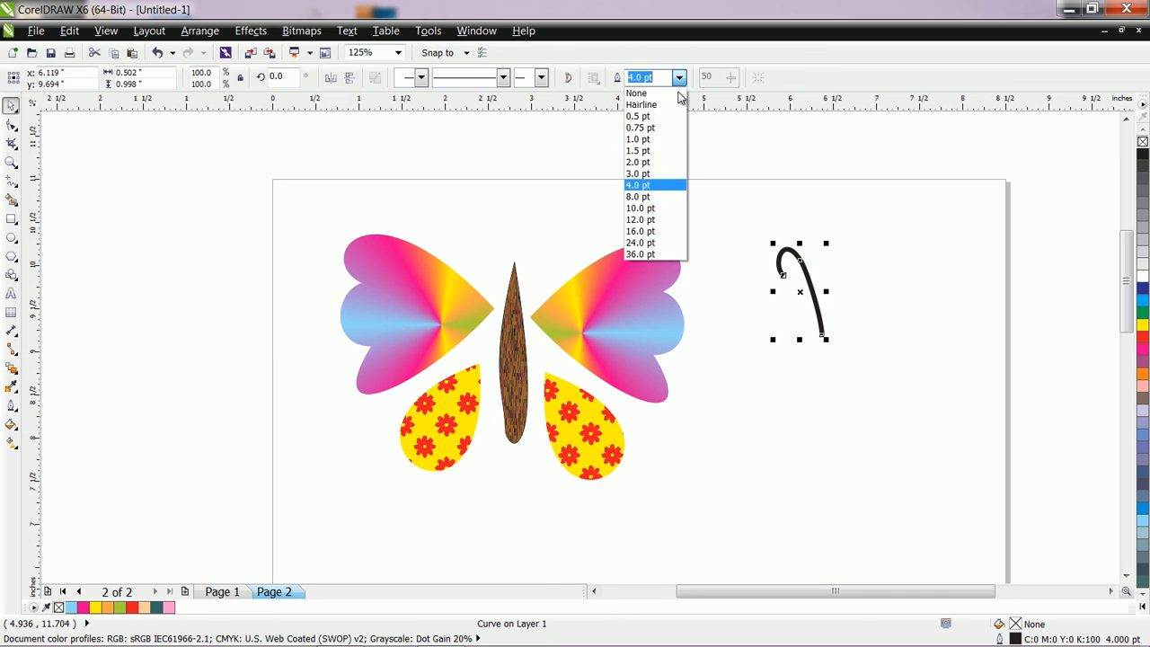
left_click(666, 170)
left_click_drag(813, 295, 491, 215)
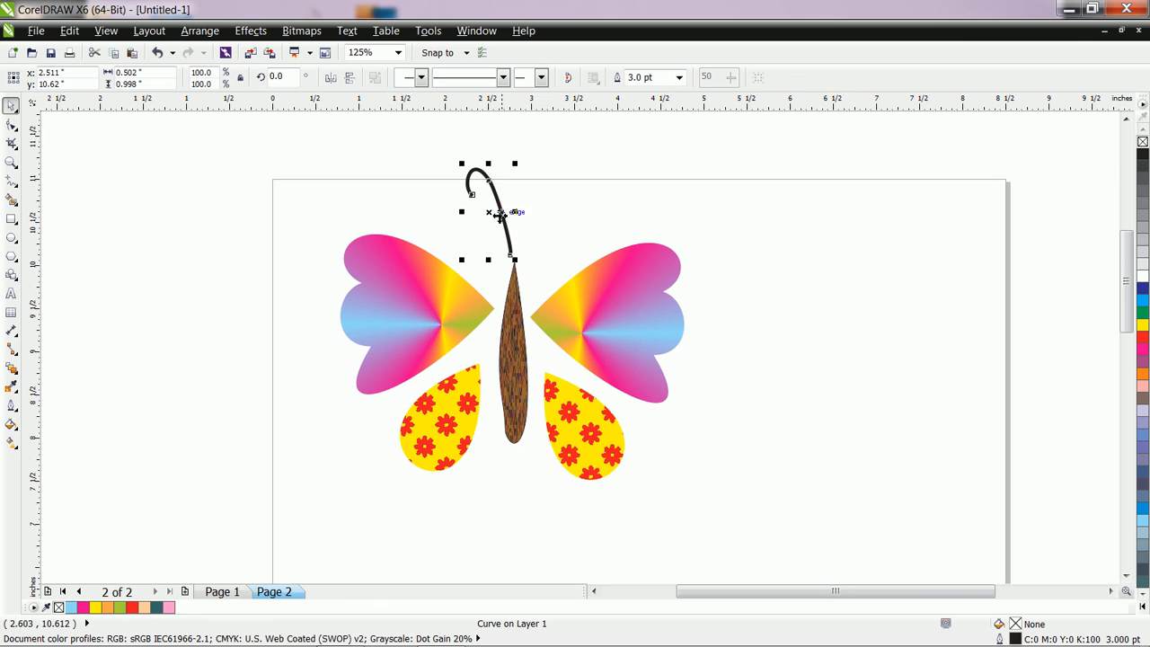
Duplicate the antenna in place and mirror the copy horizontally.
key("ctrl+v")
left_click(350, 78)
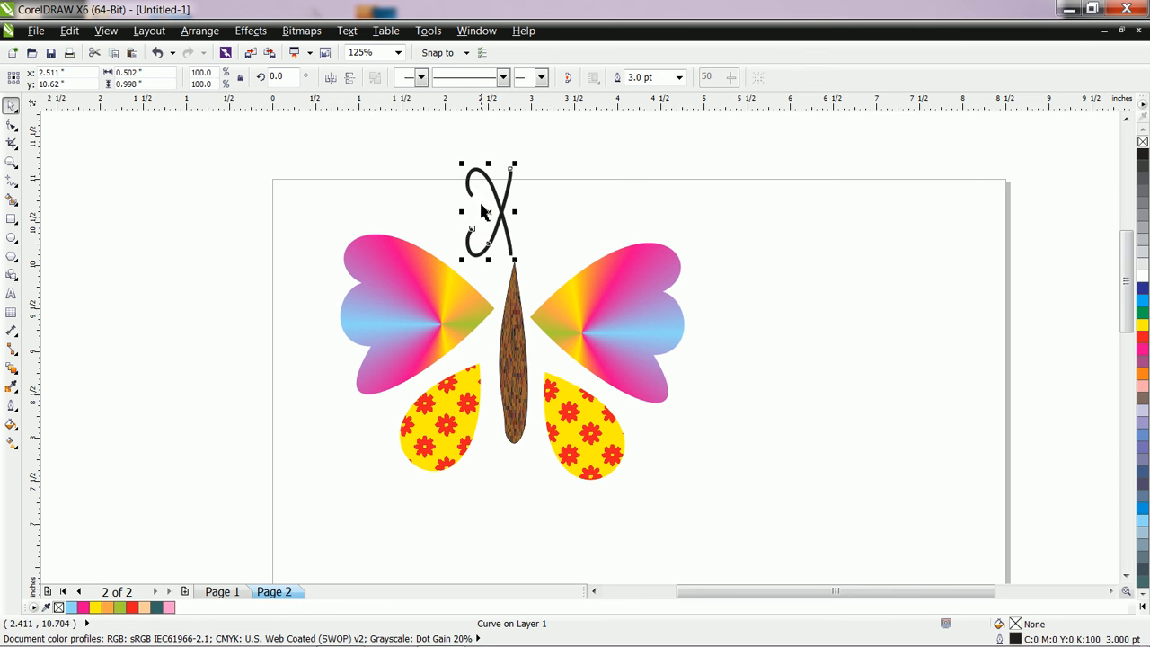
left_click(331, 77)
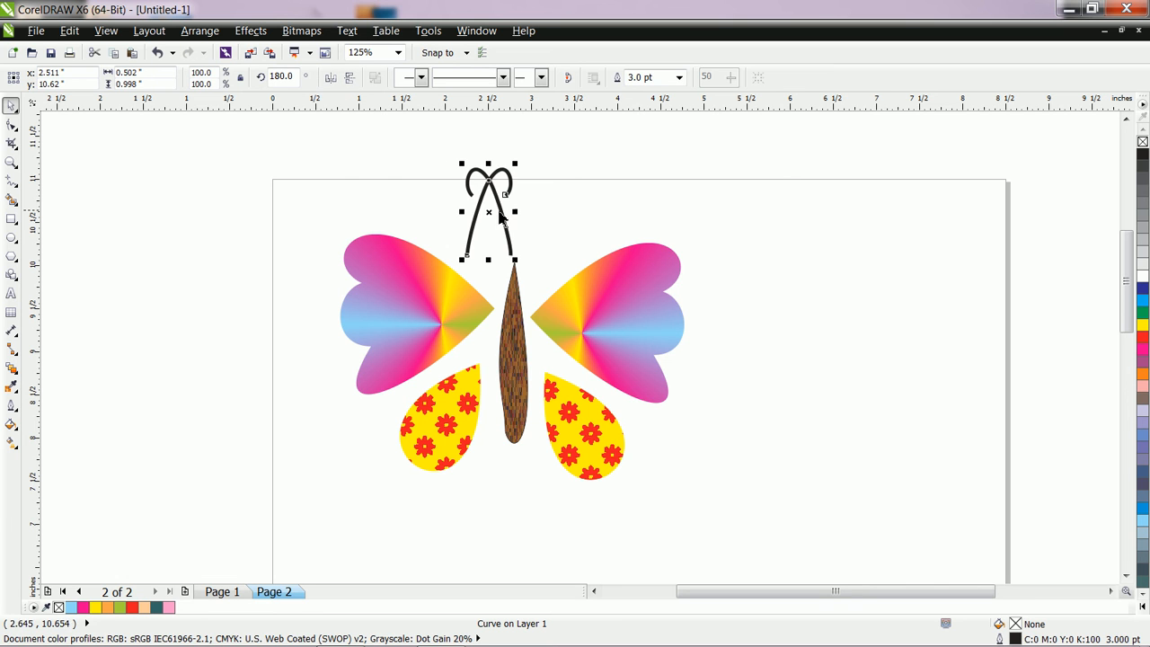
Move the mirrored antenna beside the first so they form a V, and shorten the body from its upper tip to leave room for a head.
left_click_drag(503, 212, 552, 214)
left_click(736, 226)
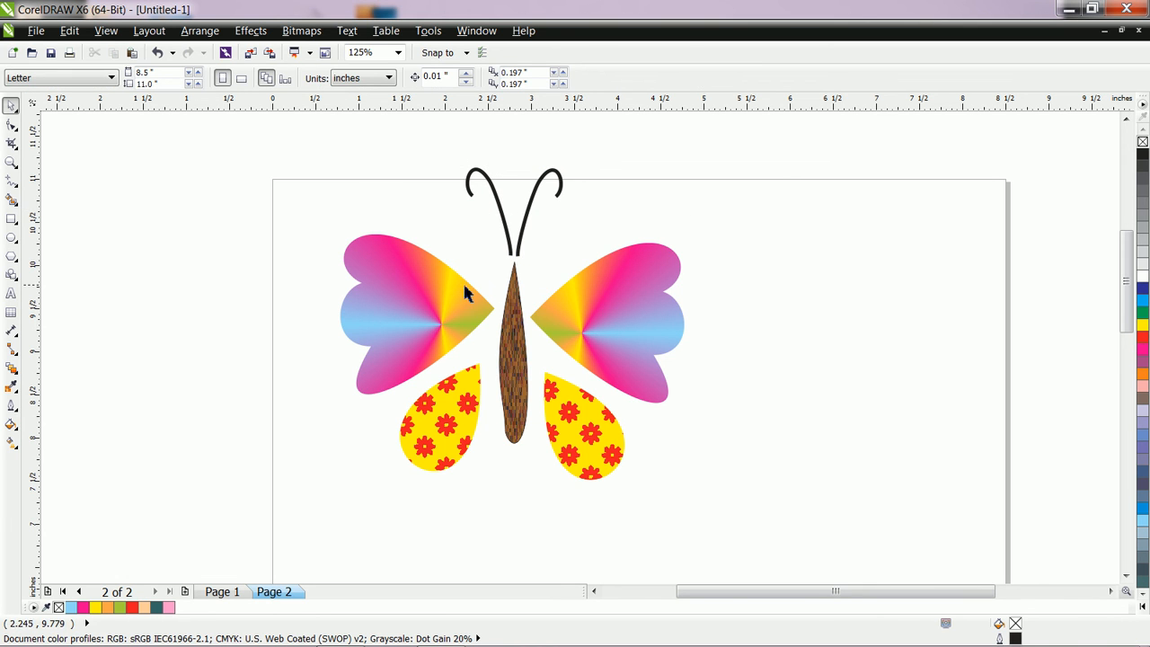
left_click(514, 369)
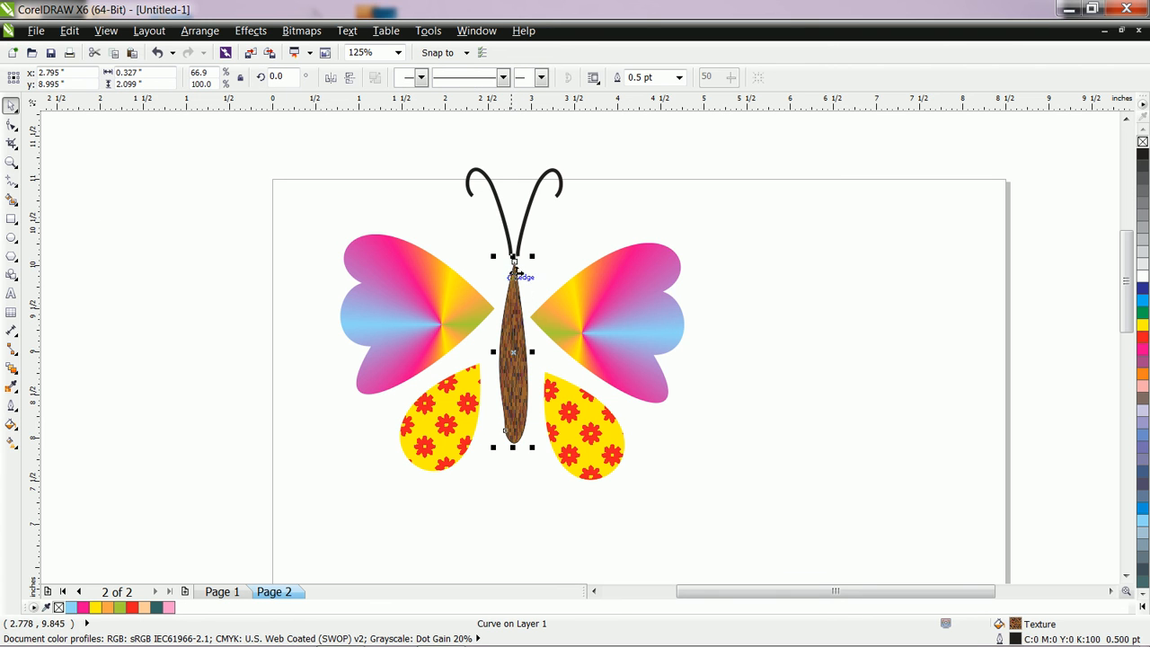
left_click_drag(514, 258, 528, 274)
left_click(613, 232)
Draw a head ellipse about 0.325 in wide by 0.3 in high between antennae and body, and fill it orange (C:0 M:60 Y:100 K:0).
left_click(10, 237)
left_click_drag(138, 286, 518, 277)
left_click(11, 106)
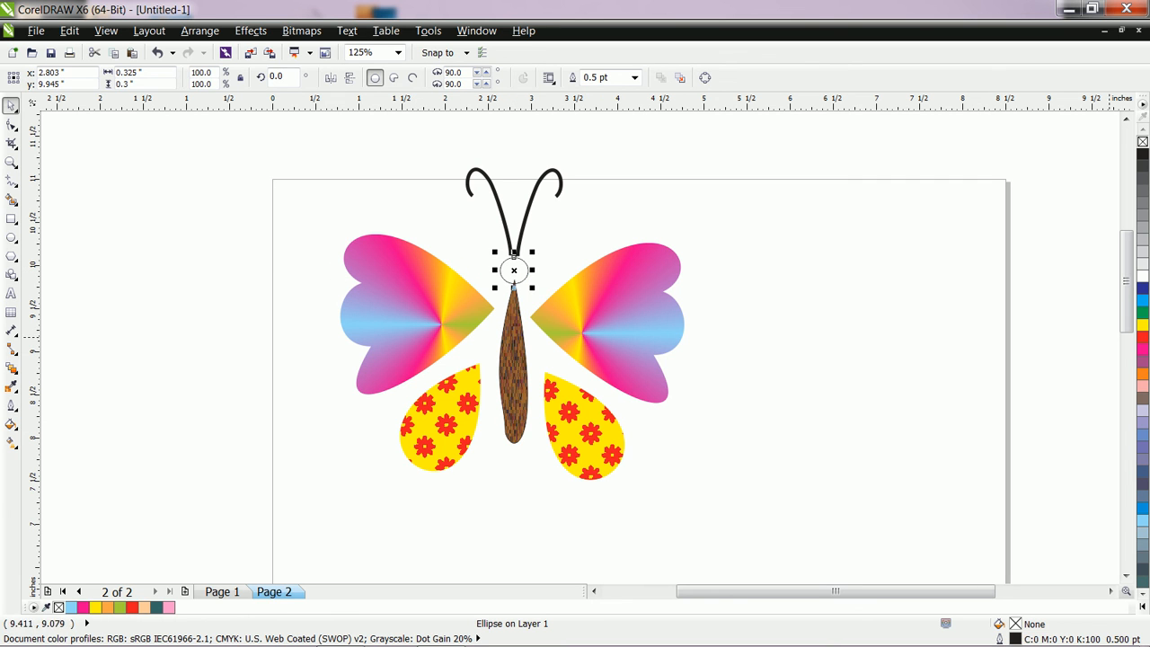
left_click(1143, 374)
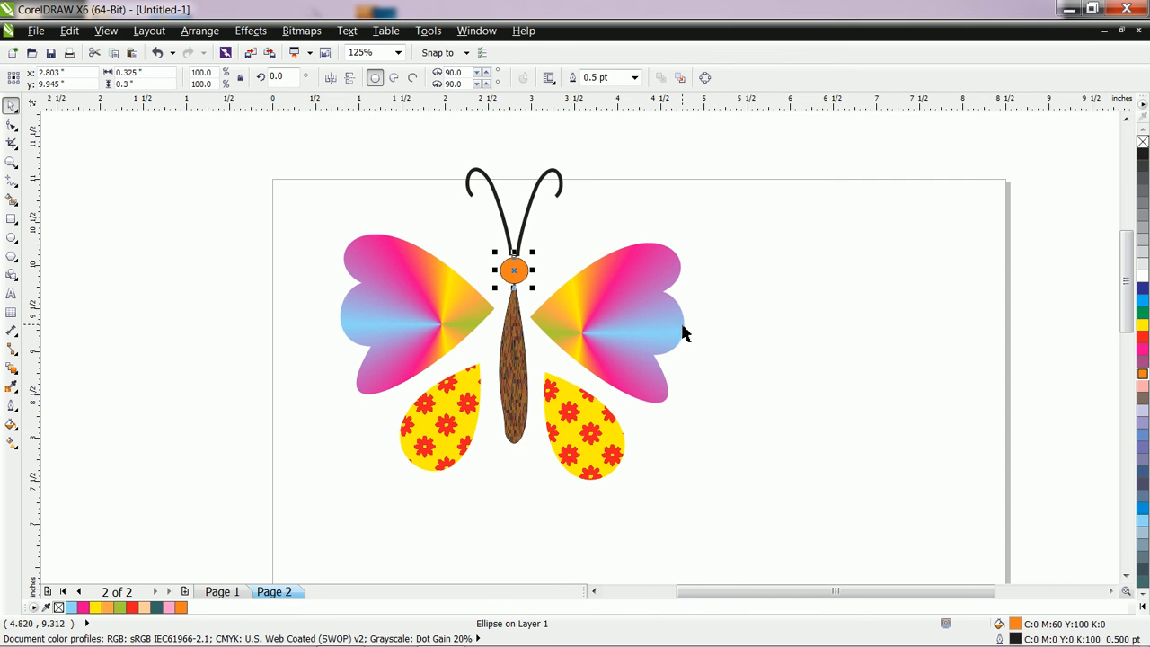
left_click(605, 232)
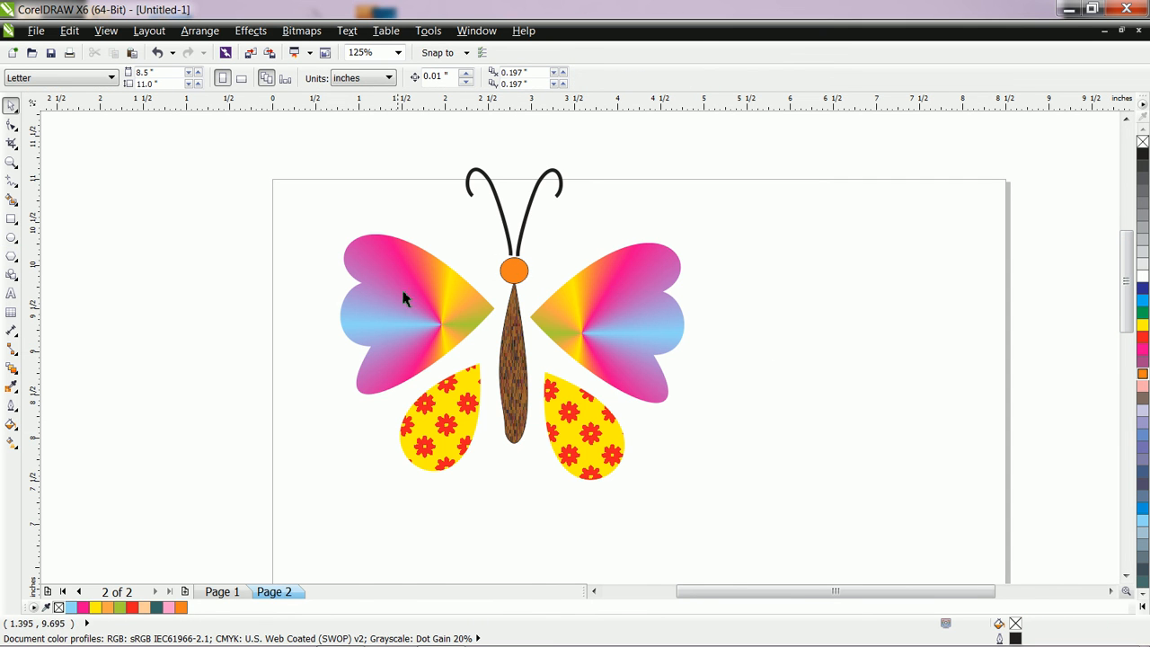
Draw an eye circle about 0.046 in across, fill it black, and place it on the head's upper left edge.
scroll(523, 250, "up", 2)
left_click(10, 237)
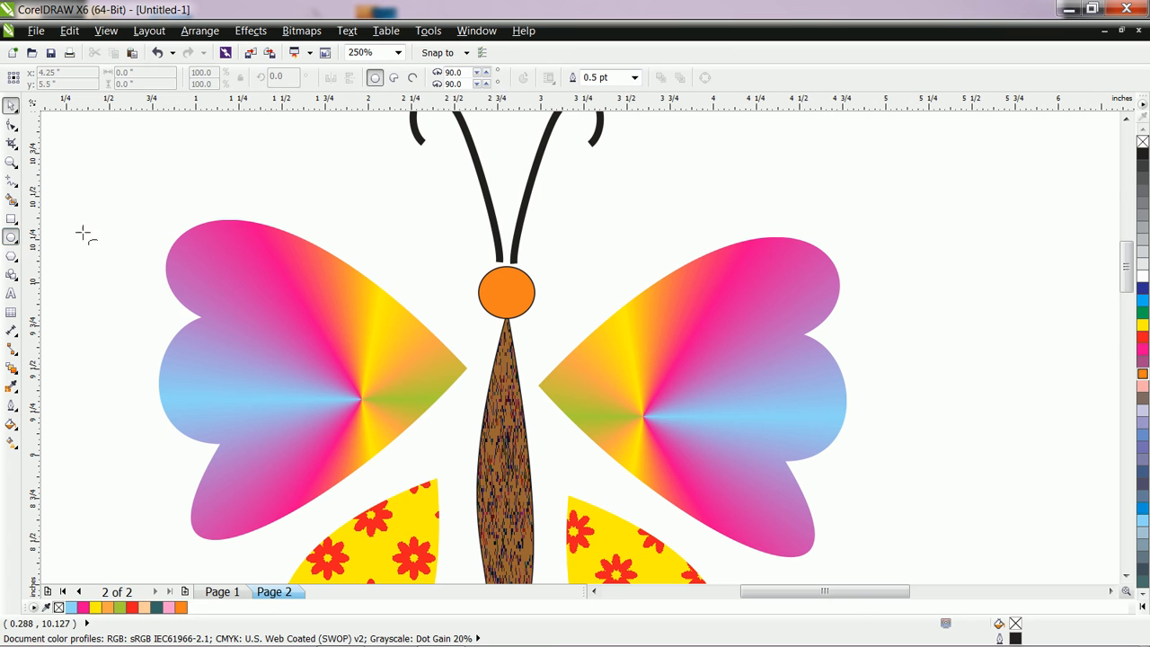
left_click_drag(436, 238, 444, 247)
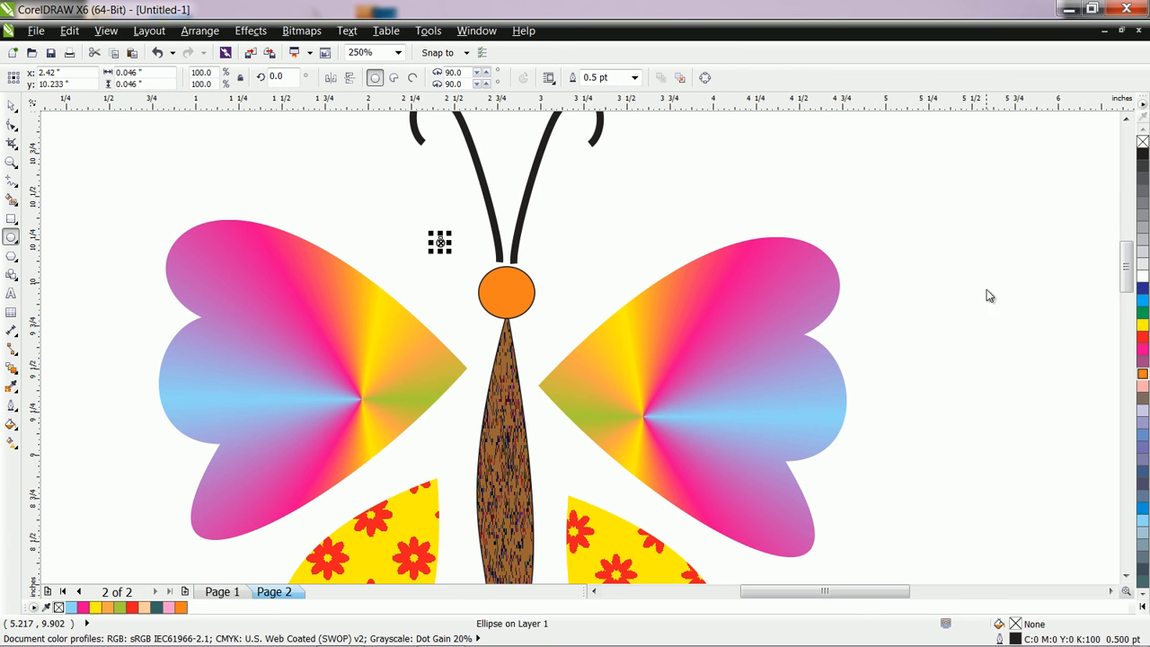
left_click(1142, 155)
left_click(11, 105)
left_click_drag(439, 241, 493, 270)
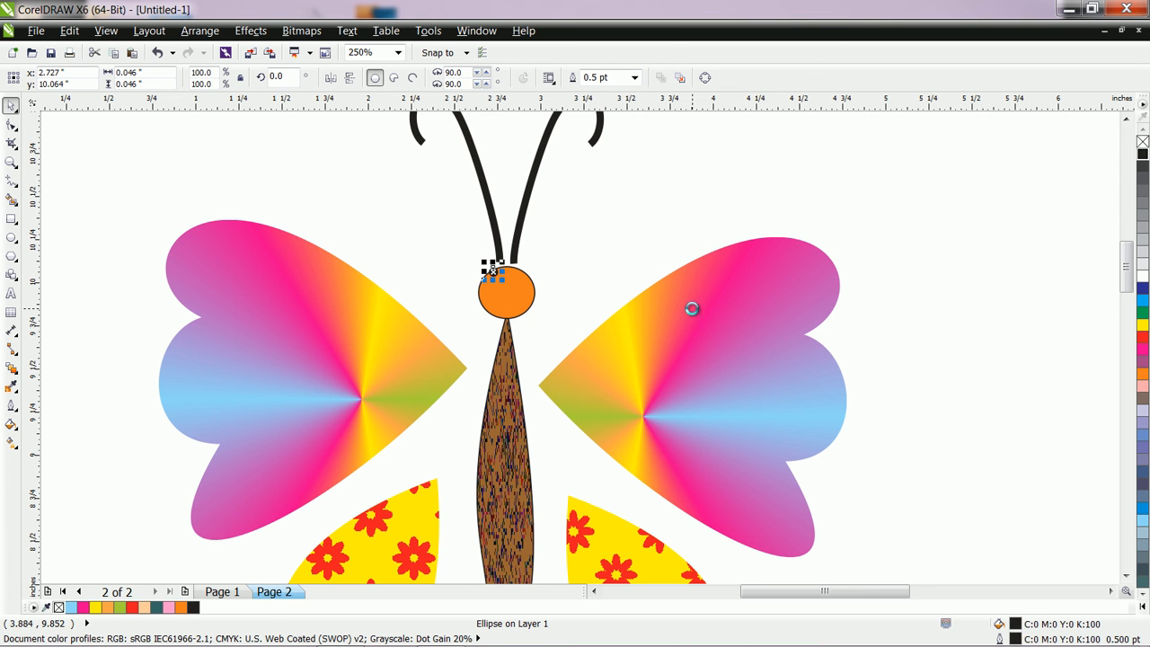
Duplicate the black eye and place the copy level with it on the head's upper right edge.
key("ctrl+d")
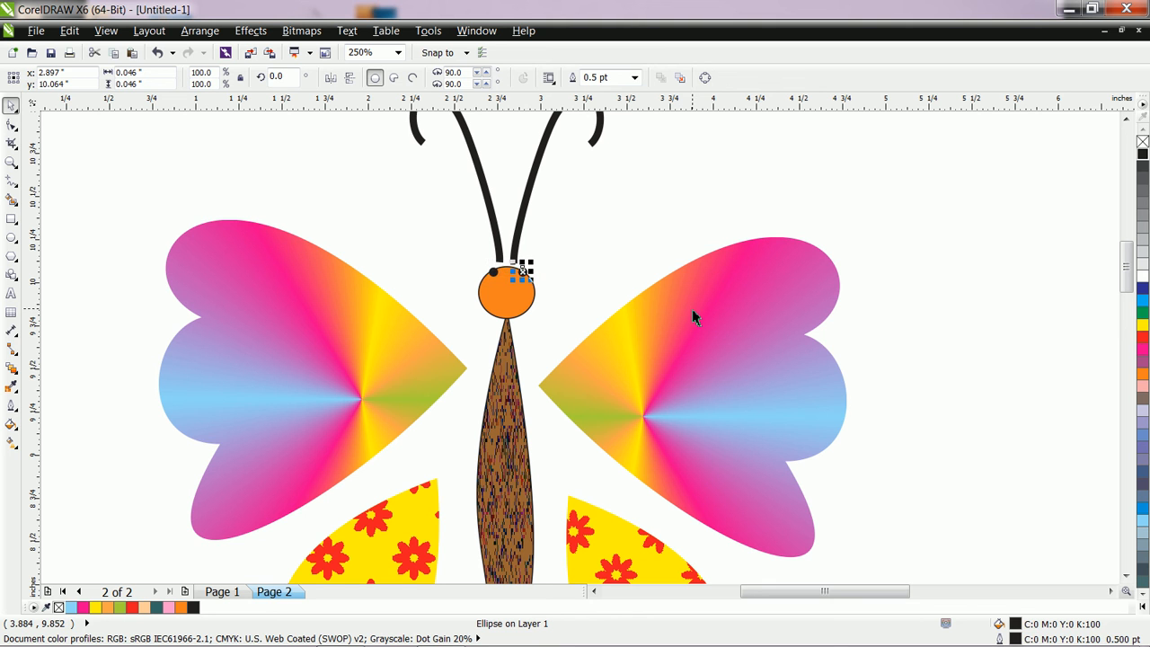
left_click(608, 229)
scroll(726, 265, "down", 5)
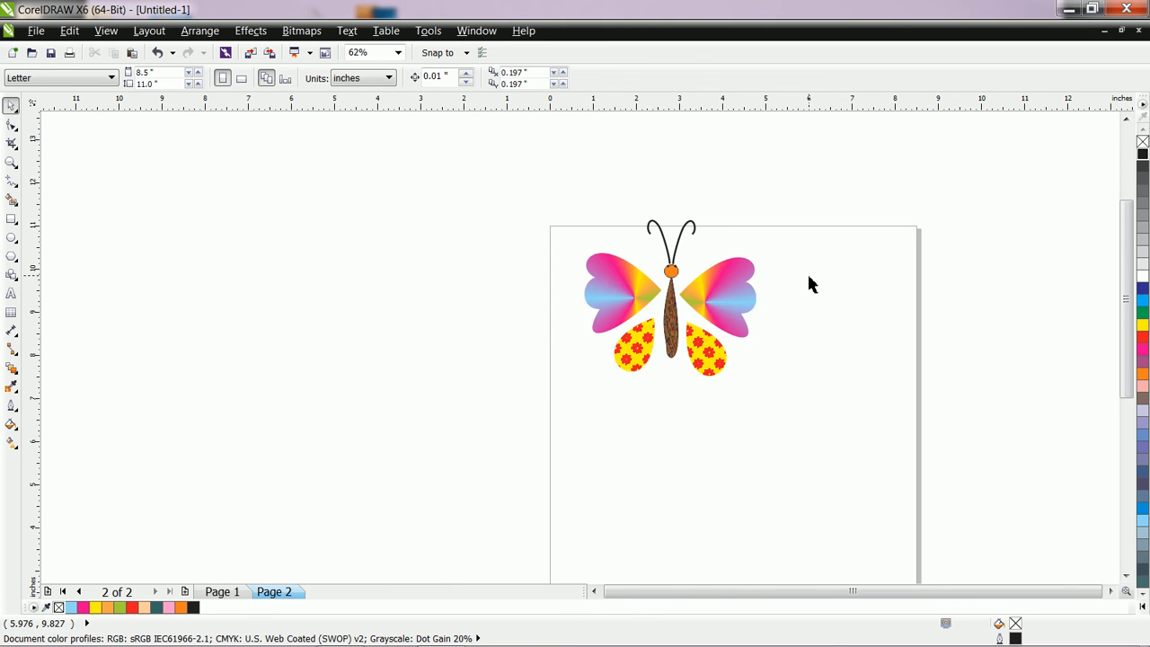
Select all parts of the butterfly and move them together down and to the right, fully inside Page 2.
scroll(808, 284, "up", 3)
left_click_drag(282, 129, 786, 518)
left_click_drag(534, 319, 578, 390)
scroll(721, 377, "down", 3)
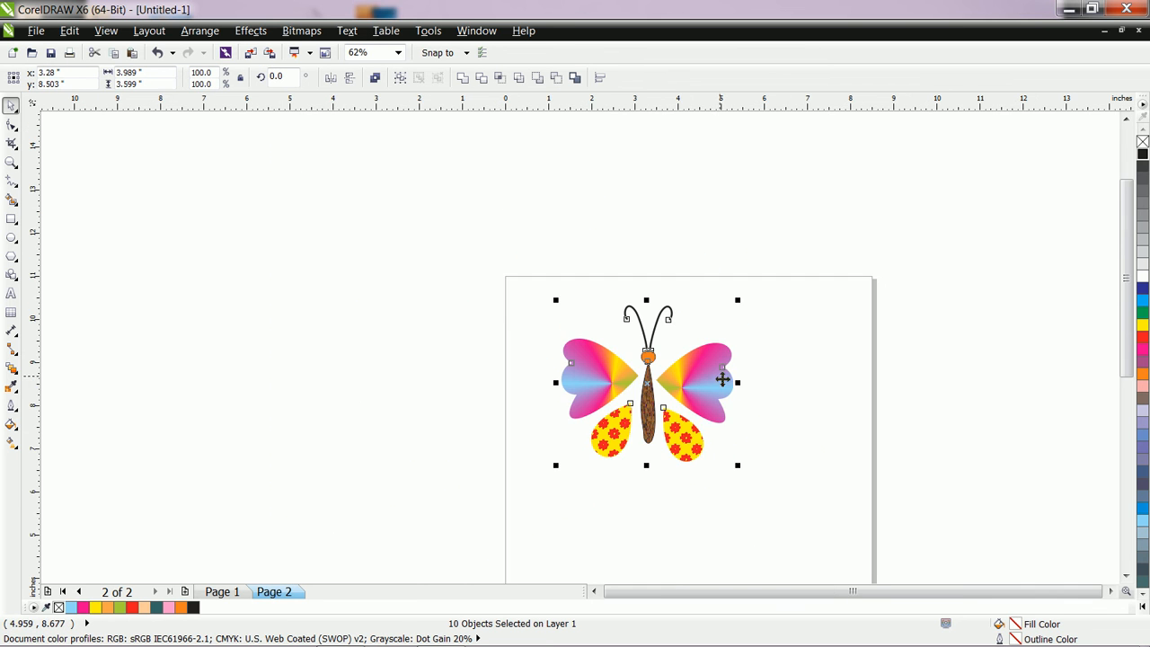
Group all the butterfly's separate wings, body, head, eyes and antennae into one object.
left_click(840, 416)
left_click(702, 407)
left_click(662, 433)
left_click(640, 416)
left_click(613, 422)
left_click_drag(521, 257, 804, 508)
left_click(401, 79)
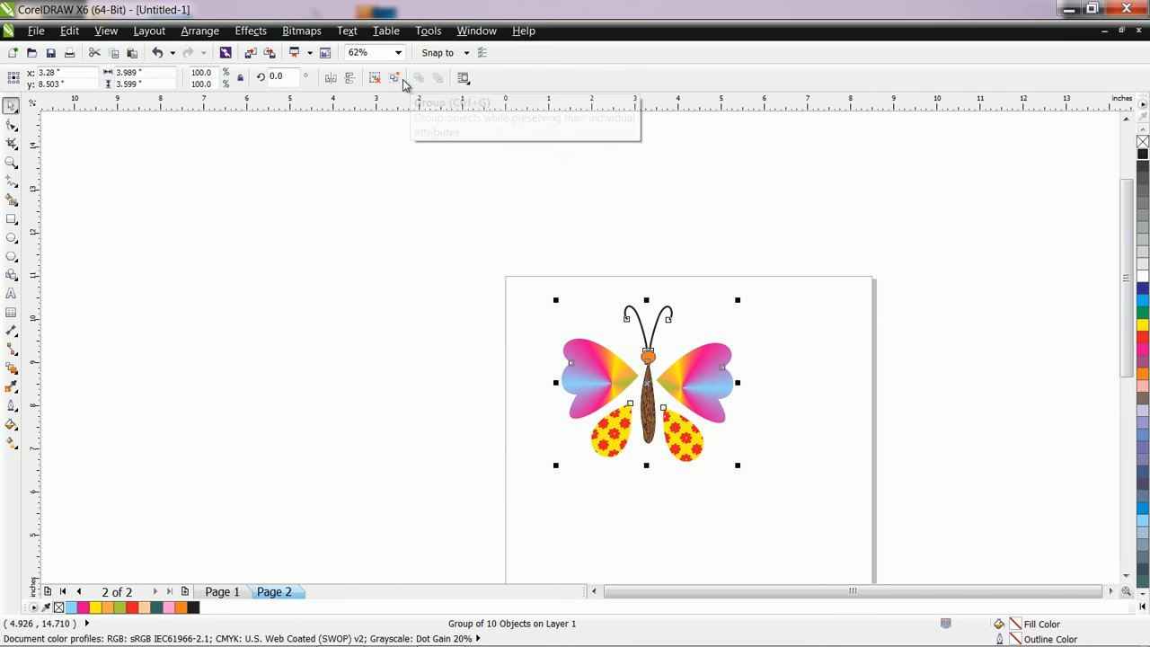
Move the butterfly group down and to the right, and scale it proportionally to about 67.5% (2.69 in by 2.43 in).
left_click_drag(662, 405, 693, 446)
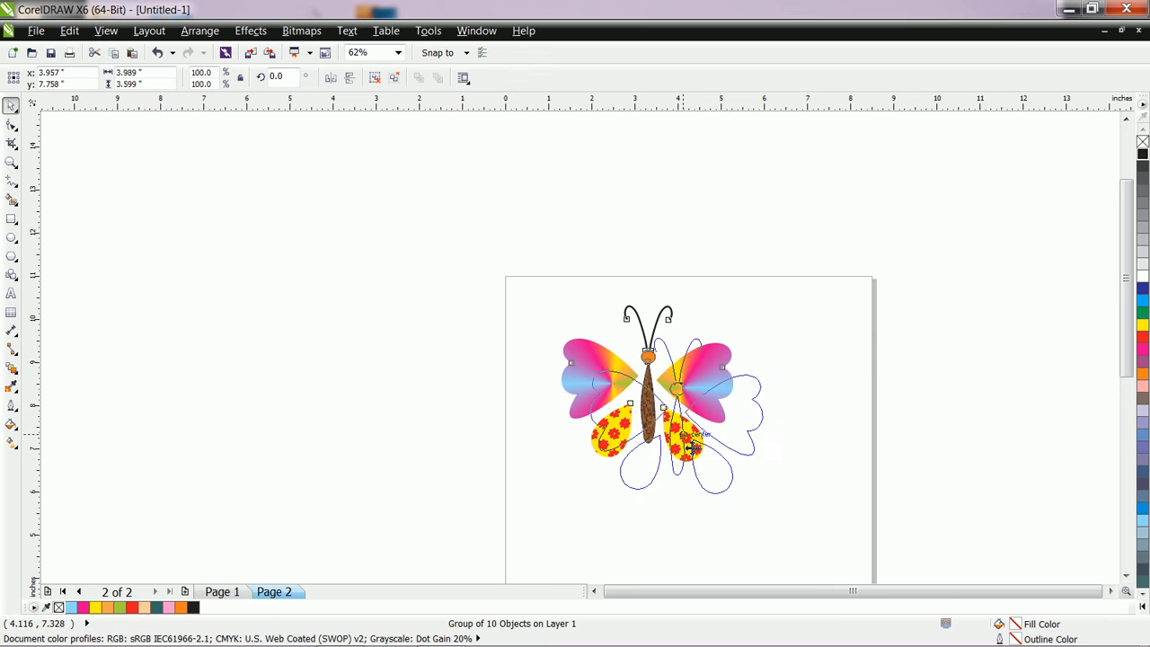
left_click_drag(769, 508, 718, 461)
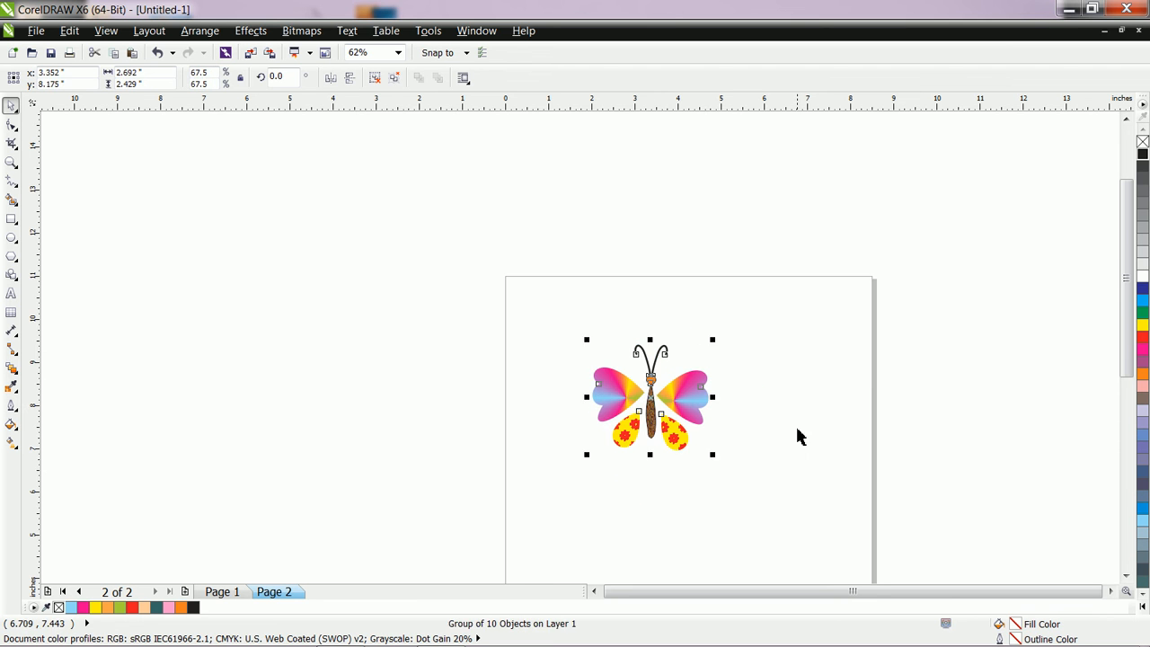
left_click(788, 444)
Inspect the grouped butterfly up close on Page 2, and look over the remaining hand-drawn sketches on Page 1.
scroll(691, 440, "up", 4)
scroll(690, 433, "down", 4)
scroll(696, 406, "up", 2)
scroll(704, 391, "up", 2)
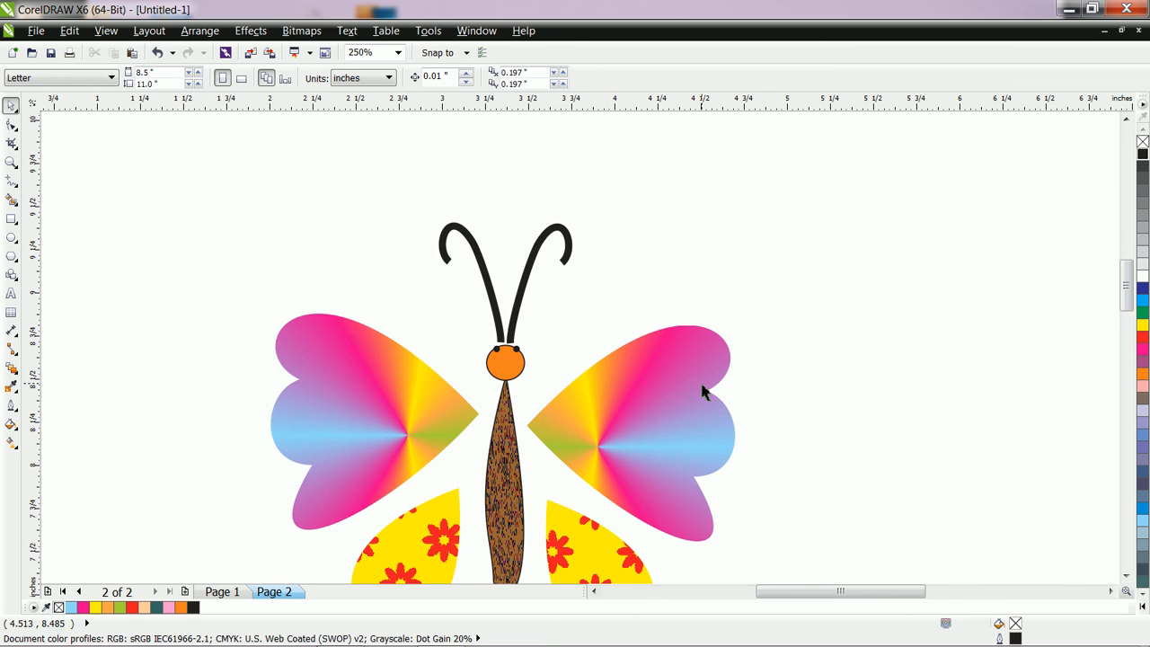
scroll(703, 392, "down", 2)
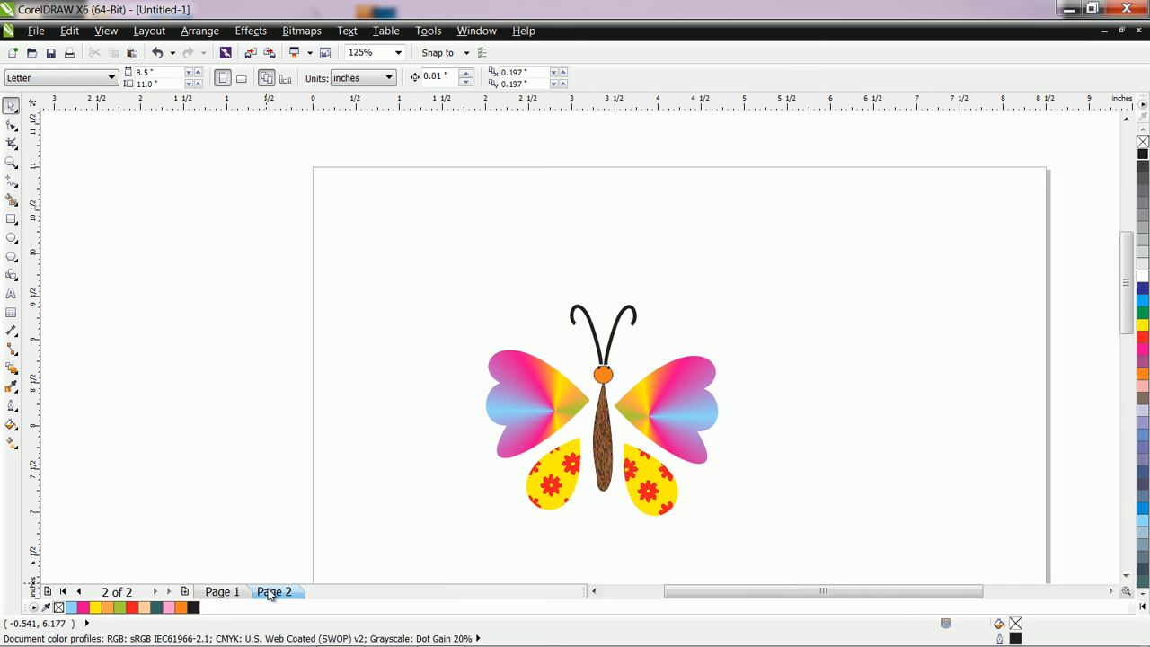
left_click(240, 592)
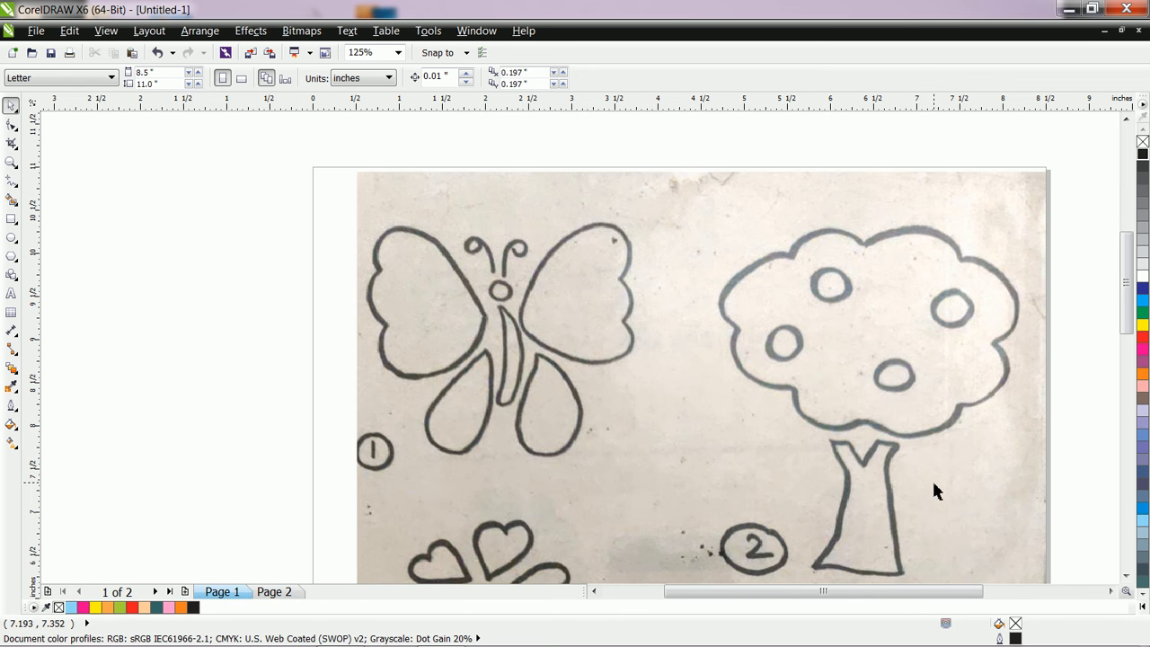
scroll(1126, 575, "down", 2)
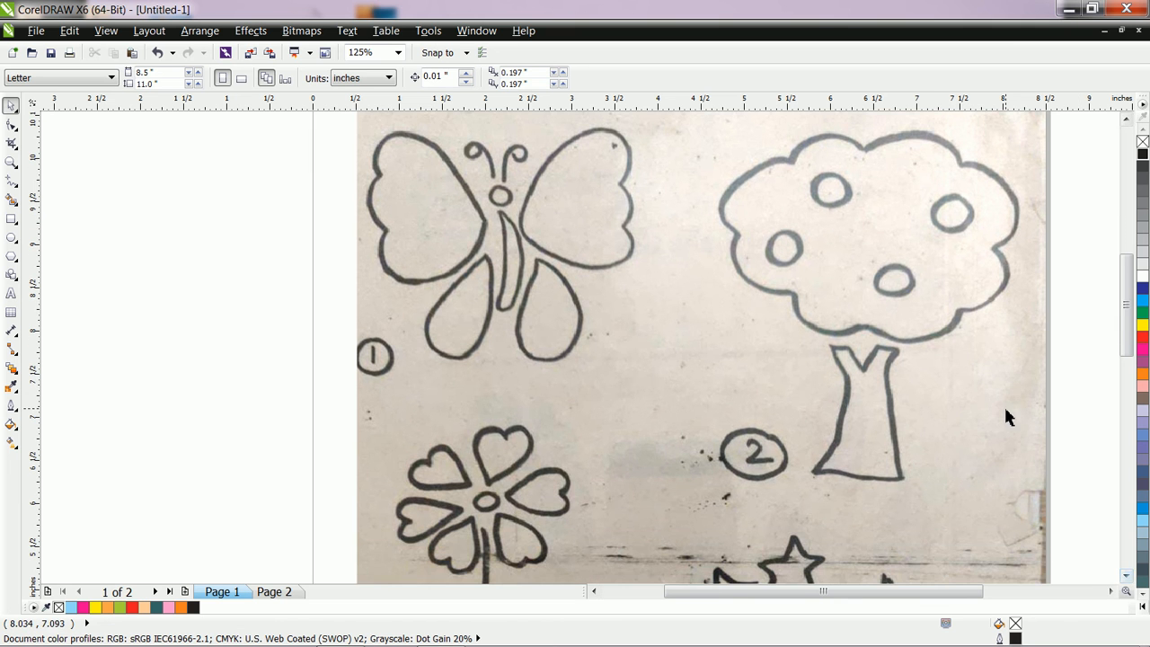
left_click(1125, 575)
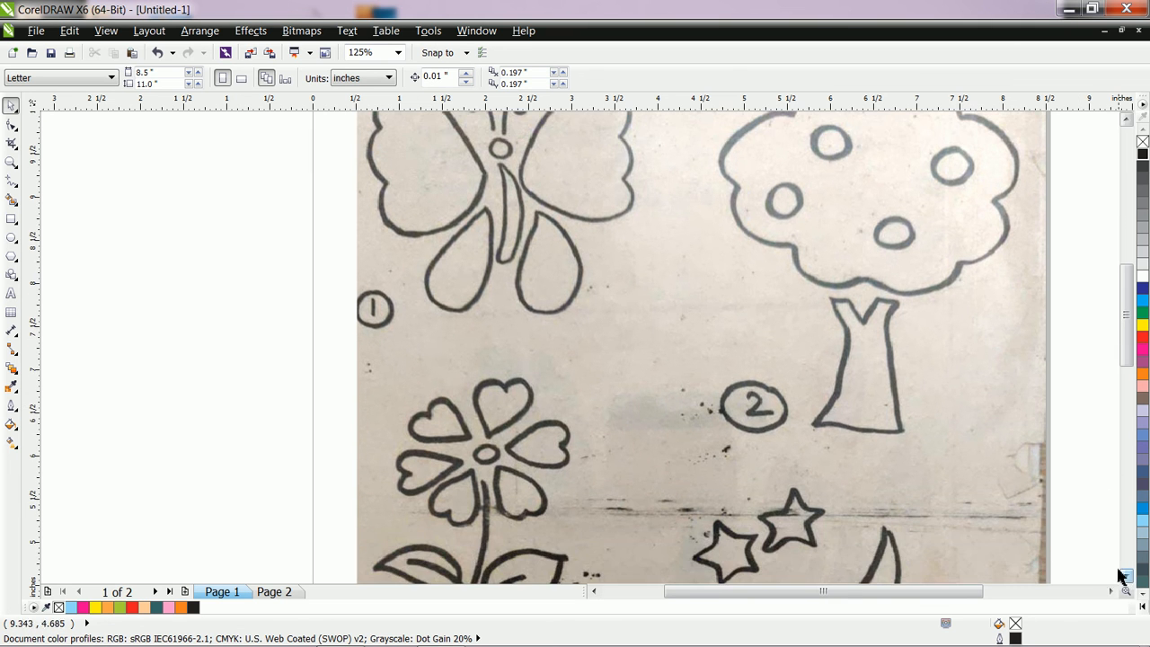
left_click(1126, 117)
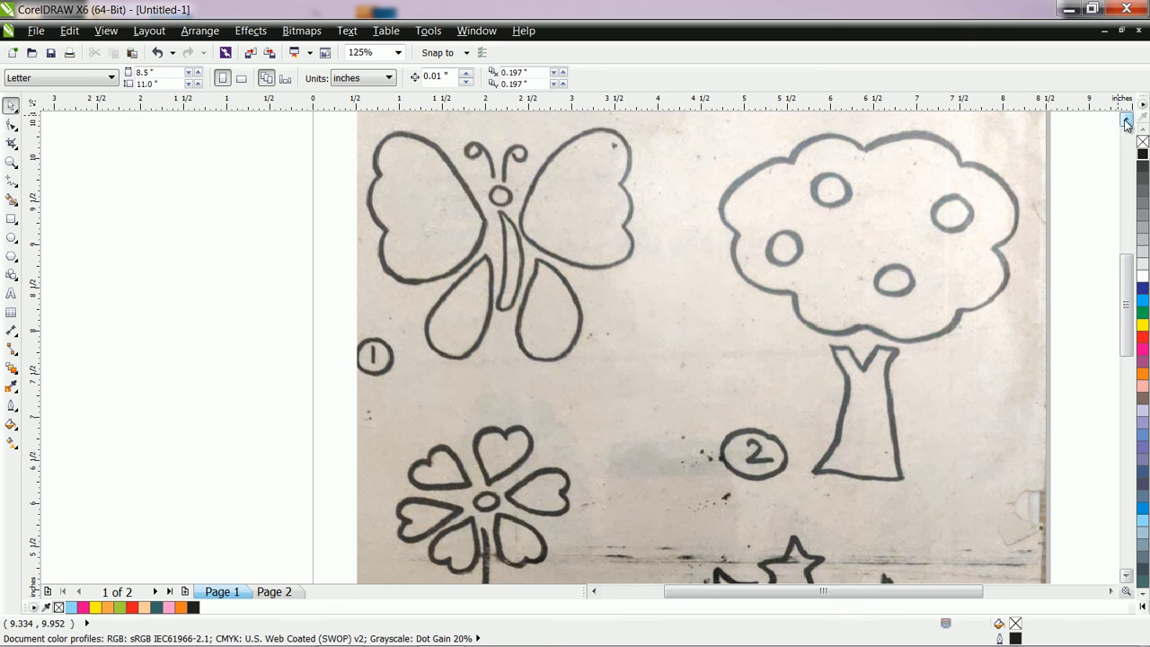